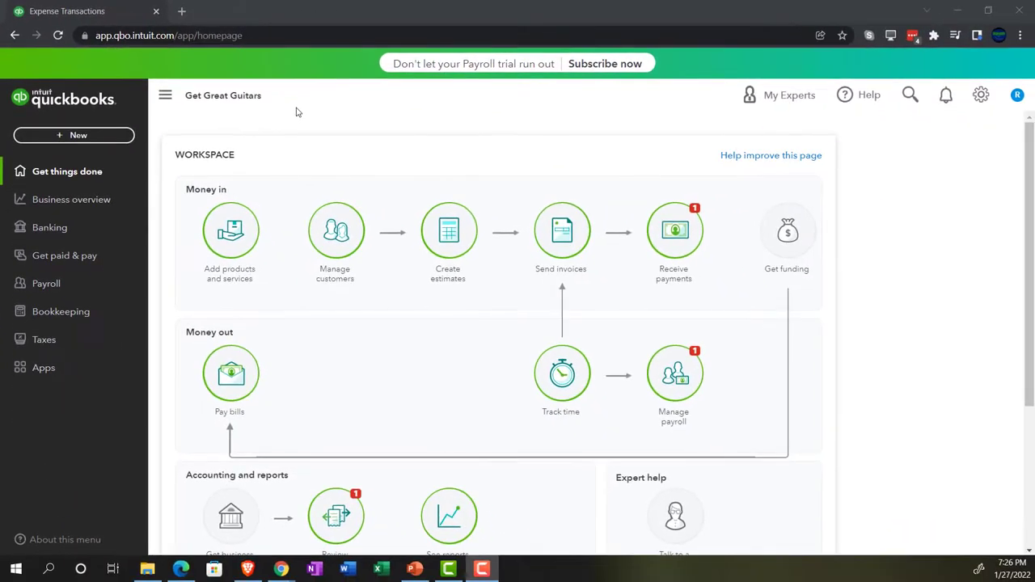
key(ctrl+plus)
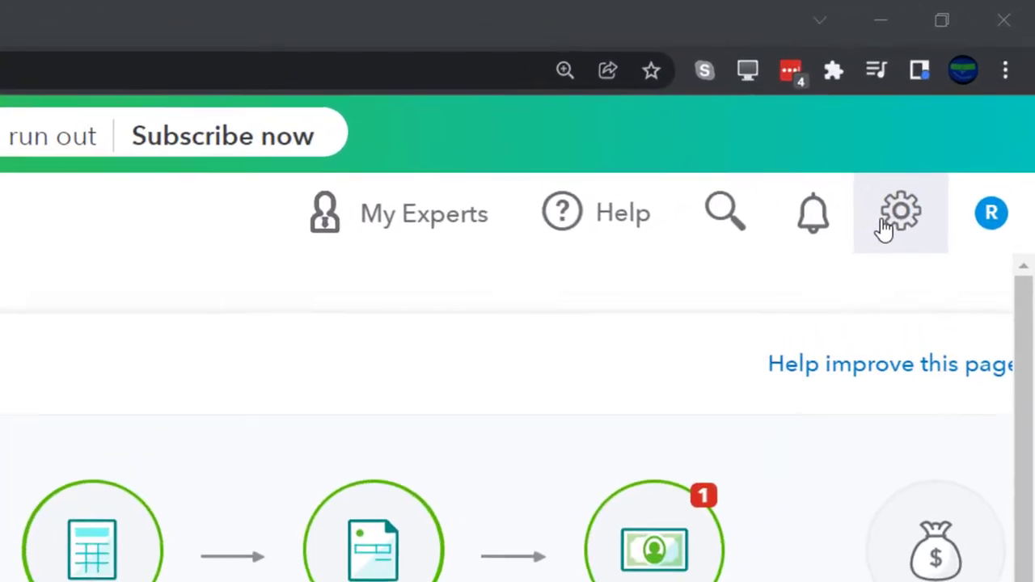
click(967, 106)
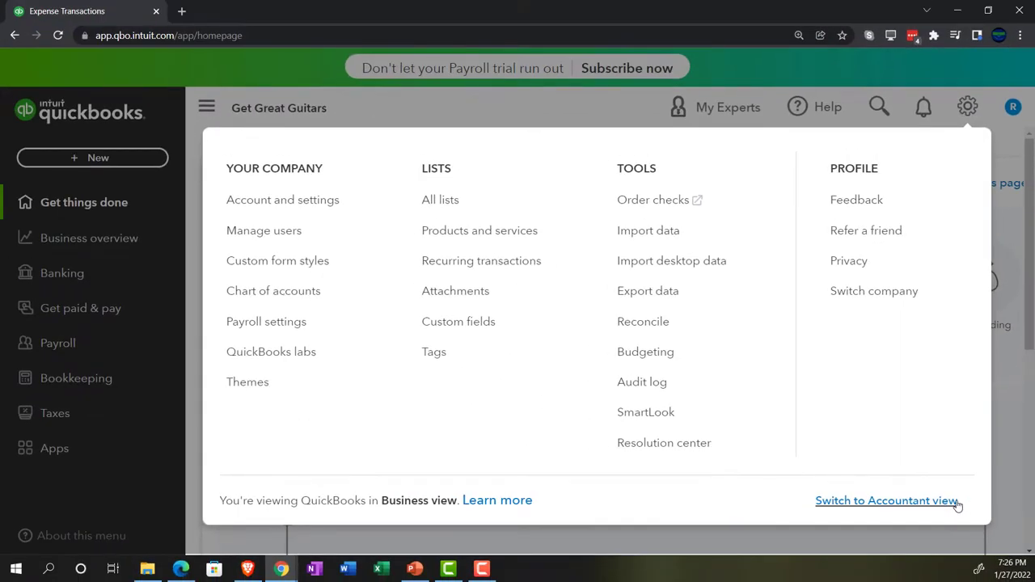
click(1001, 449)
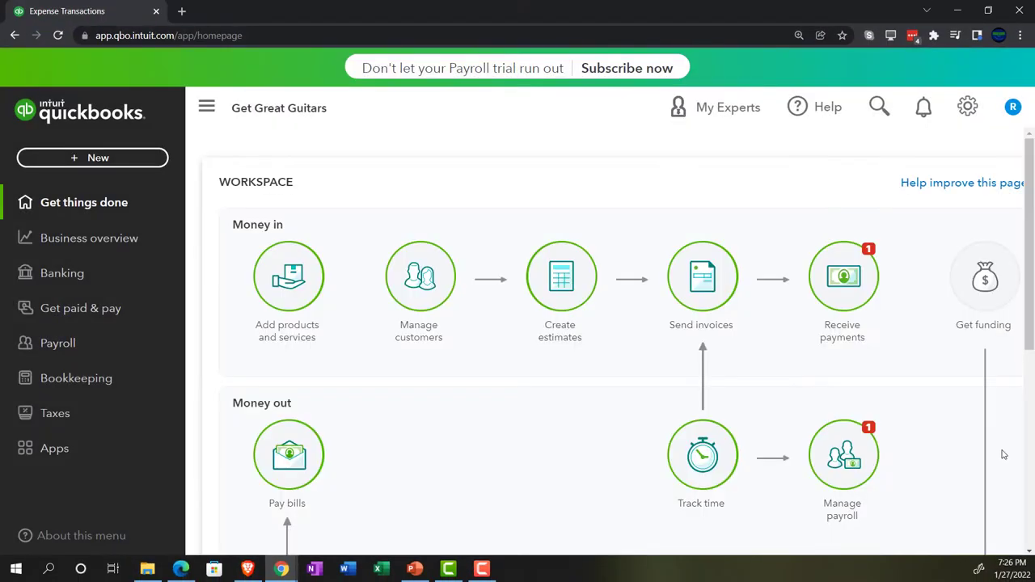
click(181, 568)
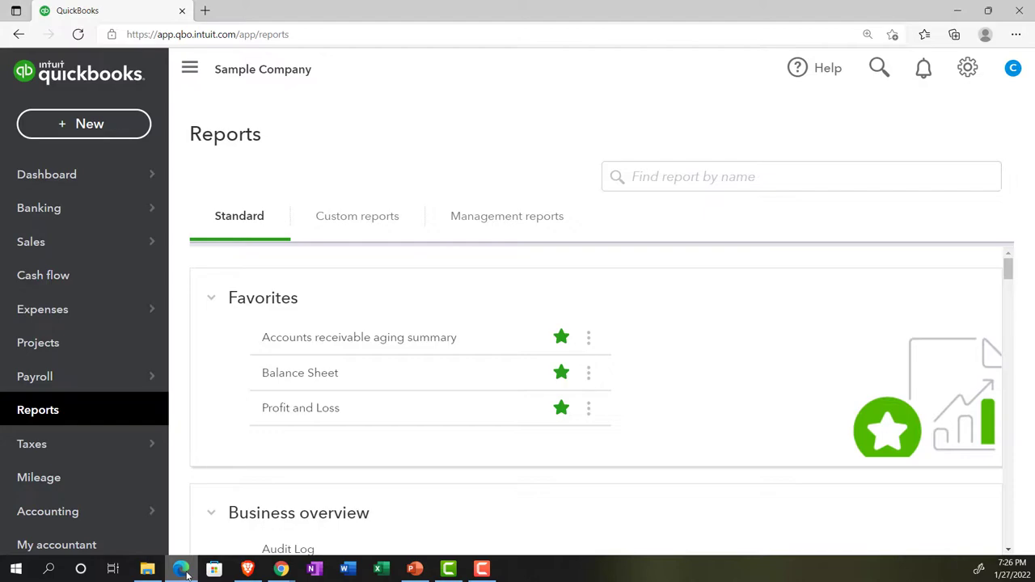
click(181, 568)
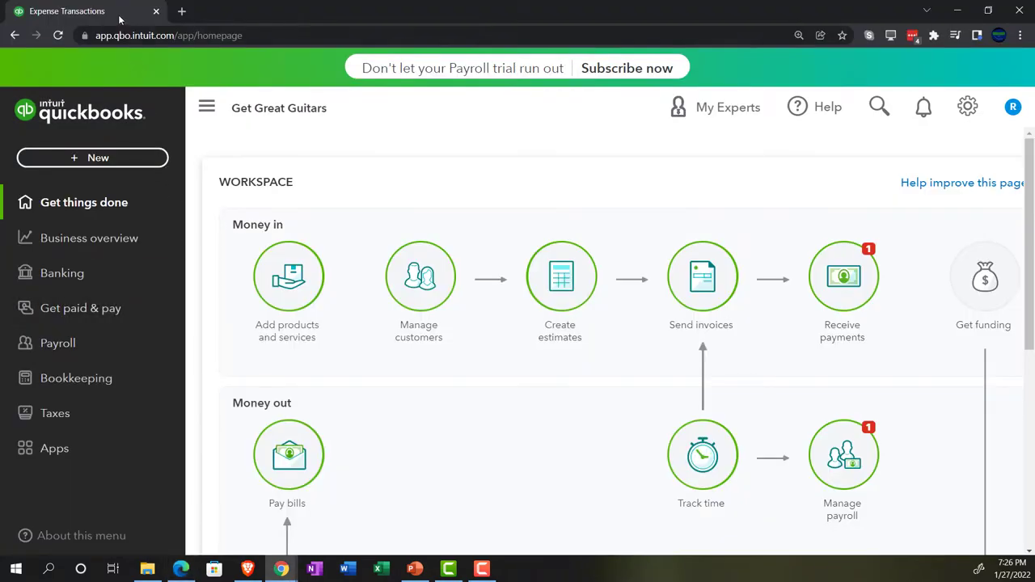
Duplicate the Get Great Guitars homepage browser tab three times.
right_click(118, 14)
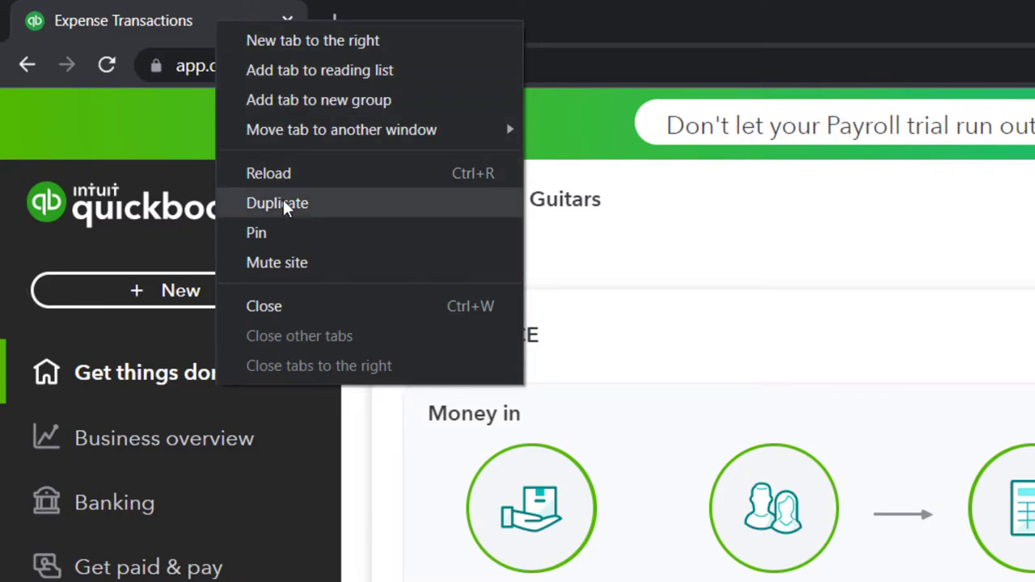
click(282, 203)
click(220, 26)
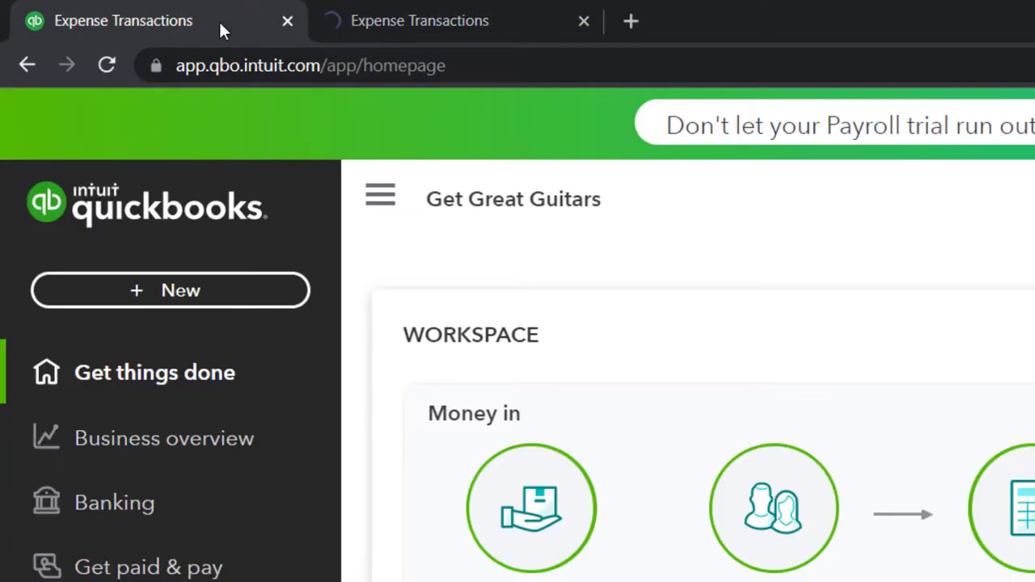
right_click(220, 25)
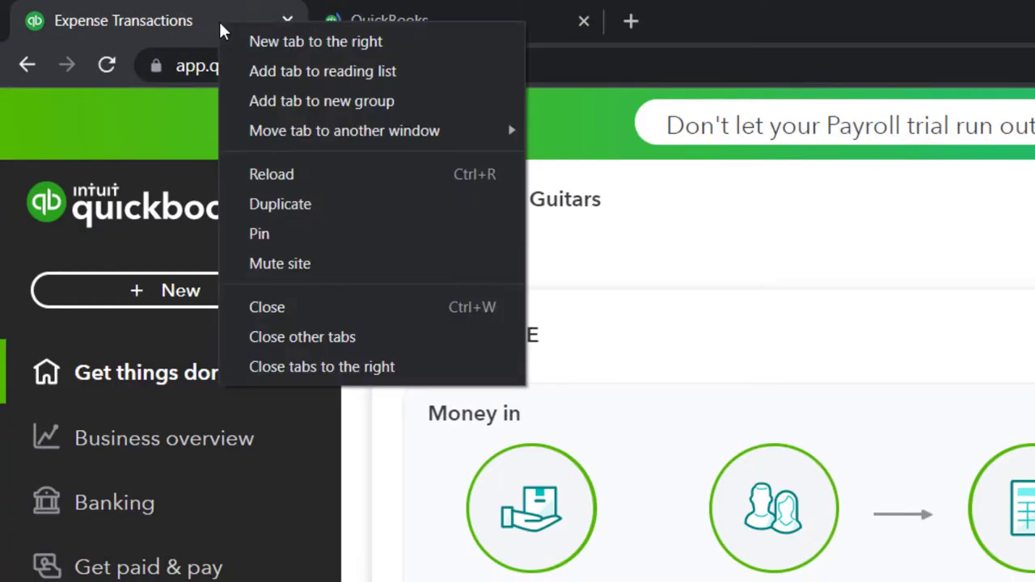
click(272, 203)
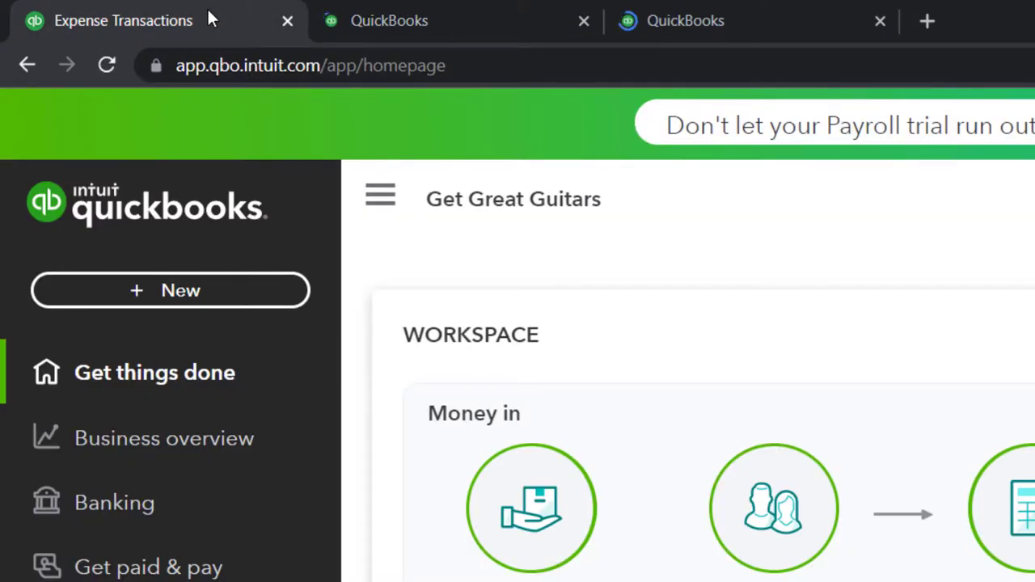
right_click(208, 8)
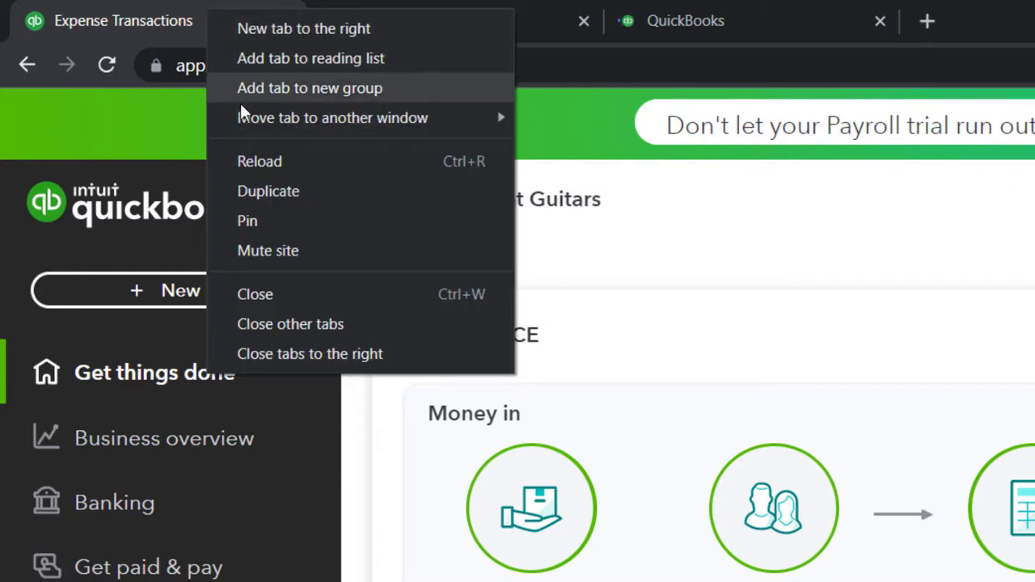
click(259, 191)
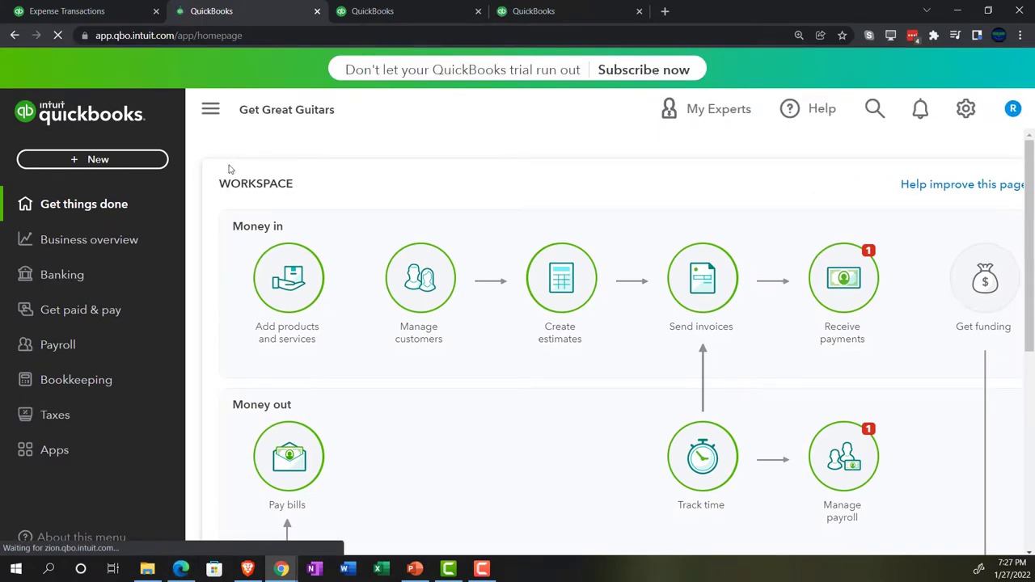
Open the Balance Sheet report from the favorite reports in the second browser tab, with the navigation sidebar collapsed.
click(123, 243)
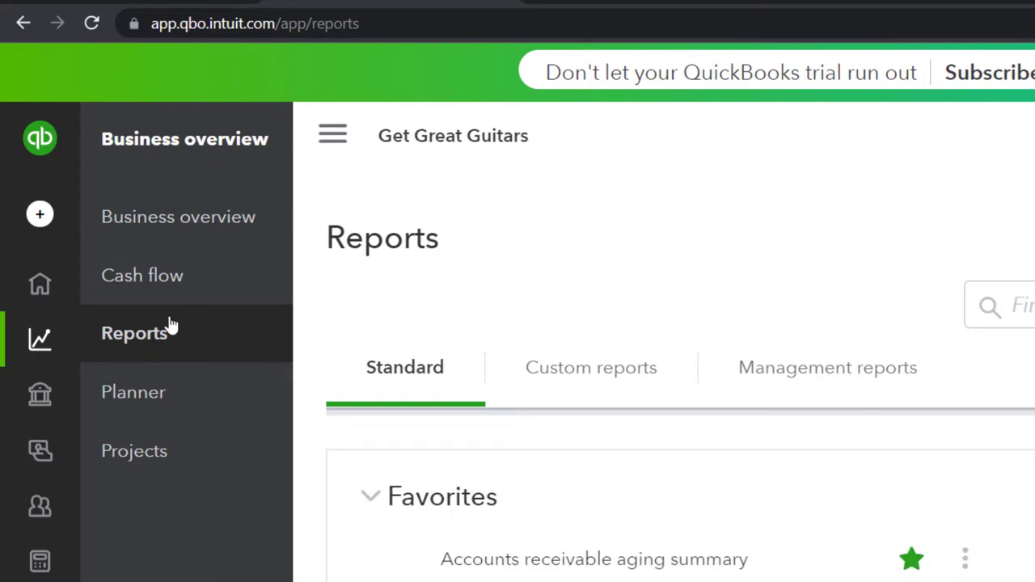
click(336, 144)
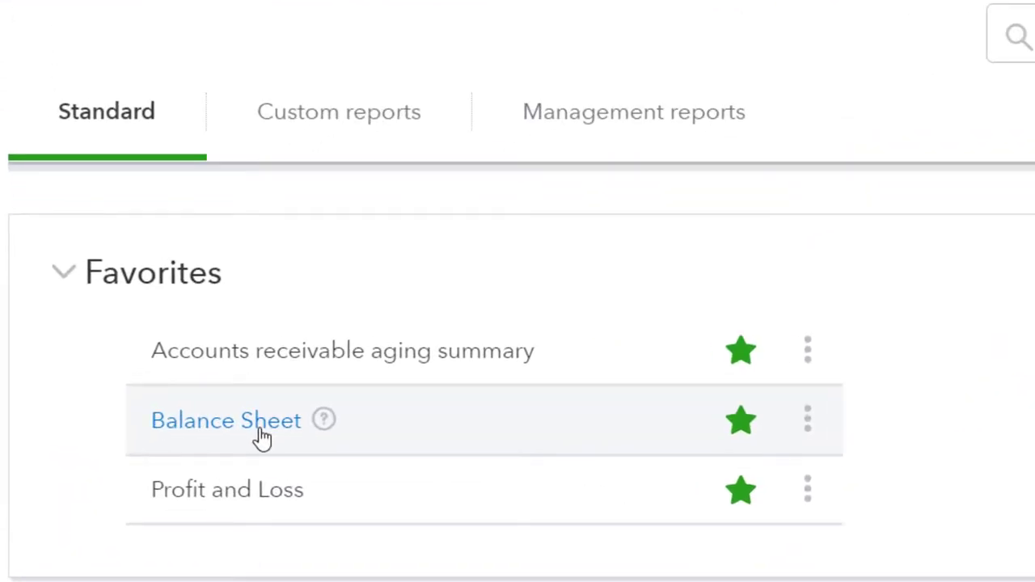
click(261, 436)
scroll(150, 419, down, 3)
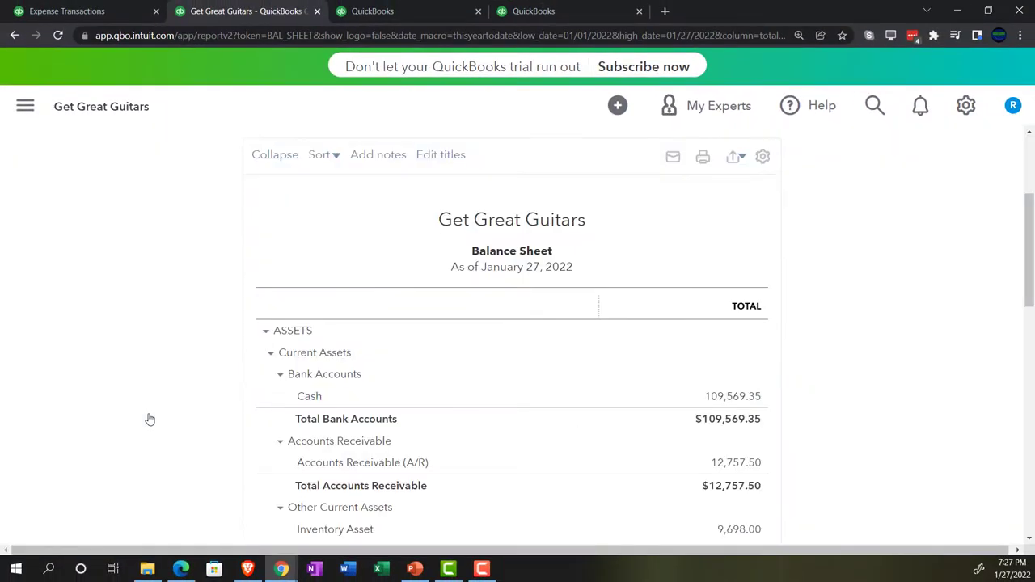
Set the Balance Sheet report period to 01/01/2022 through 12/31/2022 and run the report.
scroll(149, 419, up, 3)
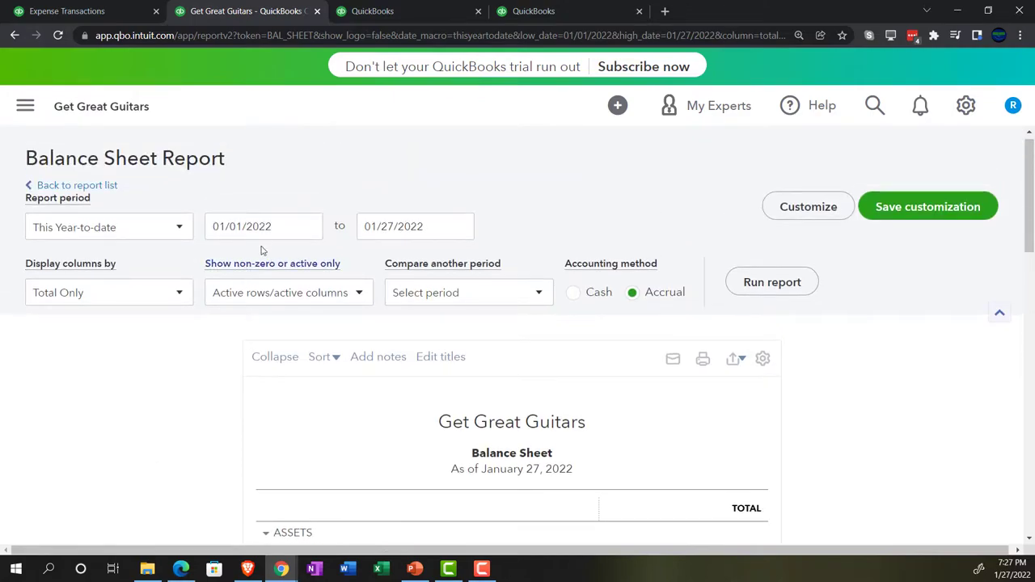
drag(270, 228, 216, 155)
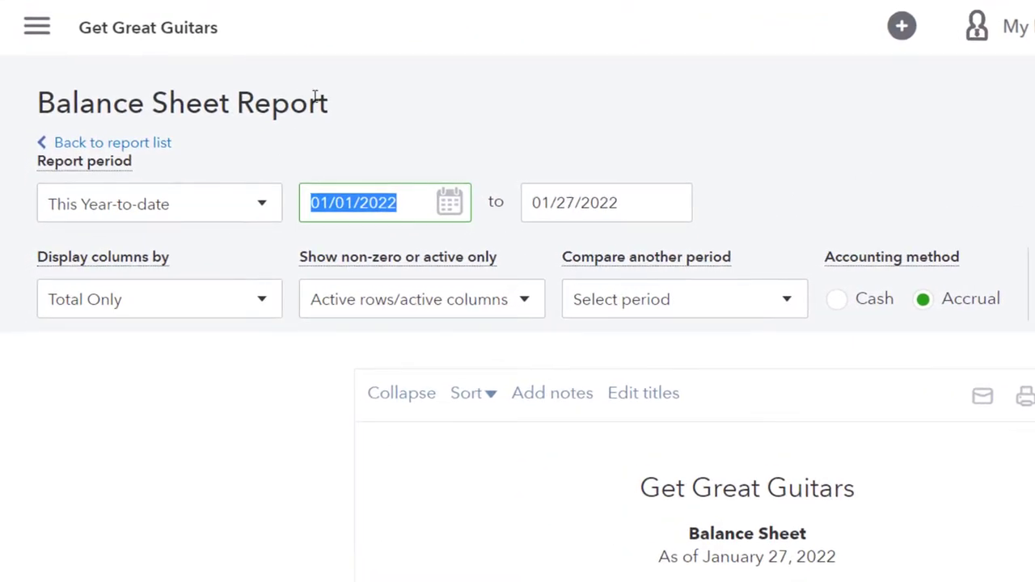
text(01)
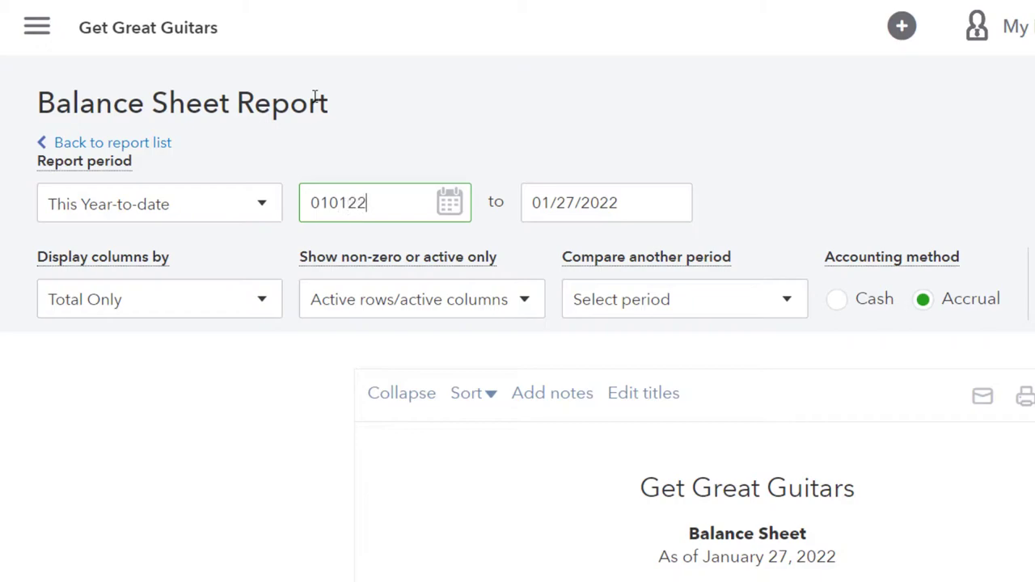
key(Tab)
text(123122)
key(Tab)
click(823, 282)
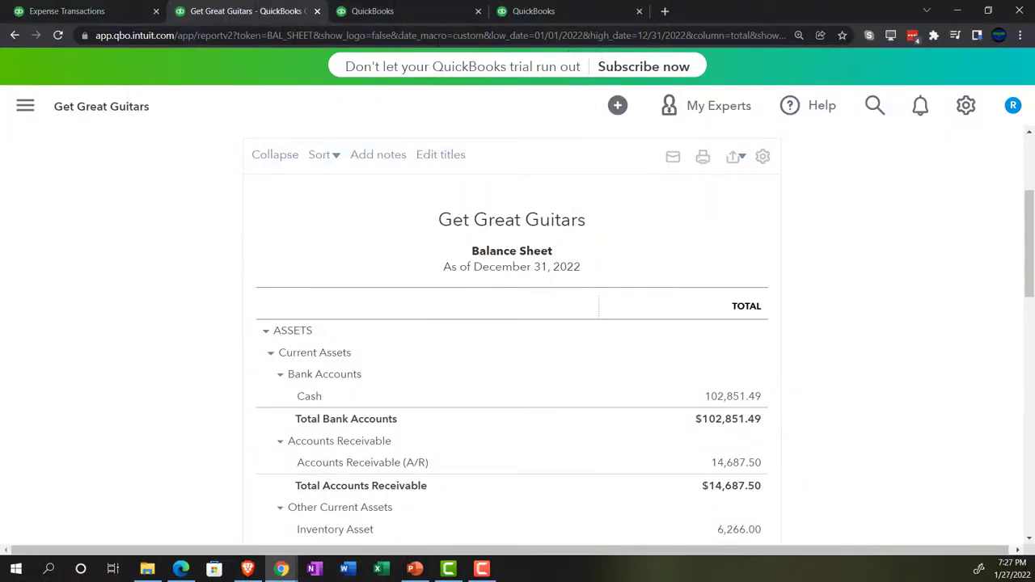
Open the Profit and Loss report from the favorite reports in the third browser tab, with the navigation sidebar collapsed.
click(380, 11)
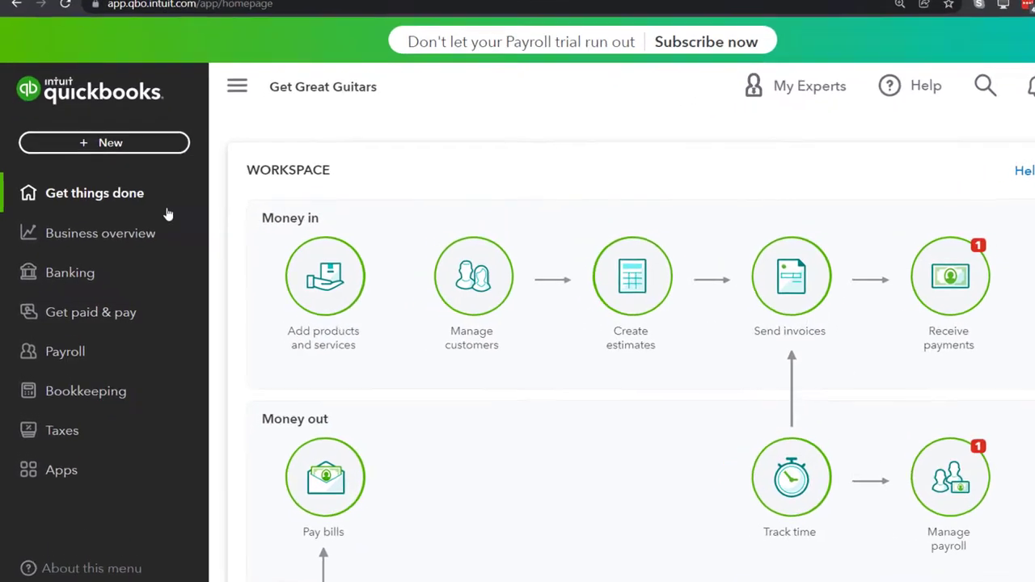
click(163, 217)
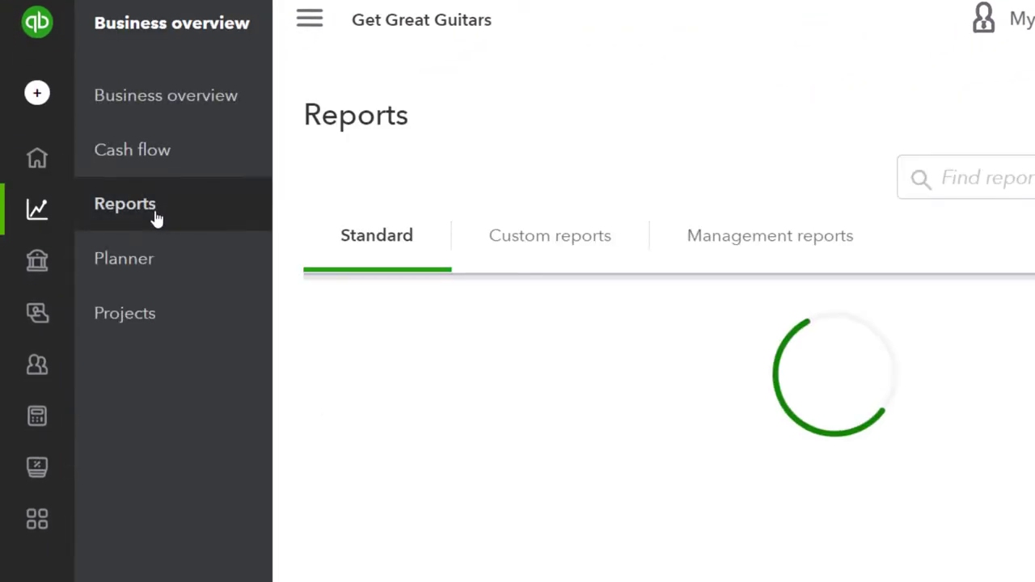
click(304, 24)
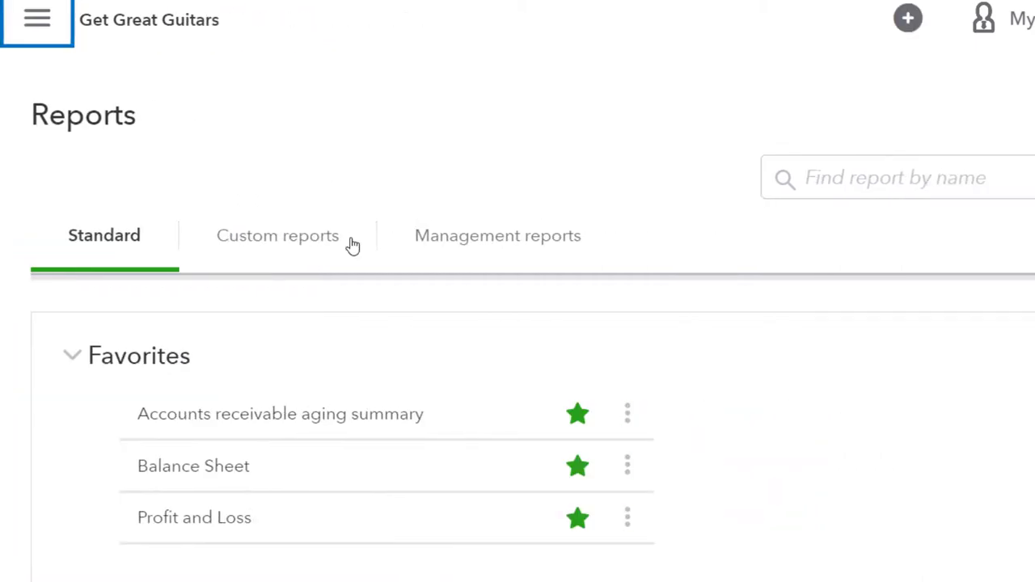
click(200, 526)
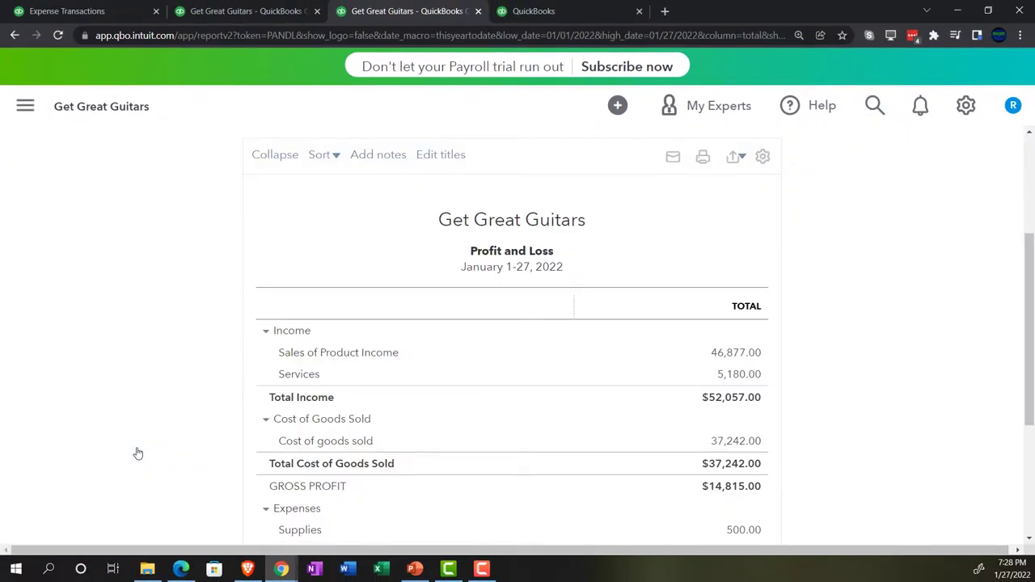
Set the Profit and Loss report period to 01/01/2022 through 12/31/2022 and run the report.
scroll(137, 452, up, 5)
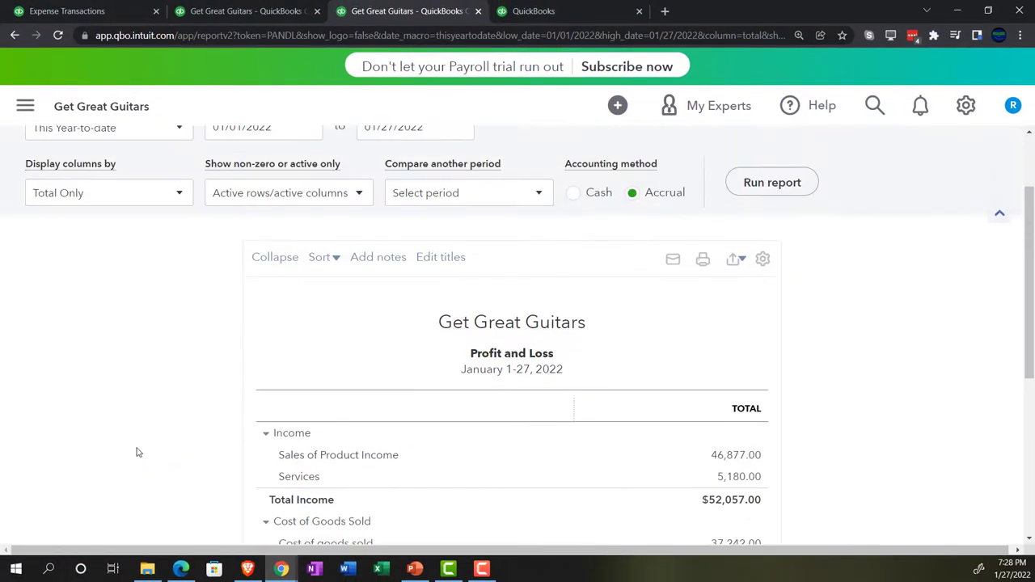
click(259, 235)
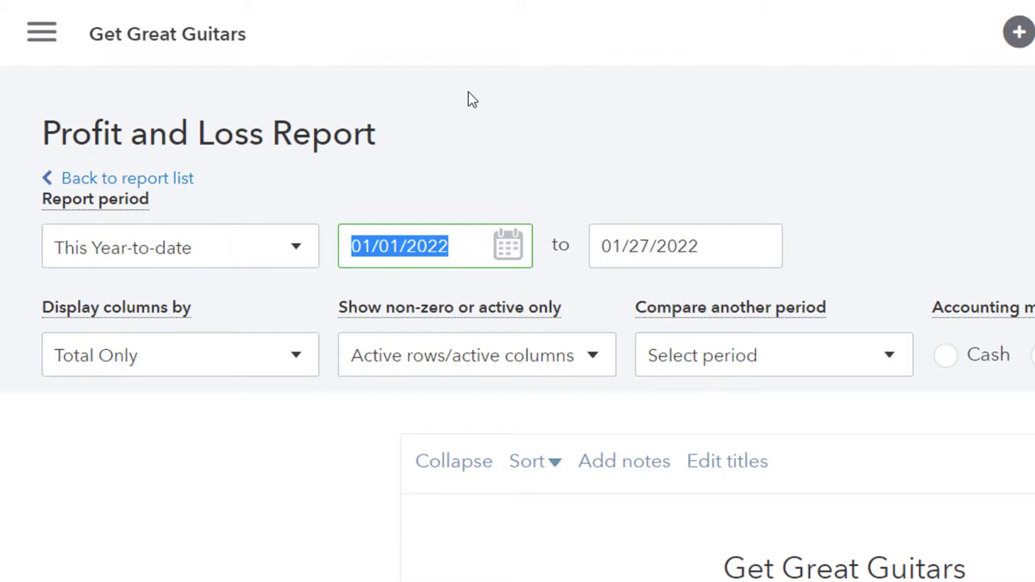
text(010122)
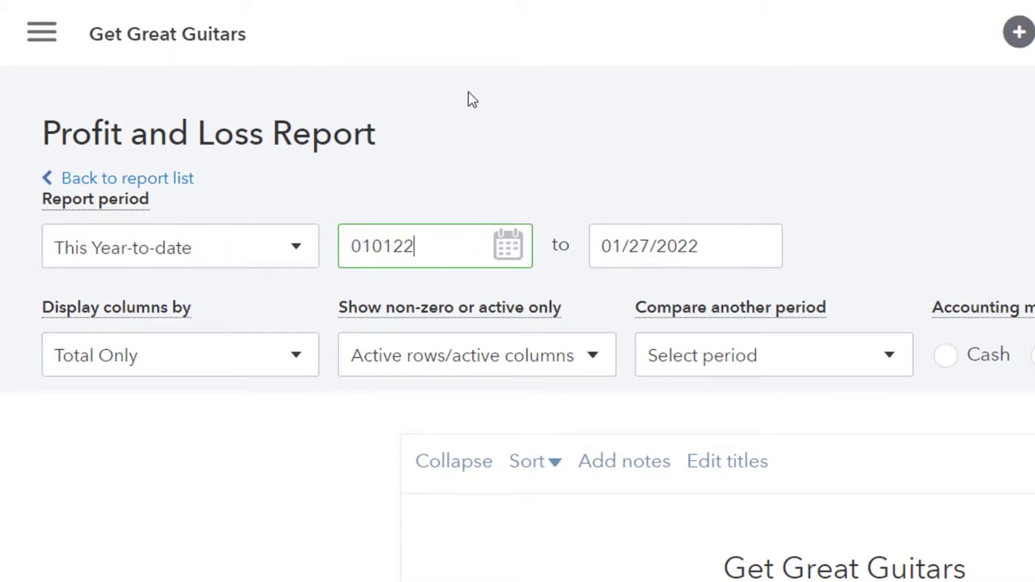
key(Tab)
text(123122)
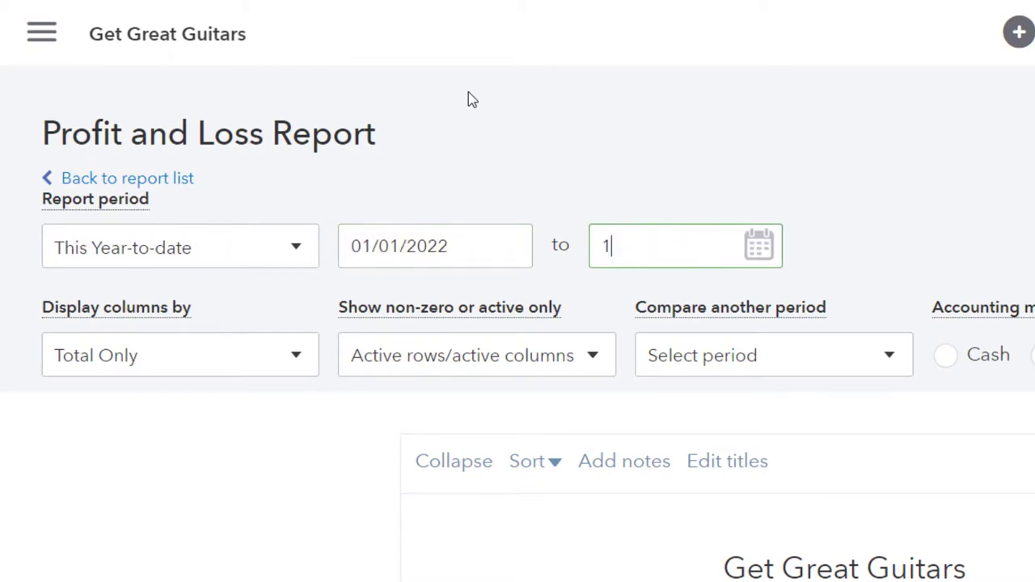
key(Tab)
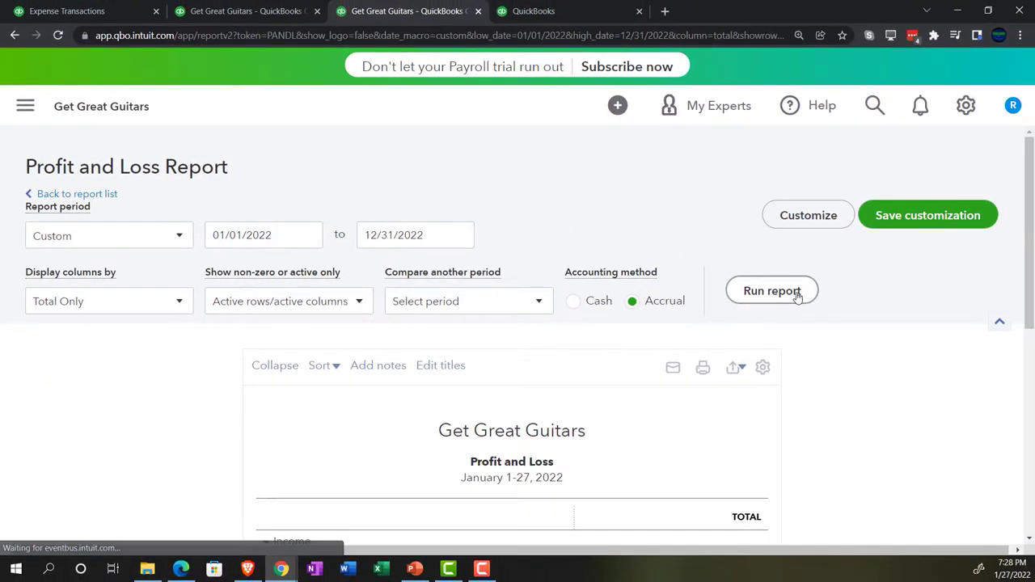
click(796, 296)
scroll(788, 293, down, 3)
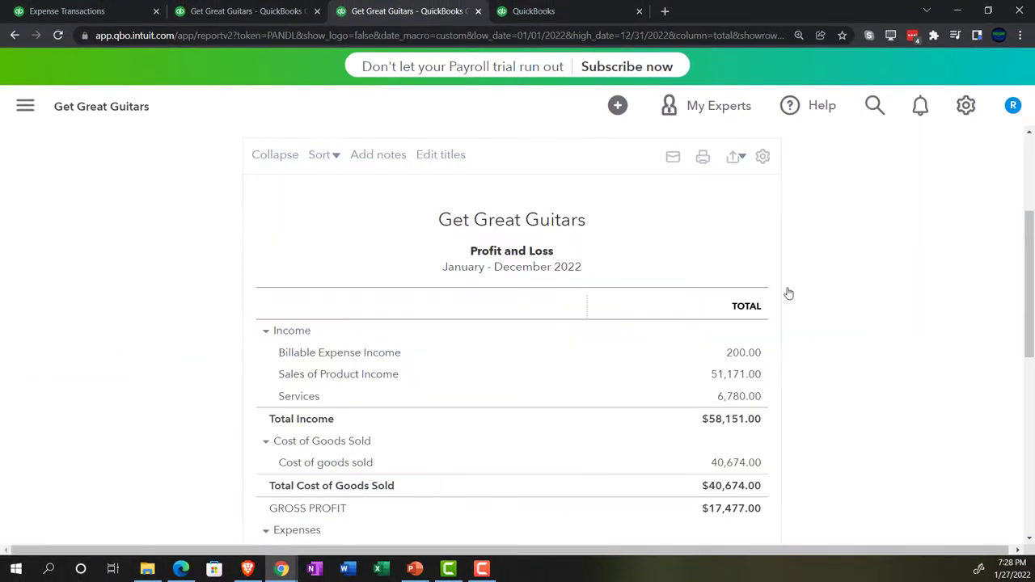
Open another Profit and Loss report from the favorite reports in the fourth browser tab.
click(550, 11)
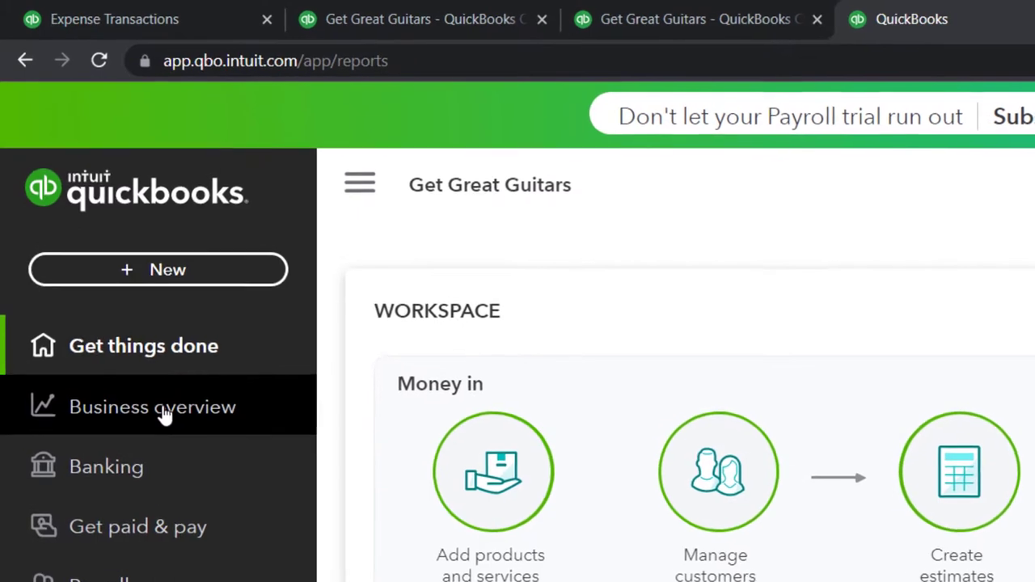
click(164, 414)
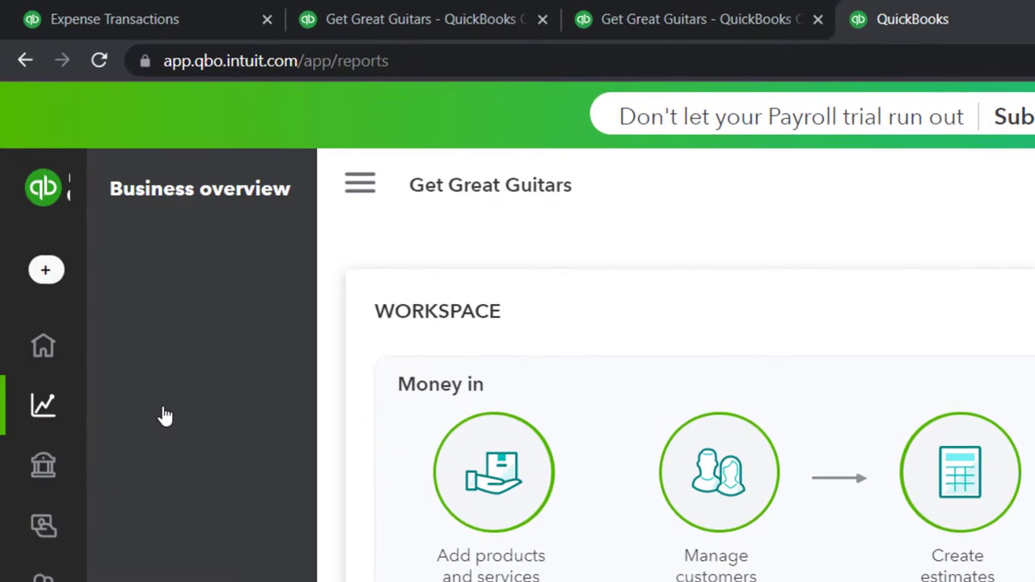
click(165, 414)
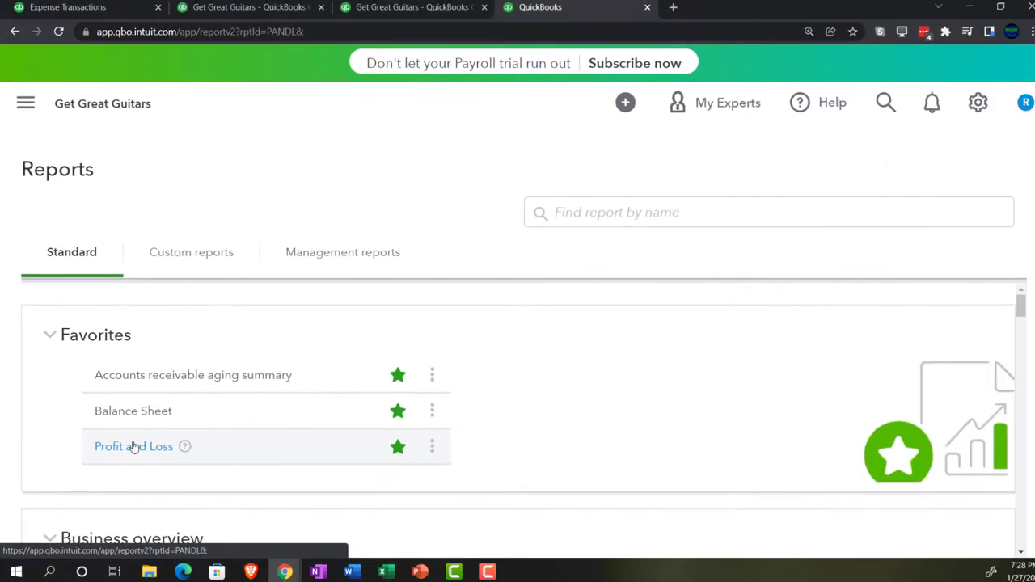
click(215, 516)
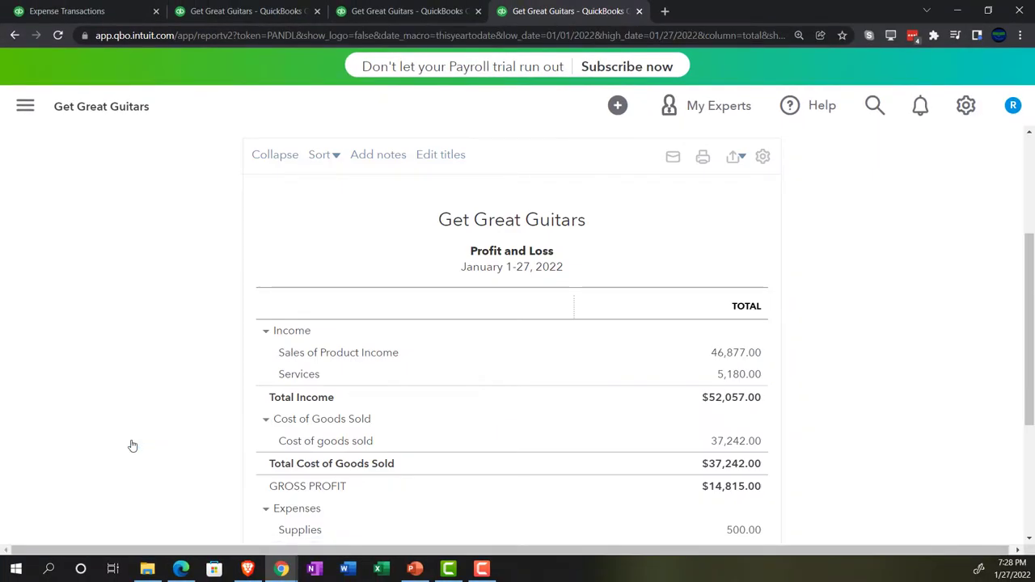
Set the second Profit and Loss report's period to 02/01/2022 through 12/31/2022 and run the report.
scroll(132, 445, up, 5)
click(280, 236)
drag(279, 236, 259, 246)
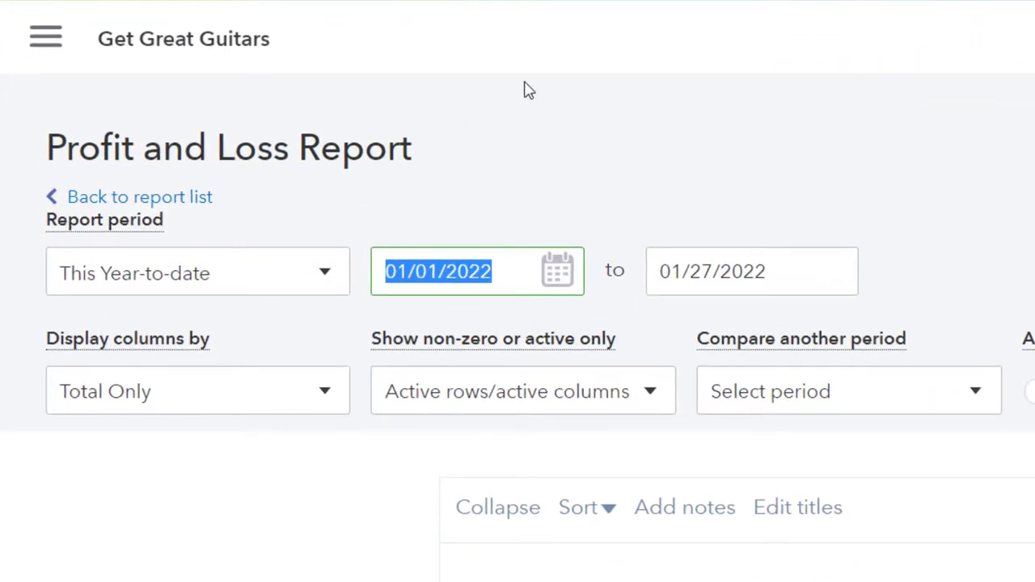
text(0)
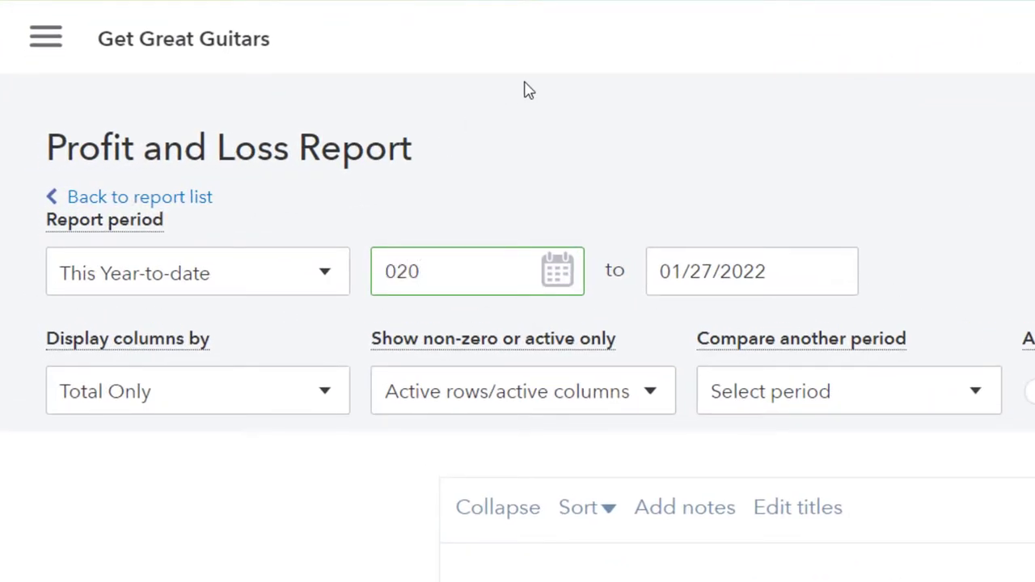
text(2/01/202)
key(Tab)
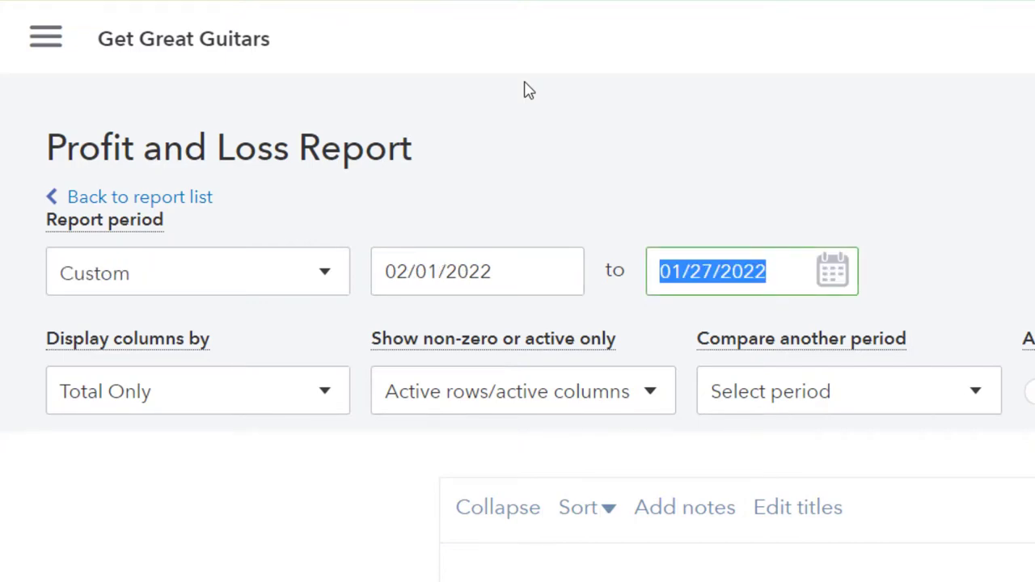
text(02)
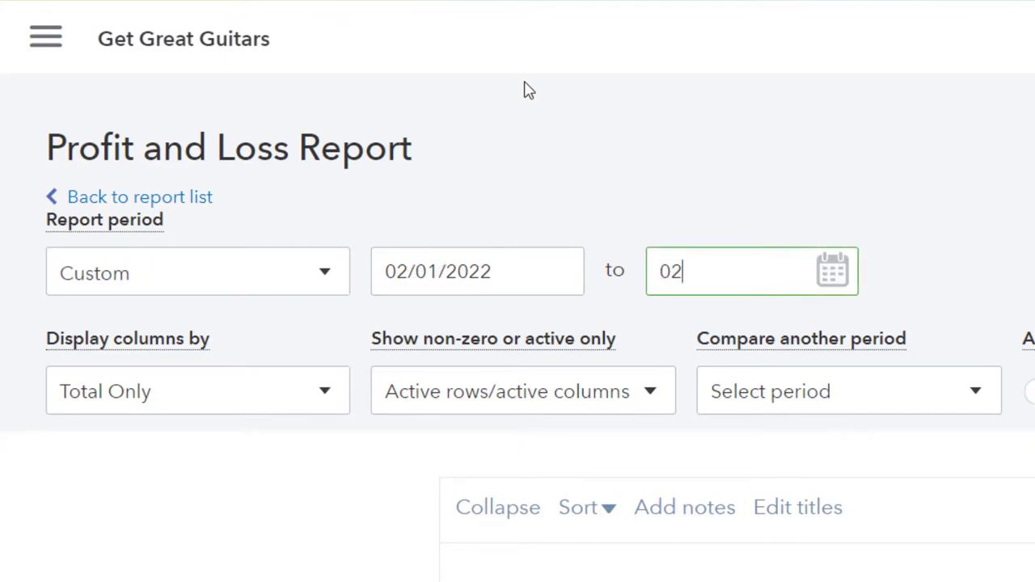
text(2)
key(BackSpace)
key(BackSpace)
key(BackSpace)
text(123122)
key(Tab)
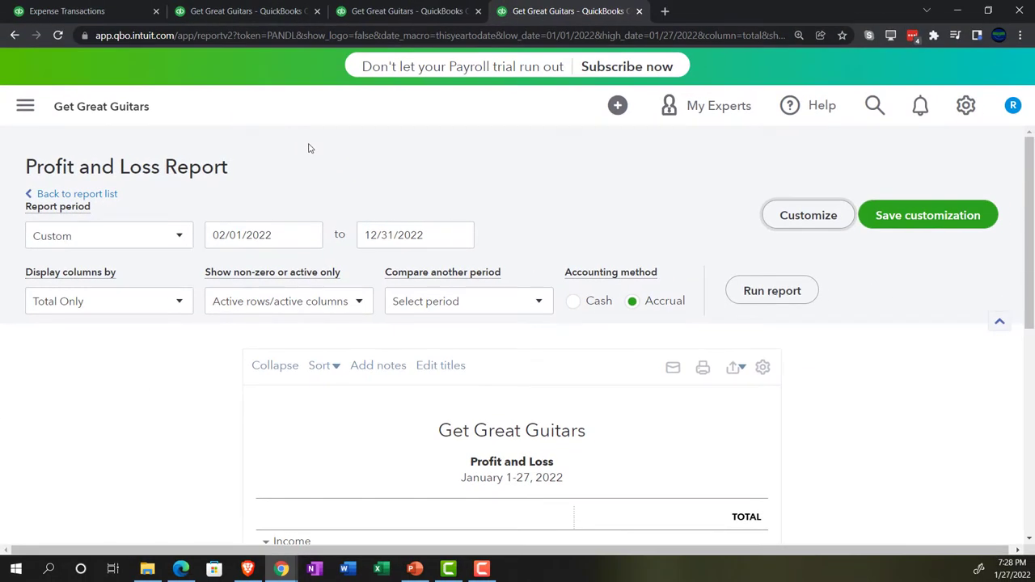
click(772, 290)
scroll(752, 289, down, 3)
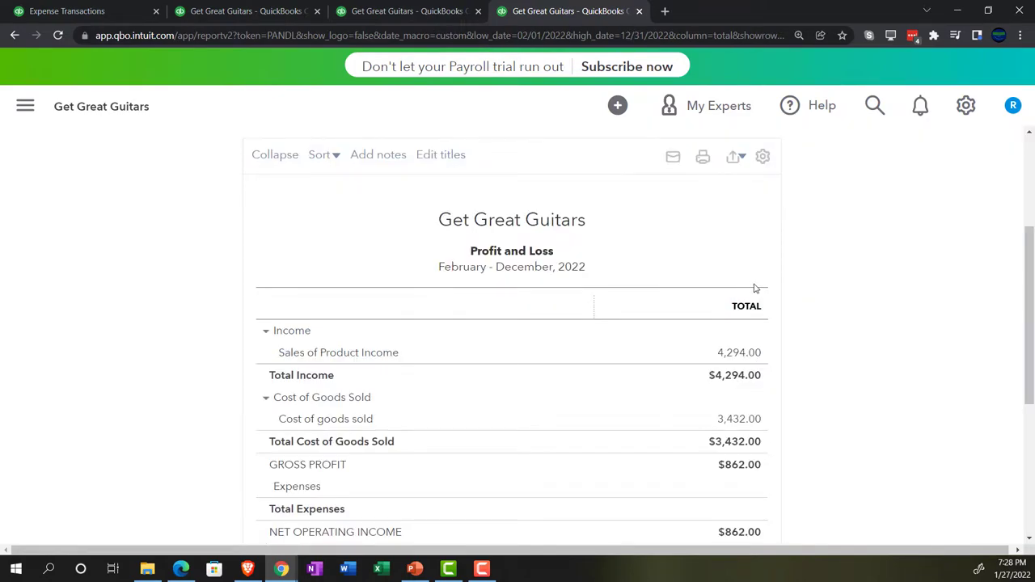
Return to the home page in the first browser tab and look through the vendor transaction types available for creation.
click(107, 11)
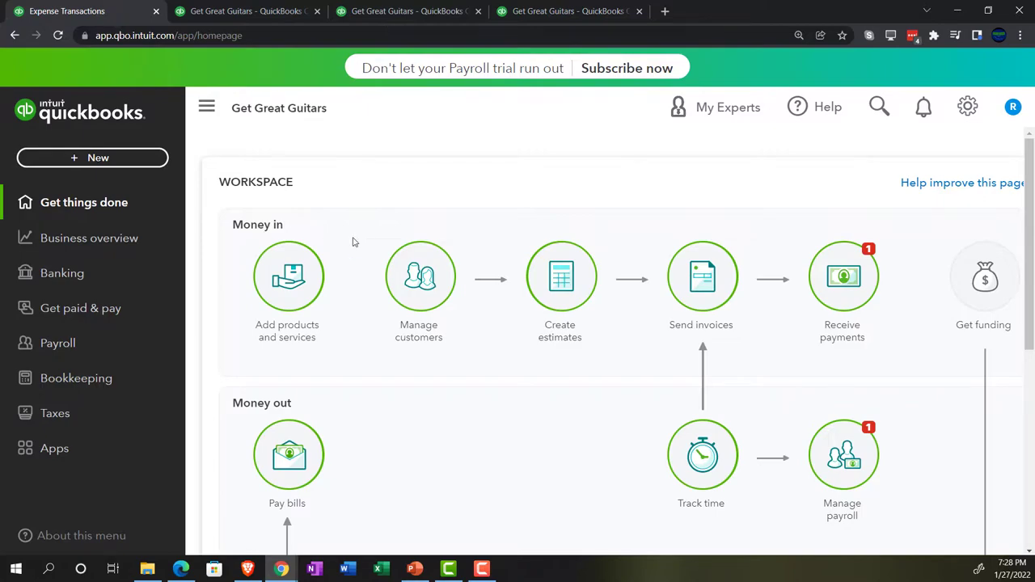
key(ctrl+minus)
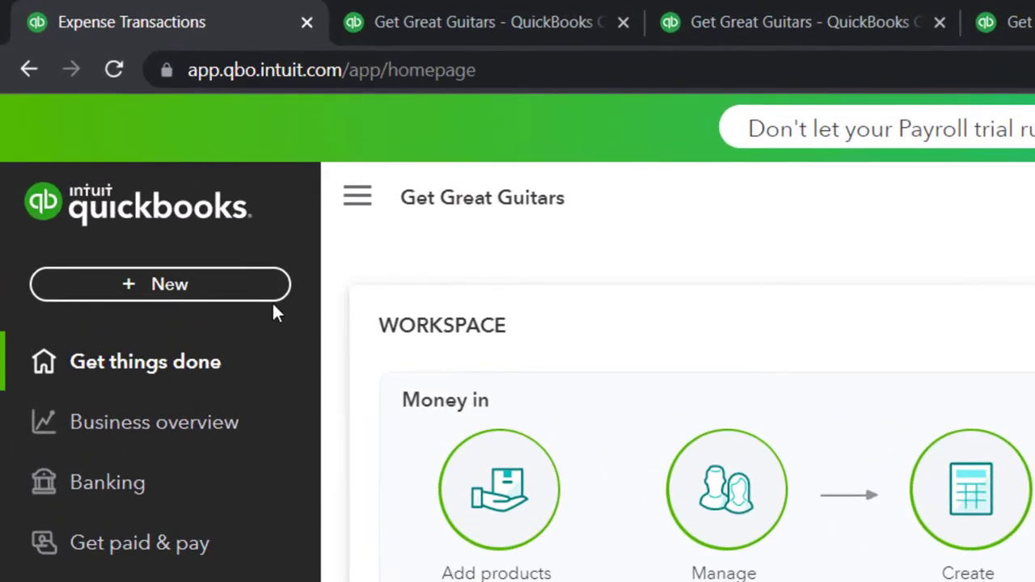
click(106, 147)
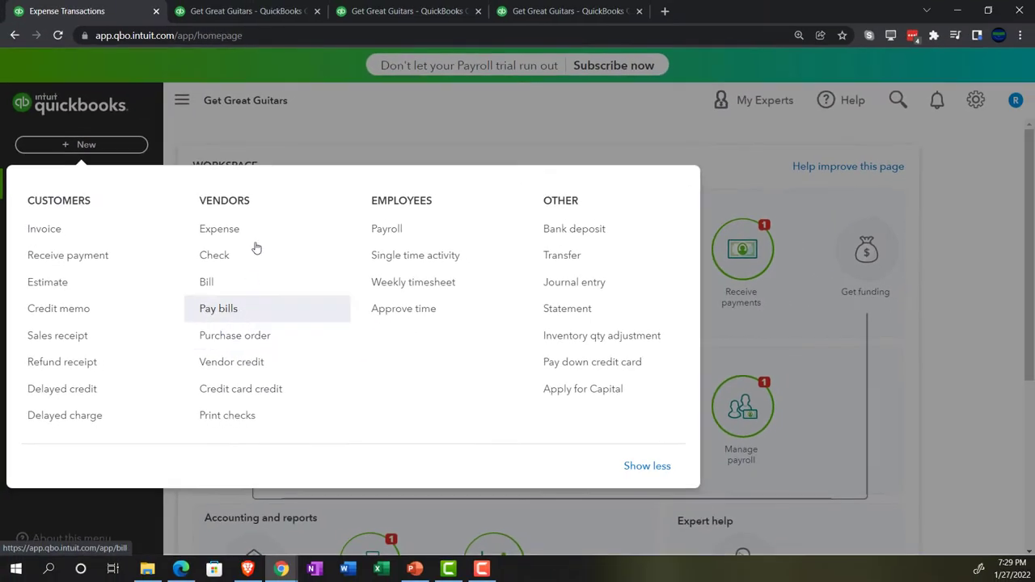
click(249, 128)
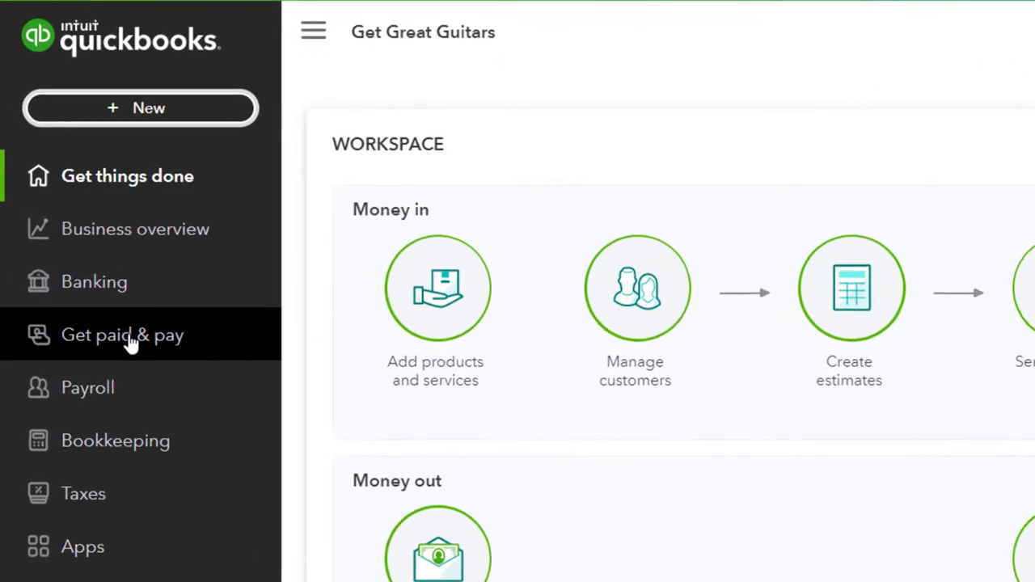
Open the vendors list under Get paid & pay, and switch to Edge to view the Sample Company's Expenses page.
click(76, 277)
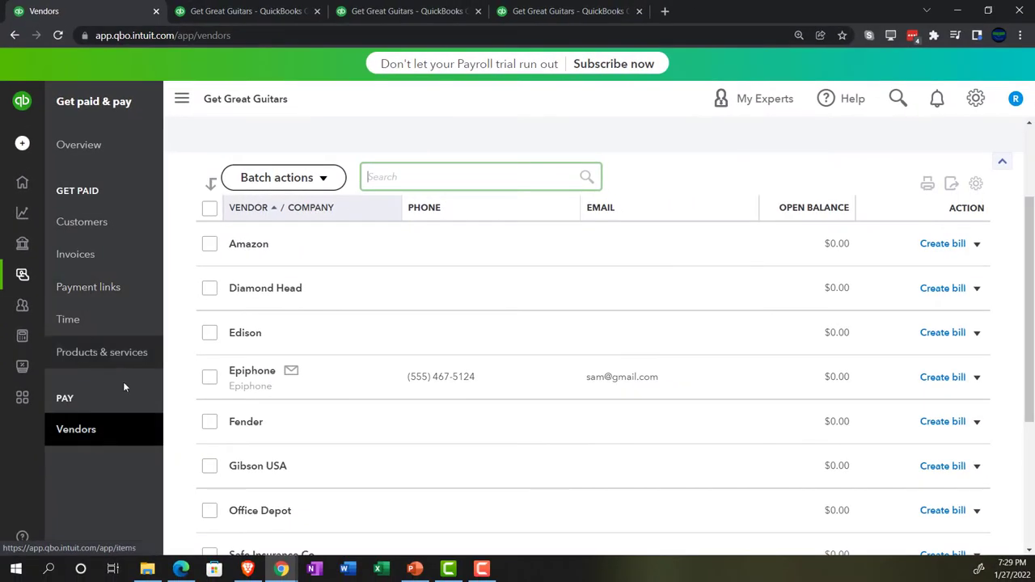
click(181, 569)
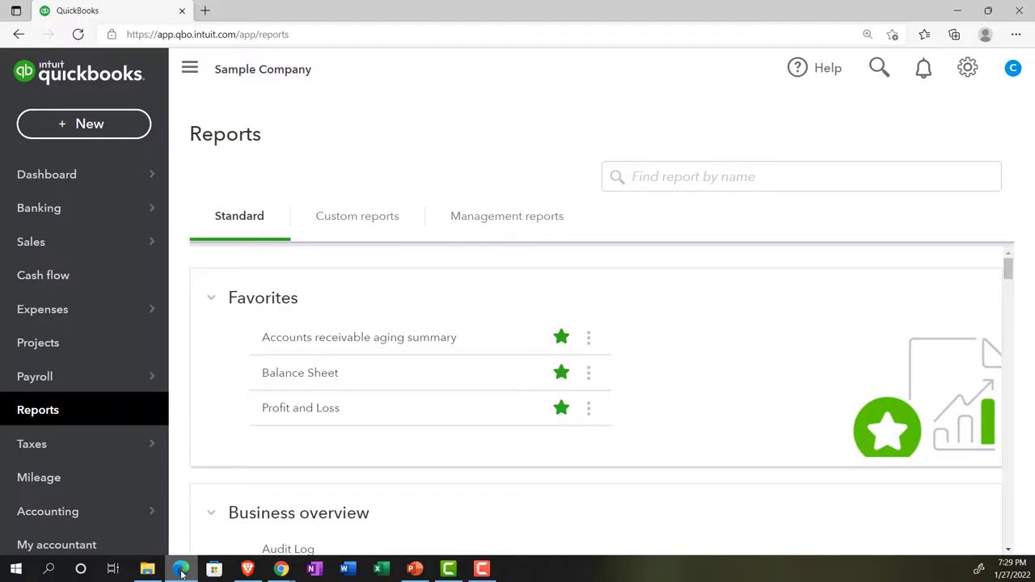
mouse_move(51, 319)
click(60, 356)
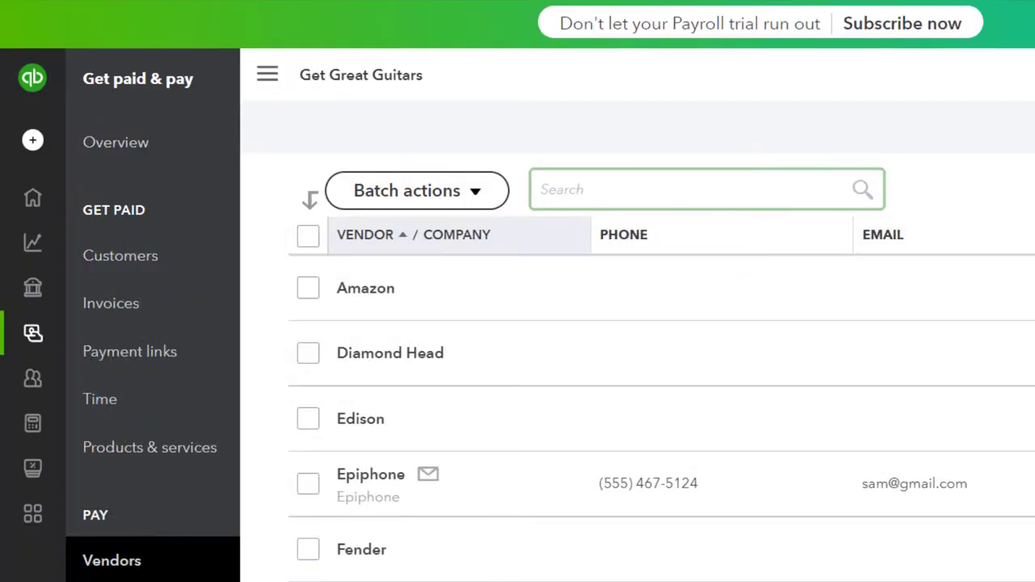
Return to the Get Great Guitars vendors list in Chrome, collapse the navigation sidebar and open the Fender vendor record.
click(144, 570)
click(266, 75)
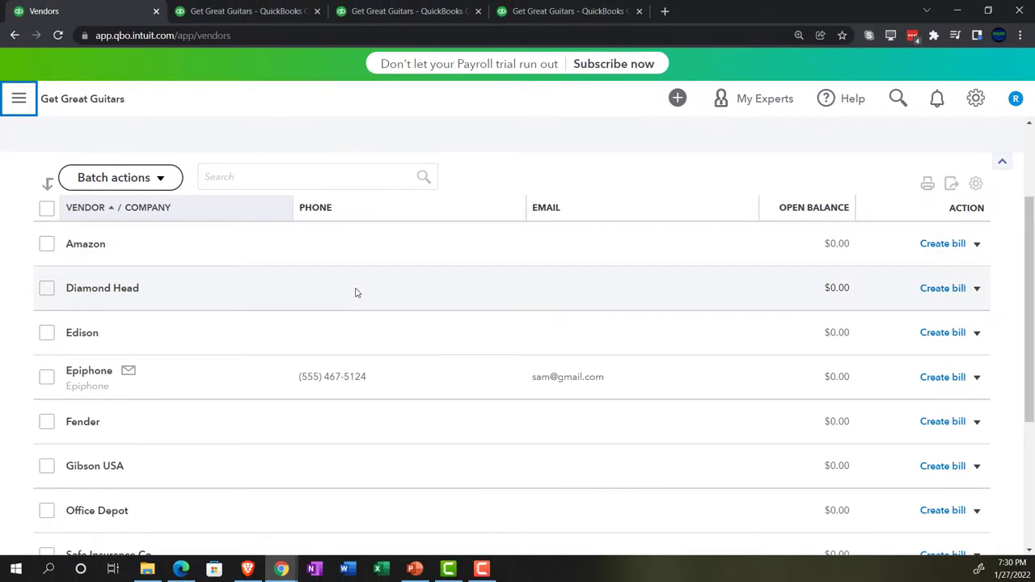
scroll(355, 292, down, 2)
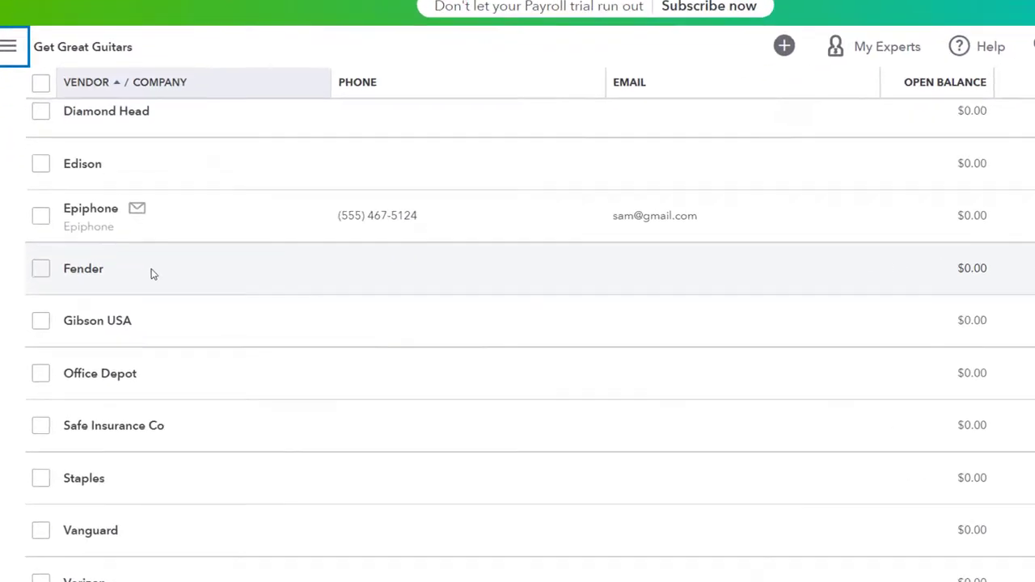
click(152, 274)
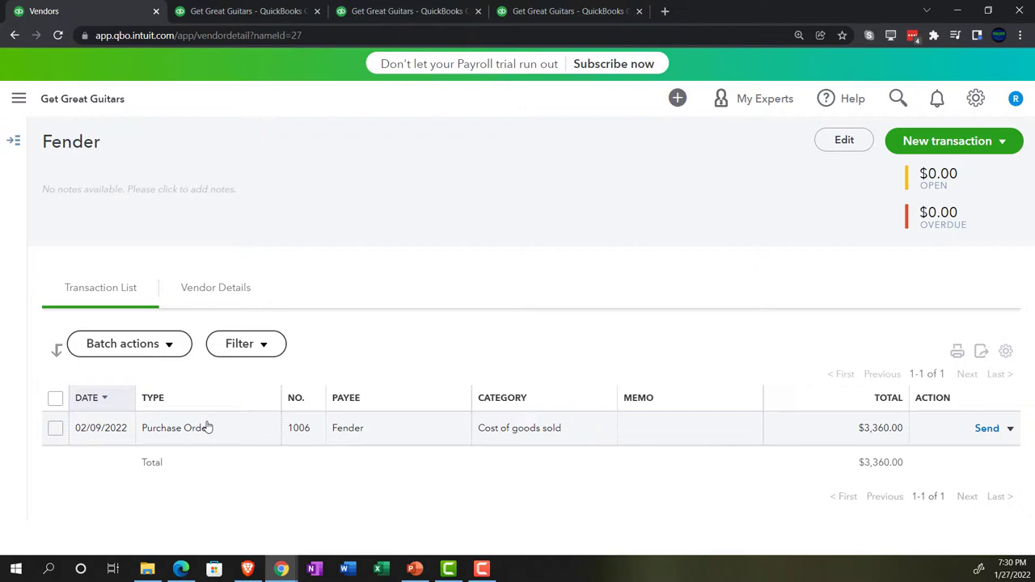
Open the Bookkeeping transactions for Get Great Guitars, and switch to Edge to compare them with the Sample Company's Expenses page.
click(19, 99)
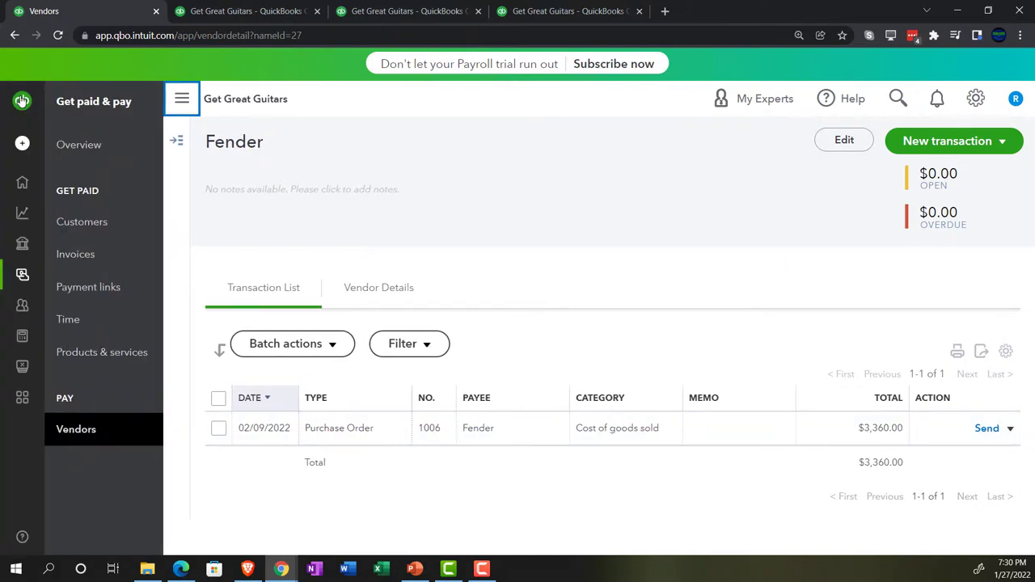
mouse_move(24, 212)
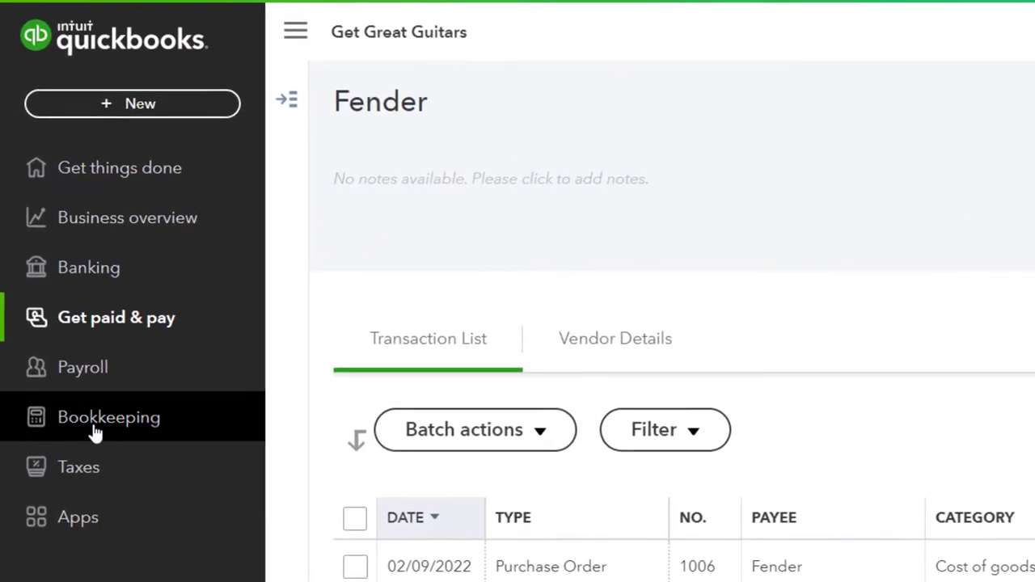
click(64, 346)
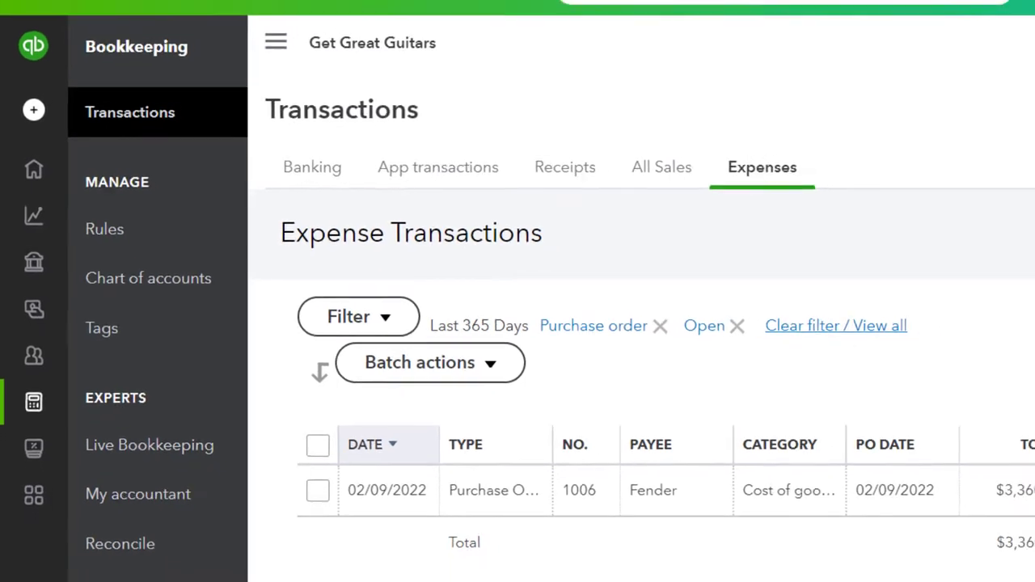
click(182, 570)
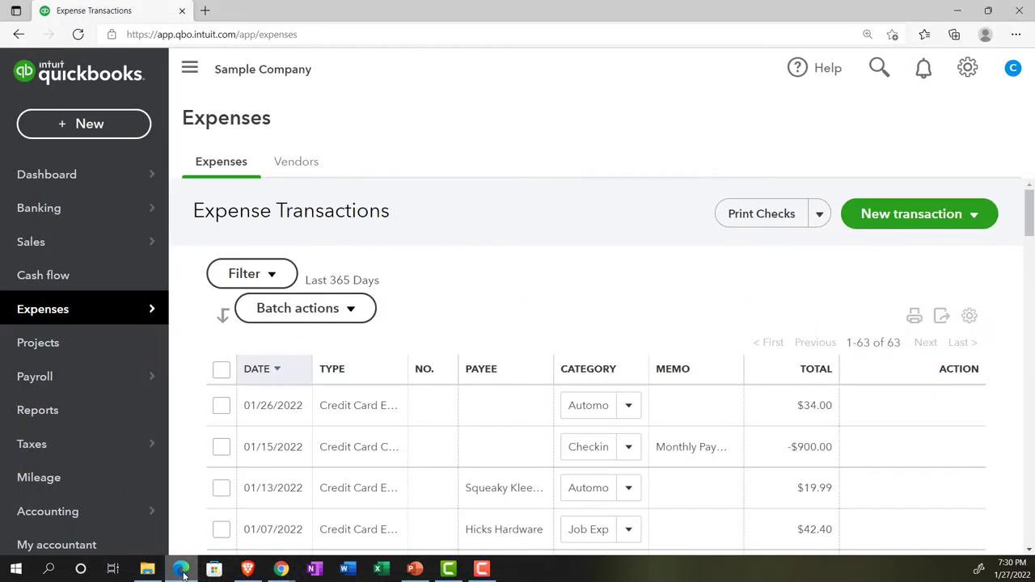
mouse_move(68, 316)
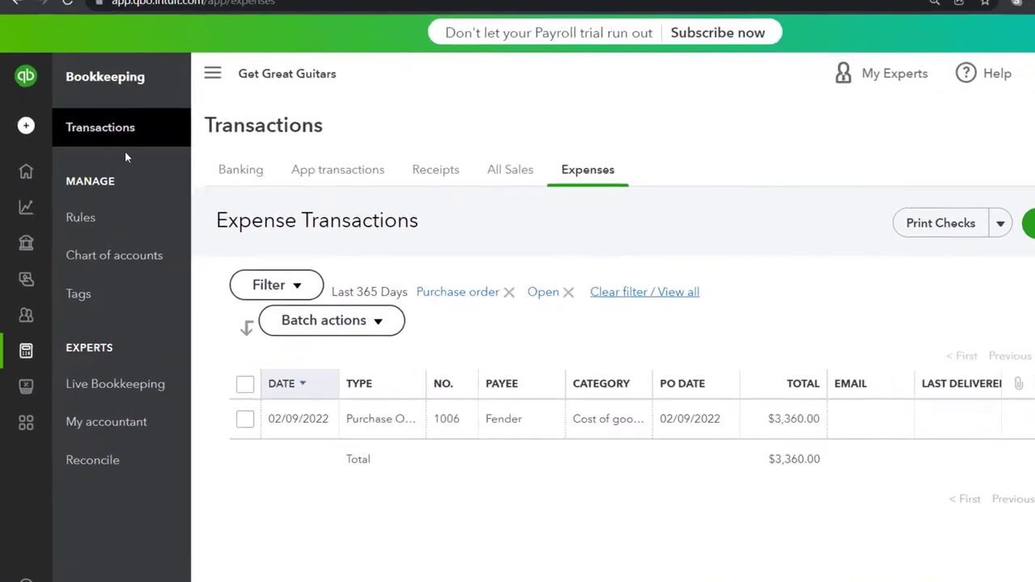
Return to Get Great Guitars in Chrome and show its expense transactions under Bookkeeping, with the navigation sidebar collapsed.
click(123, 128)
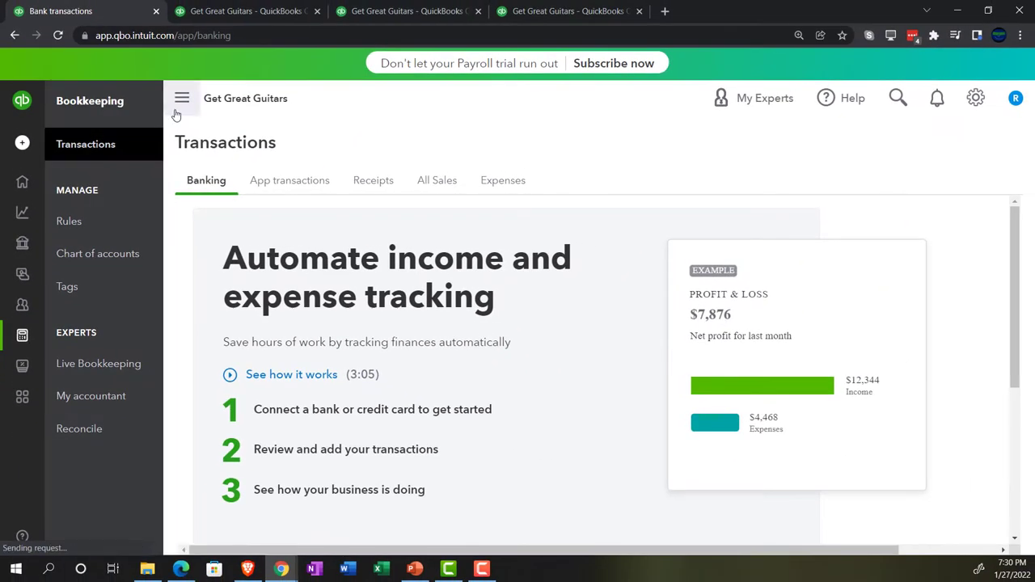
click(177, 113)
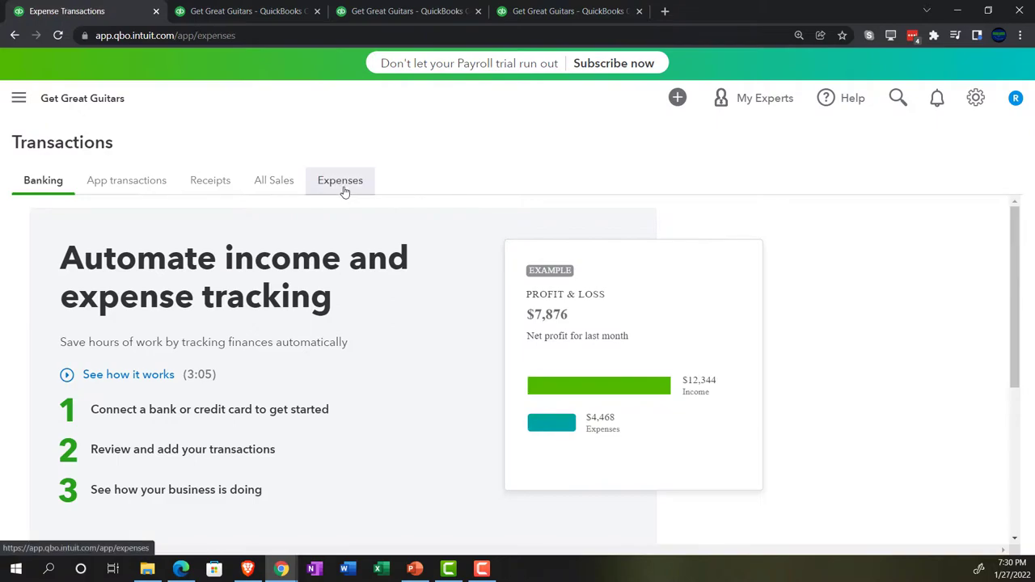
click(343, 188)
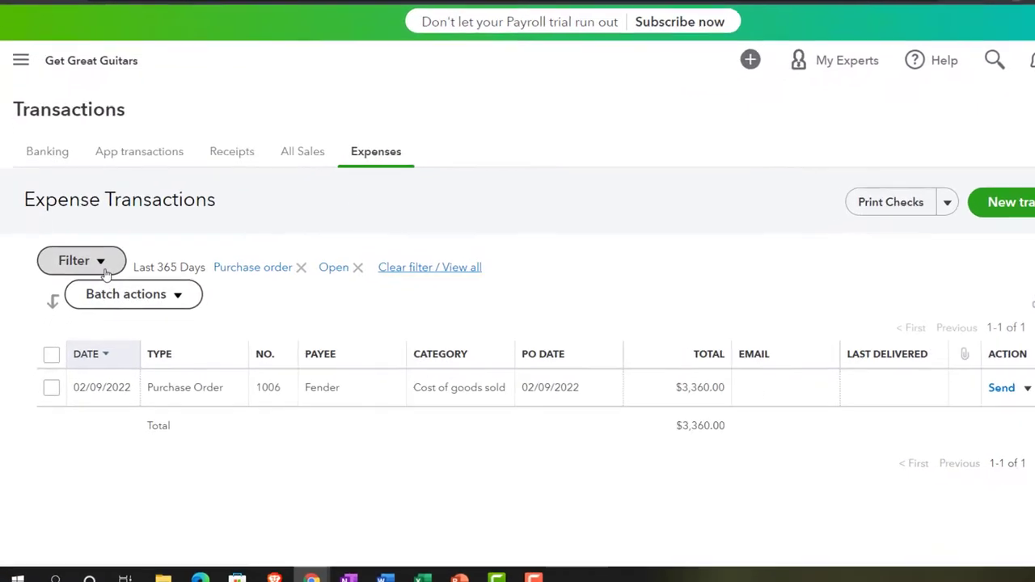
Filter the expense transactions by type Purchase order and status Open for the last 365 days.
click(89, 281)
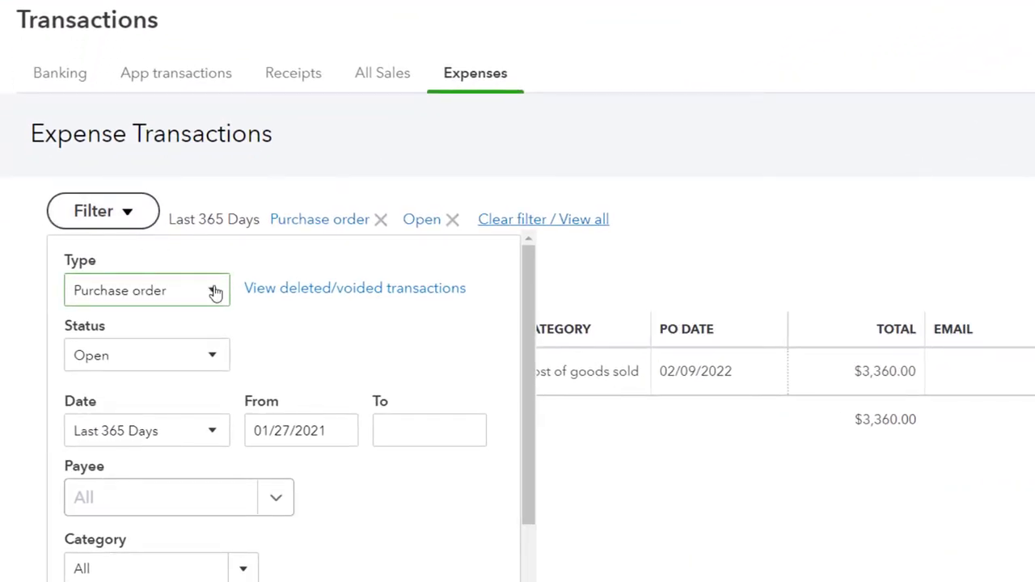
click(212, 357)
click(212, 357)
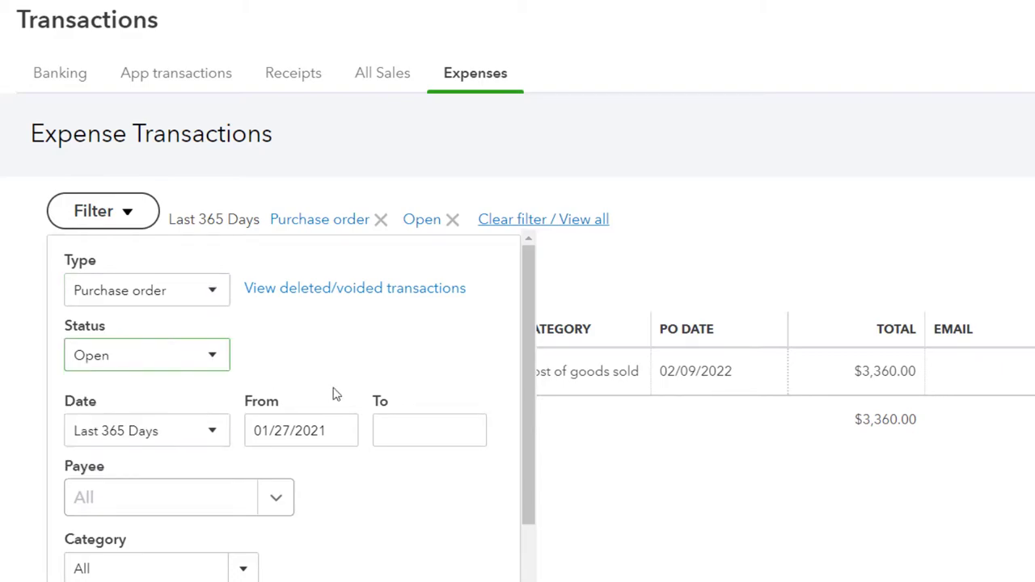
scroll(337, 400, down, 1)
click(491, 565)
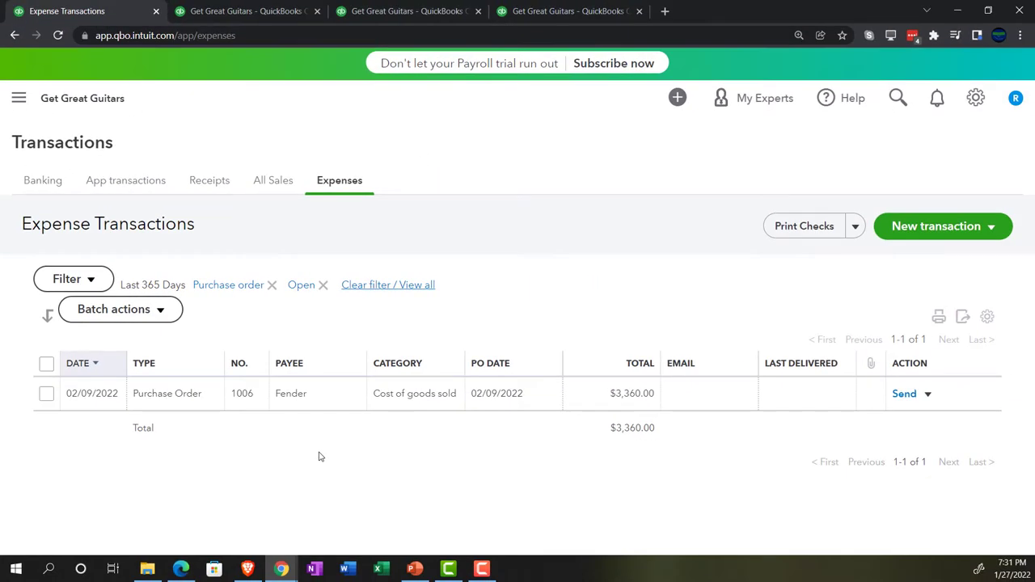
Create a new bill for the vendor Fender and add the vendor's February 9 purchase order to it.
click(16, 101)
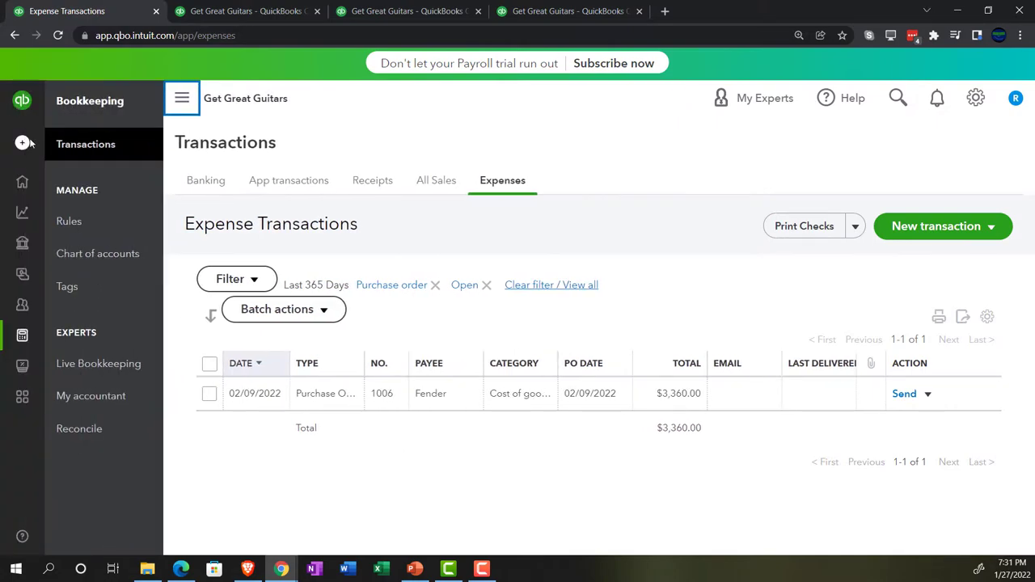
click(22, 142)
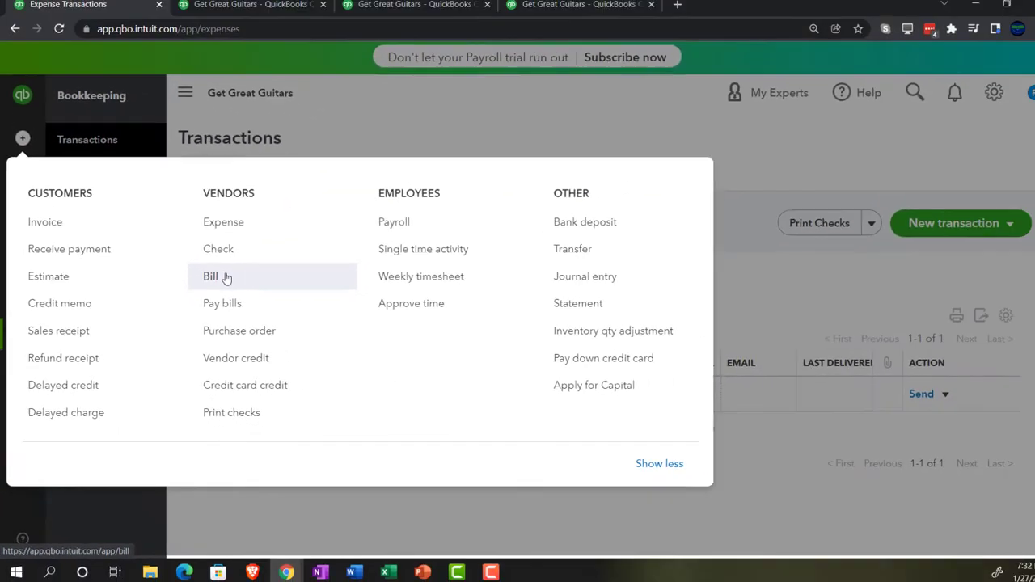
click(341, 224)
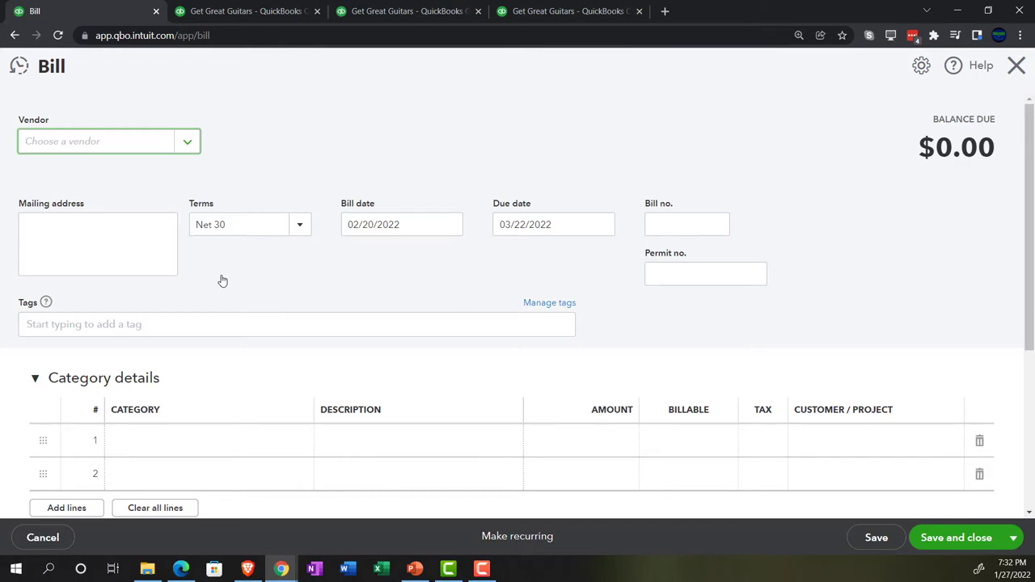
text(fen)
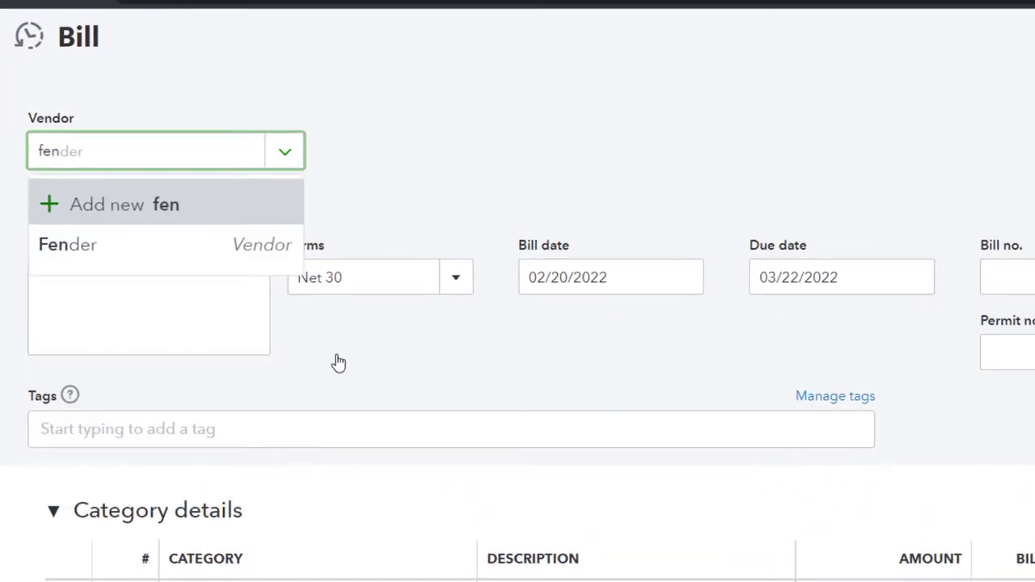
key(Down)
key(Tab)
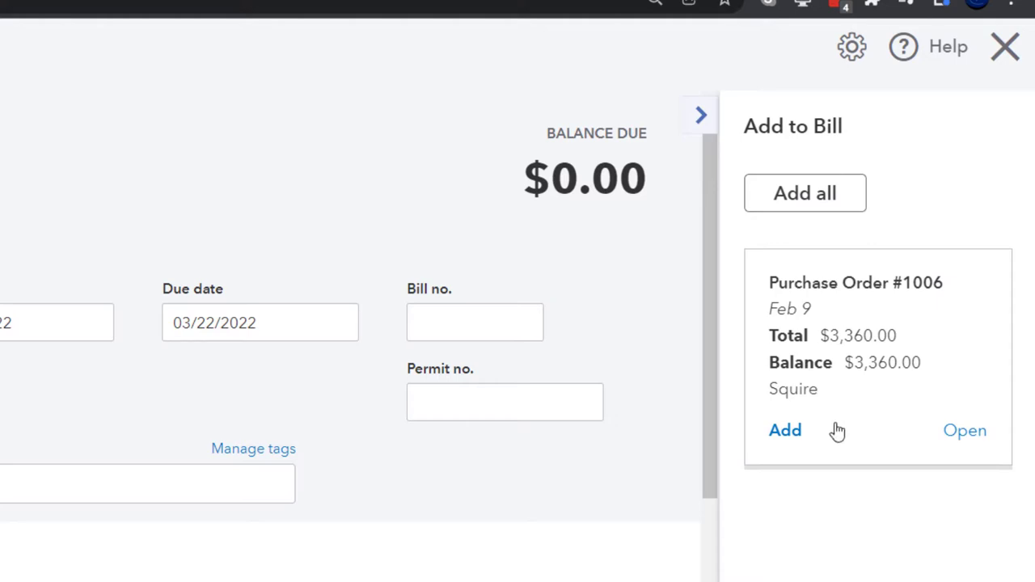
click(785, 430)
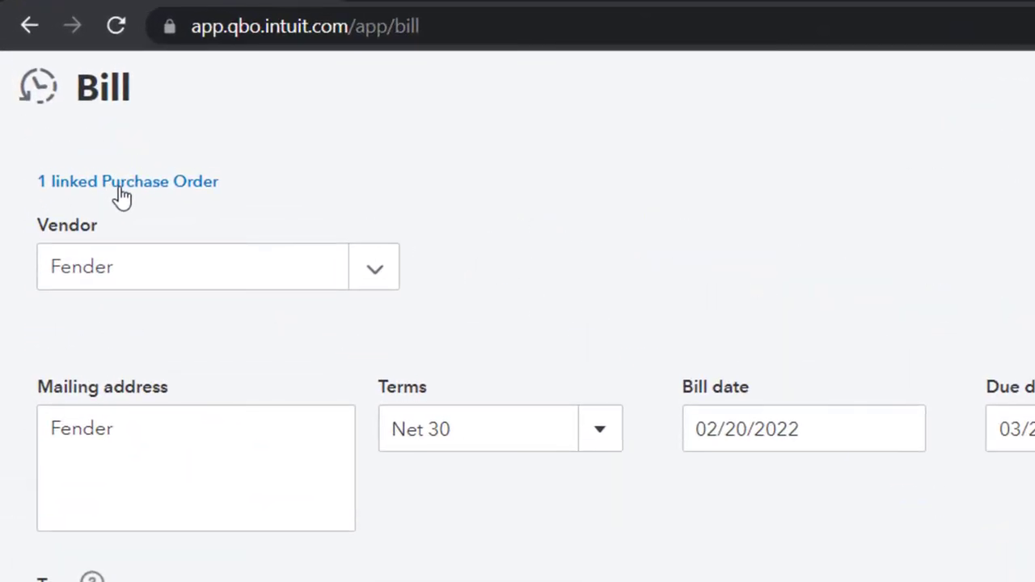
Set the Fender bill's date to 02/22/2022, keeping the Net 30 terms.
click(279, 439)
key(Tab)
key(Tab)
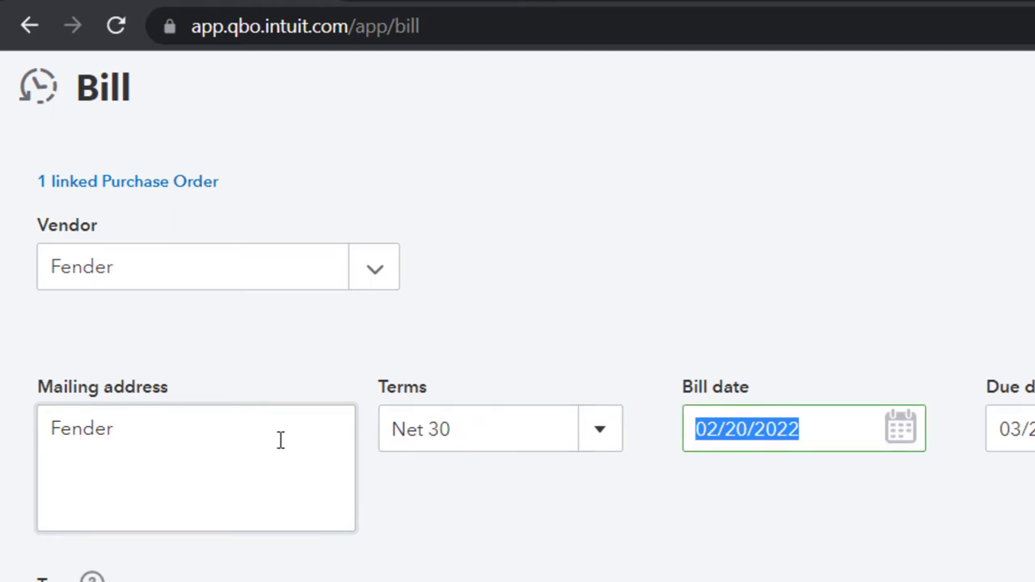
key(plus)
key(plus)
click(727, 507)
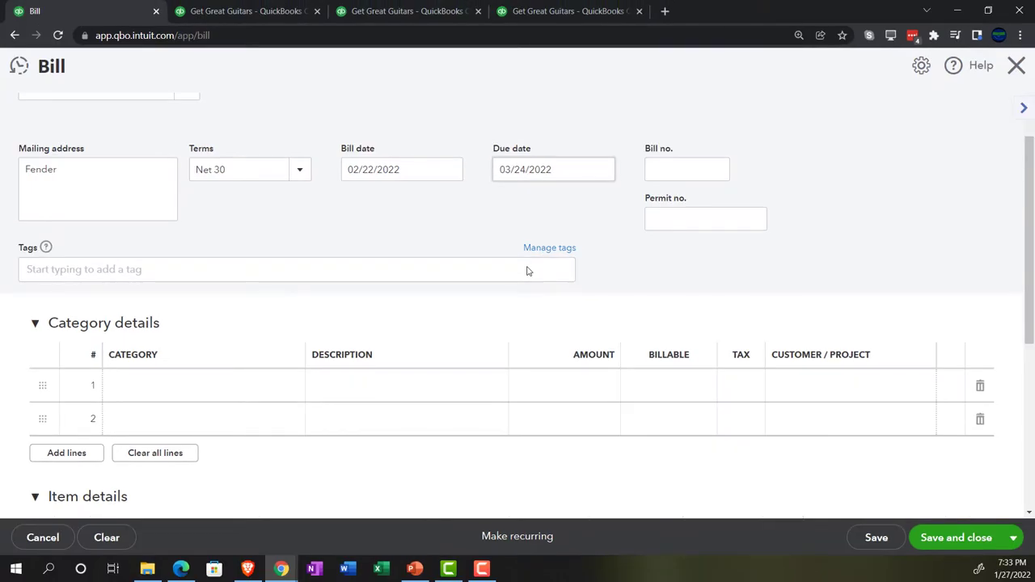
Collapse the bill's category details and mark the Squire item line as billable and taxable for New Music Stuff.
scroll(526, 271, down, 1)
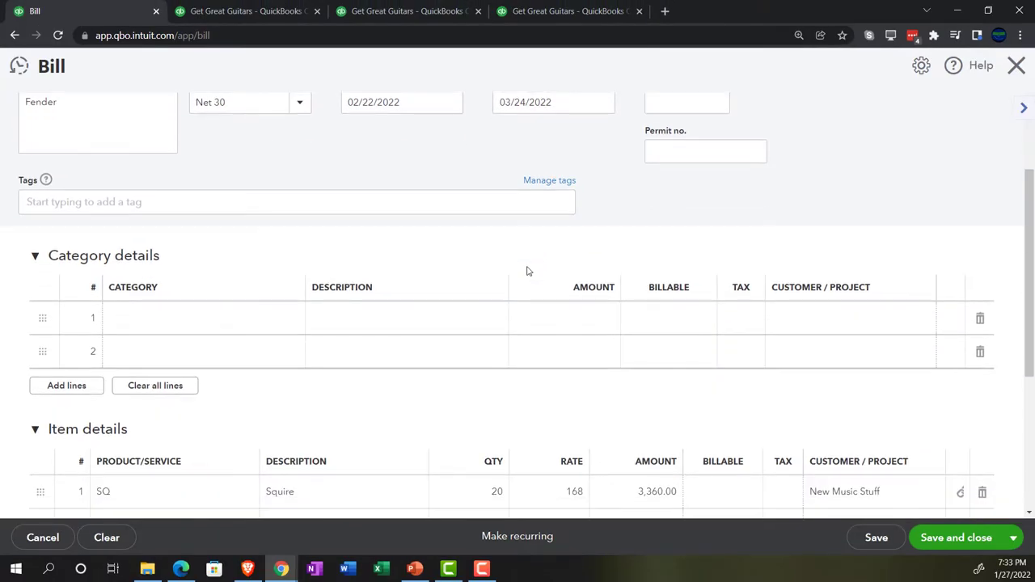
click(34, 257)
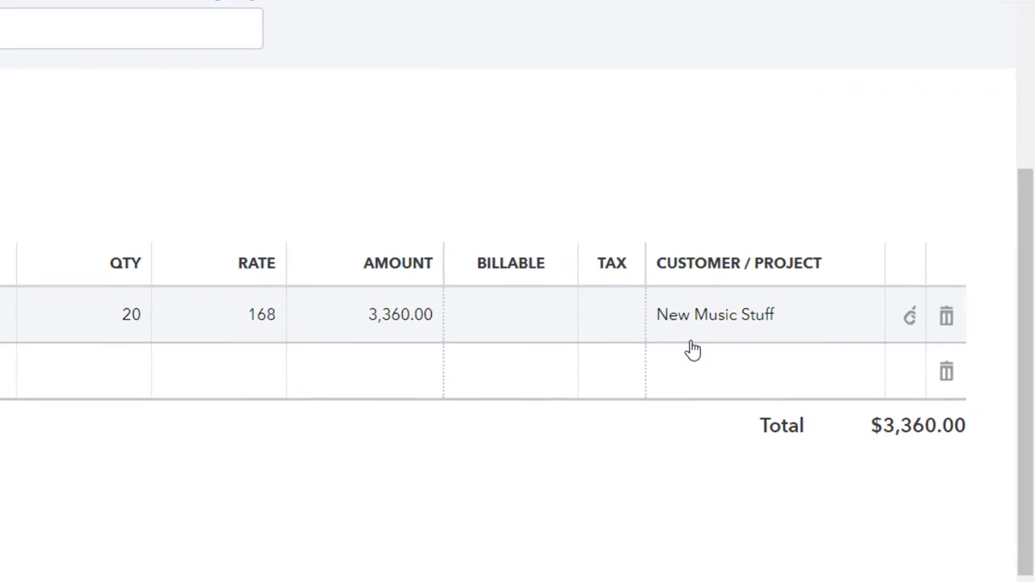
click(490, 311)
click(515, 319)
click(613, 320)
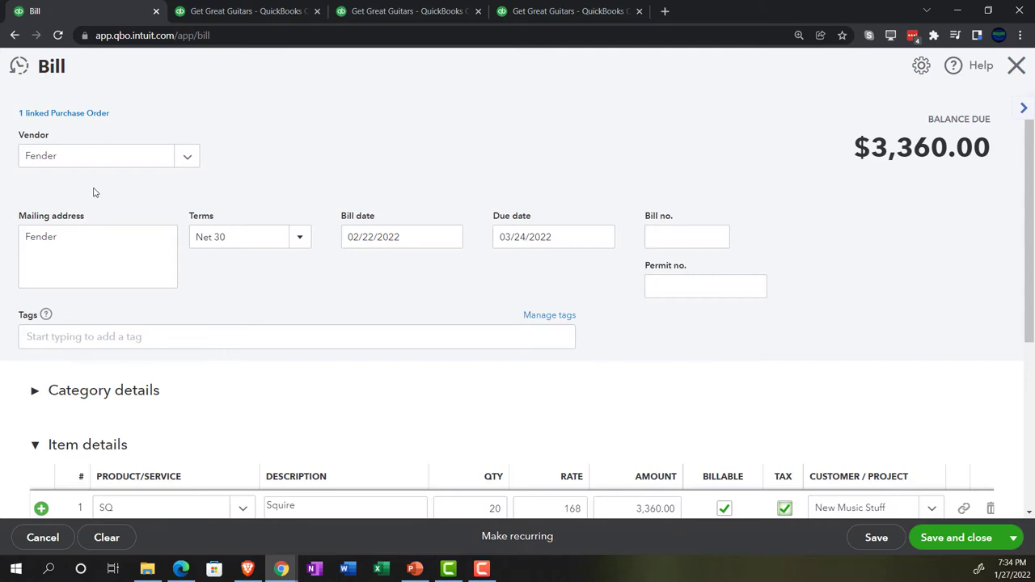
Review the Fender bill's header and Squire item line, and save and close the bill.
scroll(512, 294, down, 3)
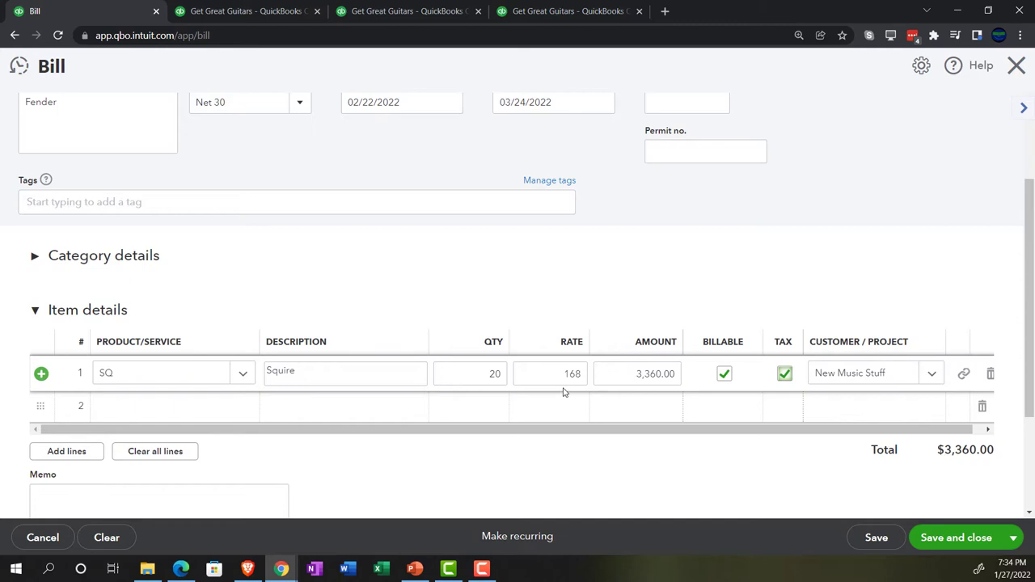
key(Tab)
key(Tab)
key(Tab)
key(Tab)
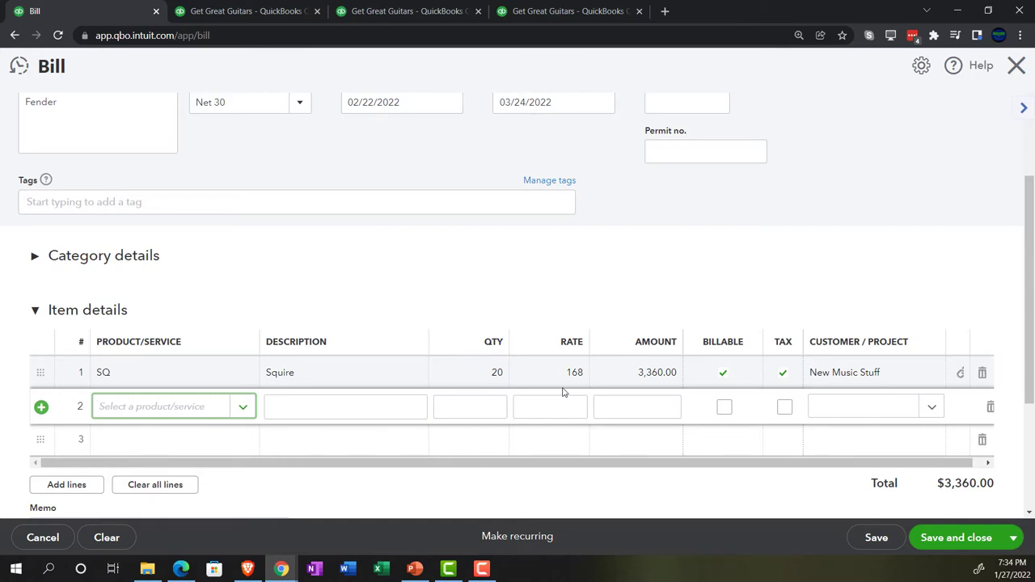
scroll(563, 392, up, 3)
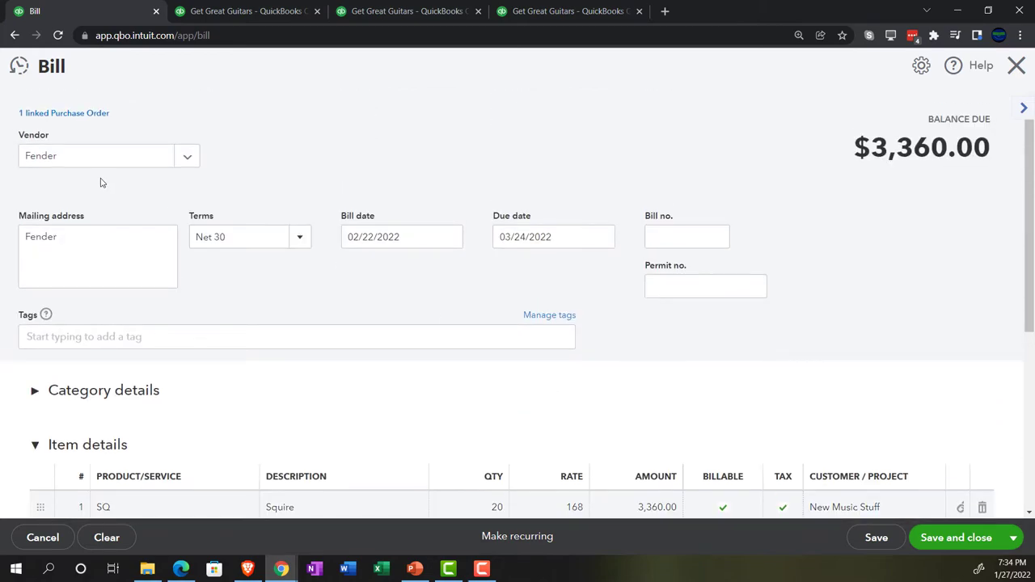
scroll(102, 183, down, 3)
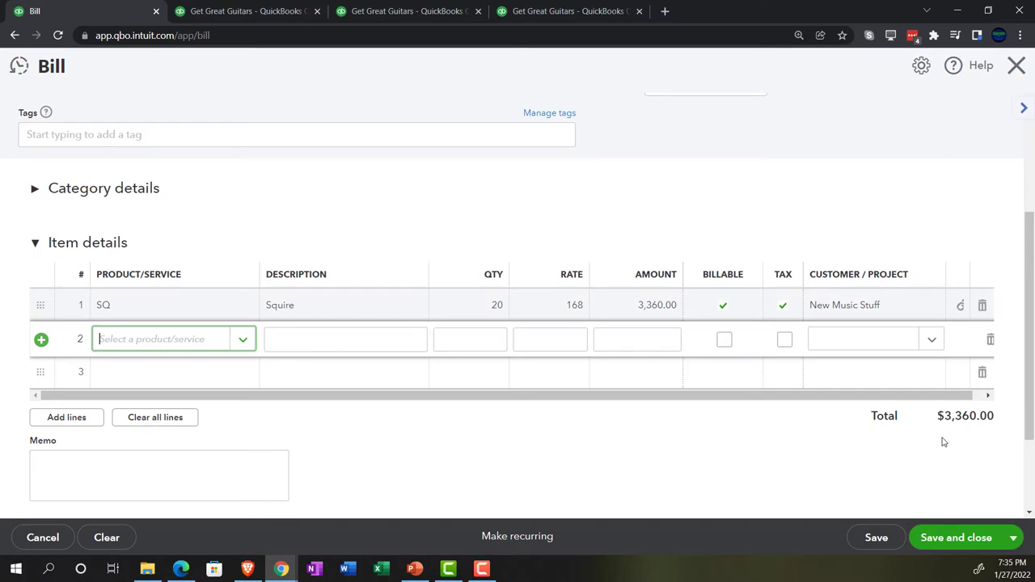
scroll(941, 442, up, 3)
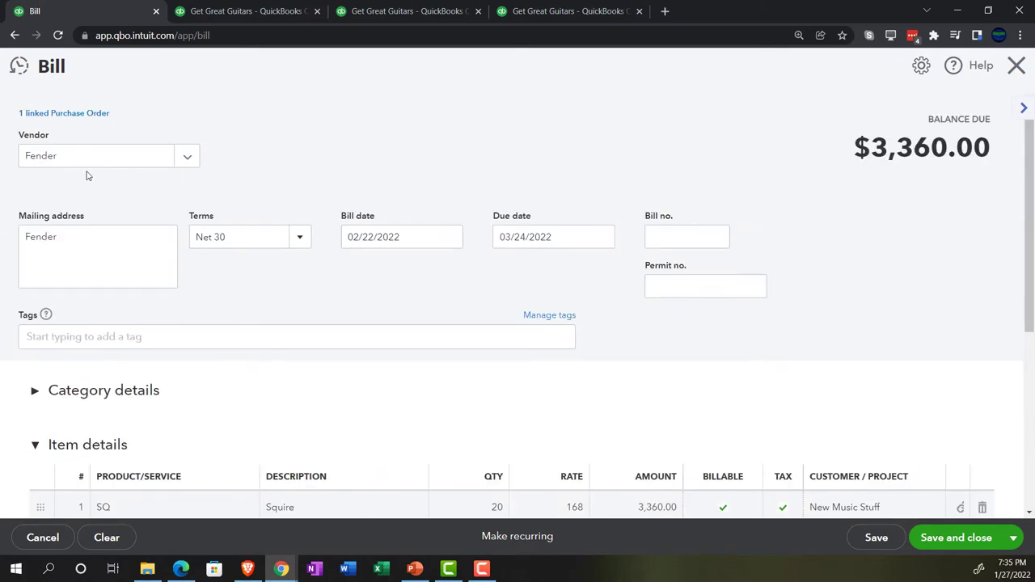
scroll(200, 289, down, 3)
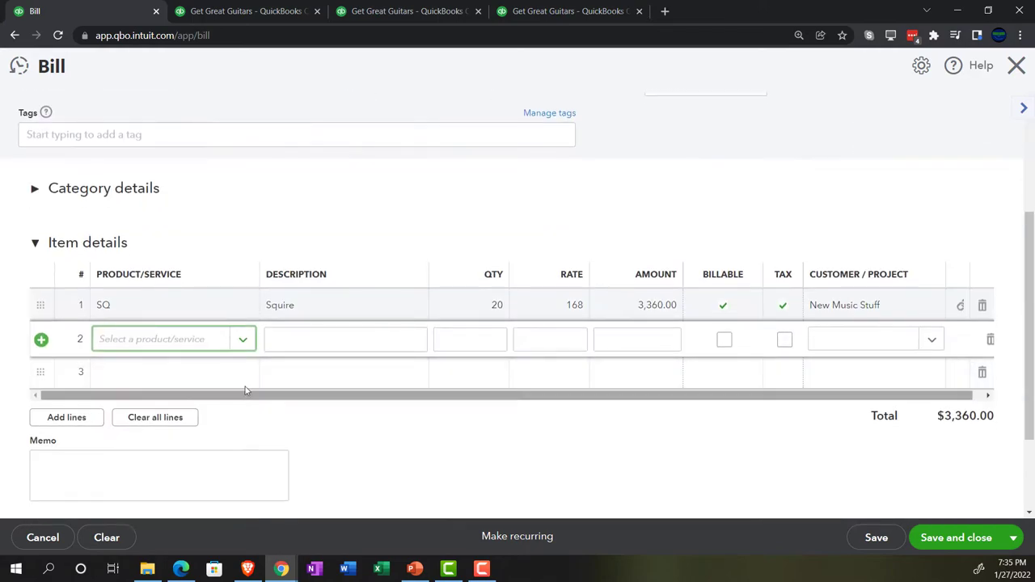
click(976, 547)
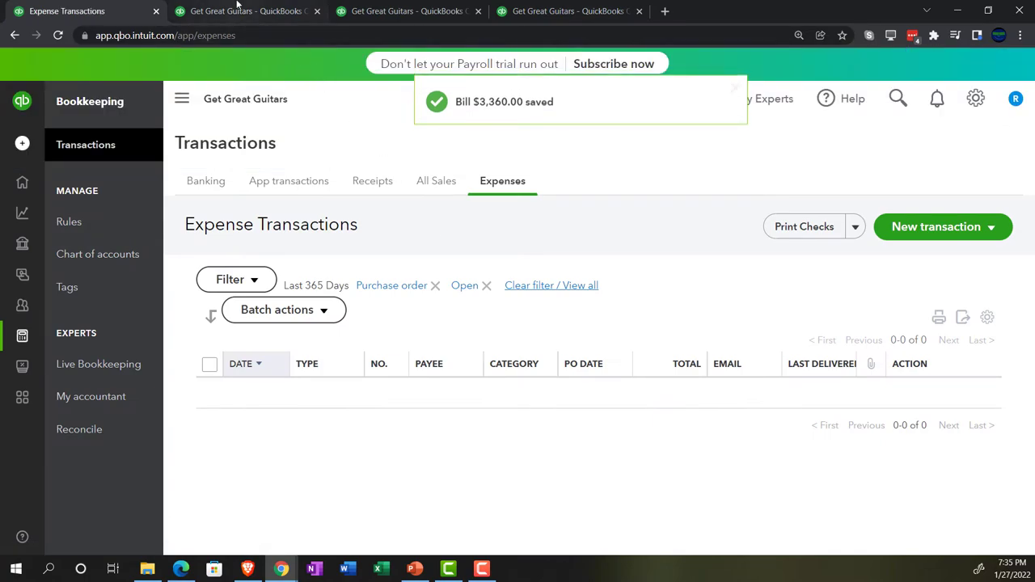
Rerun the 2022 balance sheet with the new bill included and examine its Inventory Asset and Accounts Payable lines.
click(241, 11)
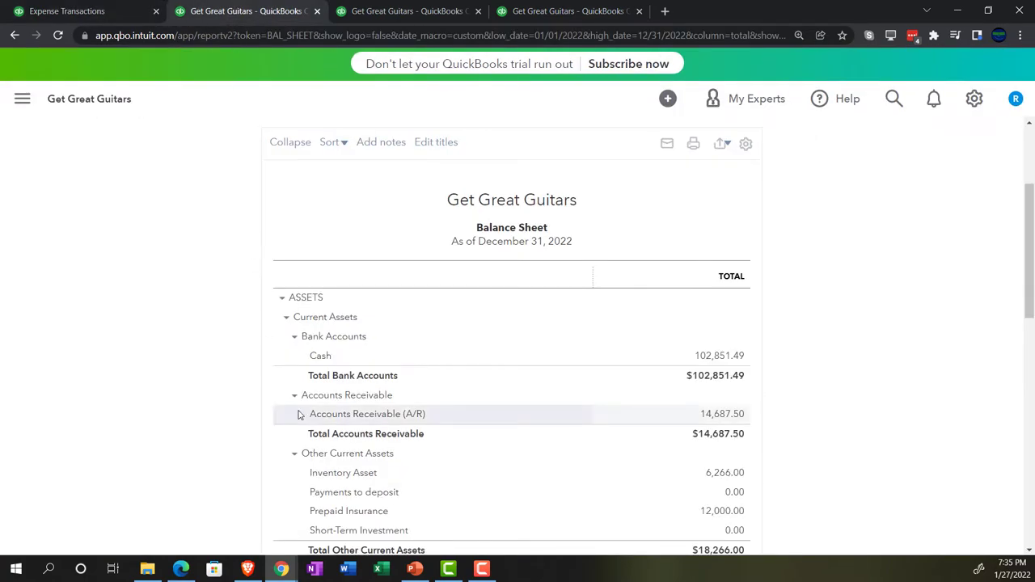
scroll(304, 414, up, 3)
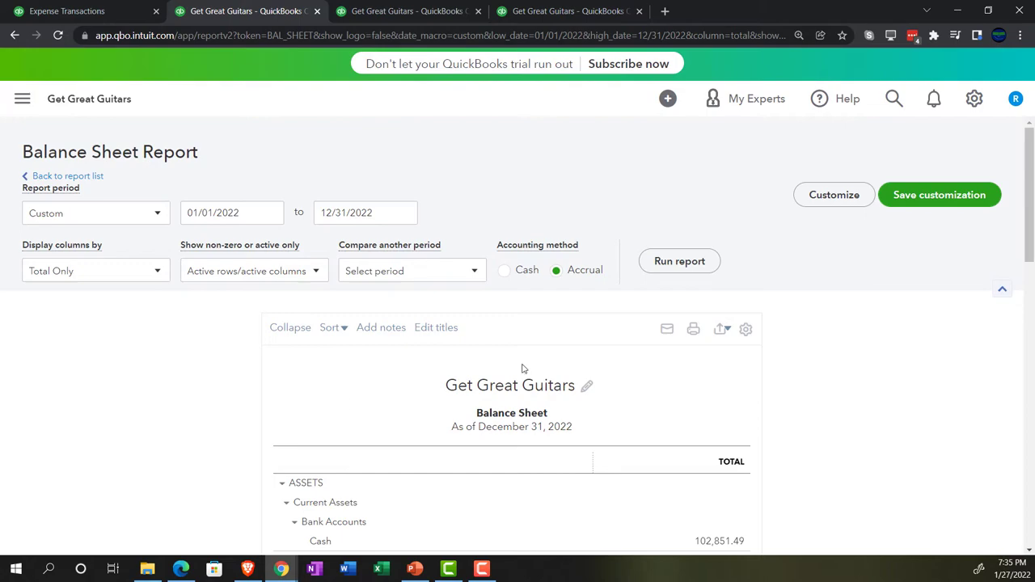
scroll(228, 473, down, 2)
key(ctrl+plus)
key(ctrl+plus)
key(ctrl+plus)
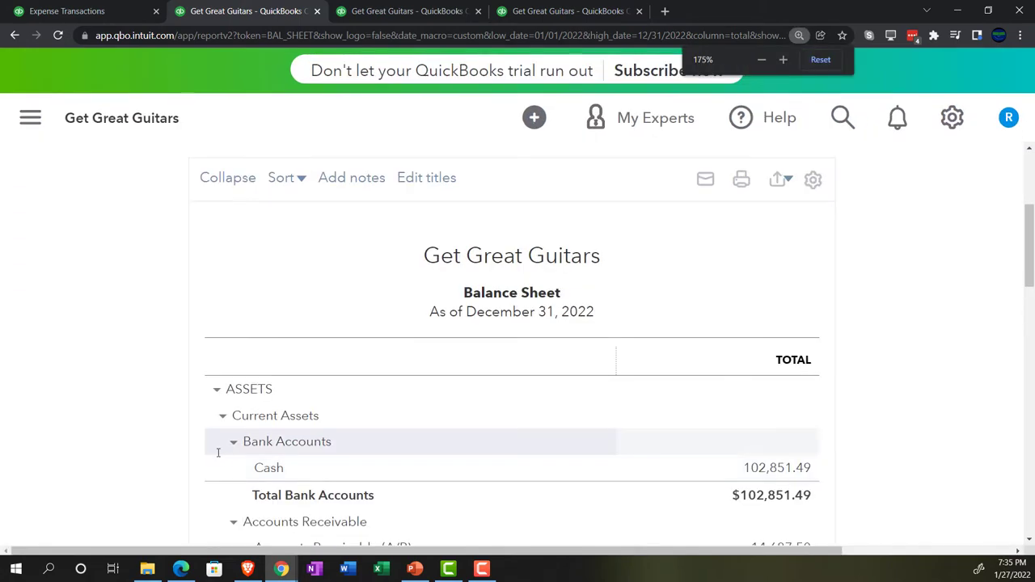
key(ctrl+plus)
scroll(143, 416, down, 3)
scroll(144, 419, down, 2)
key(ctrl+0)
key(ctrl+plus)
key(ctrl+plus)
key(ctrl+plus)
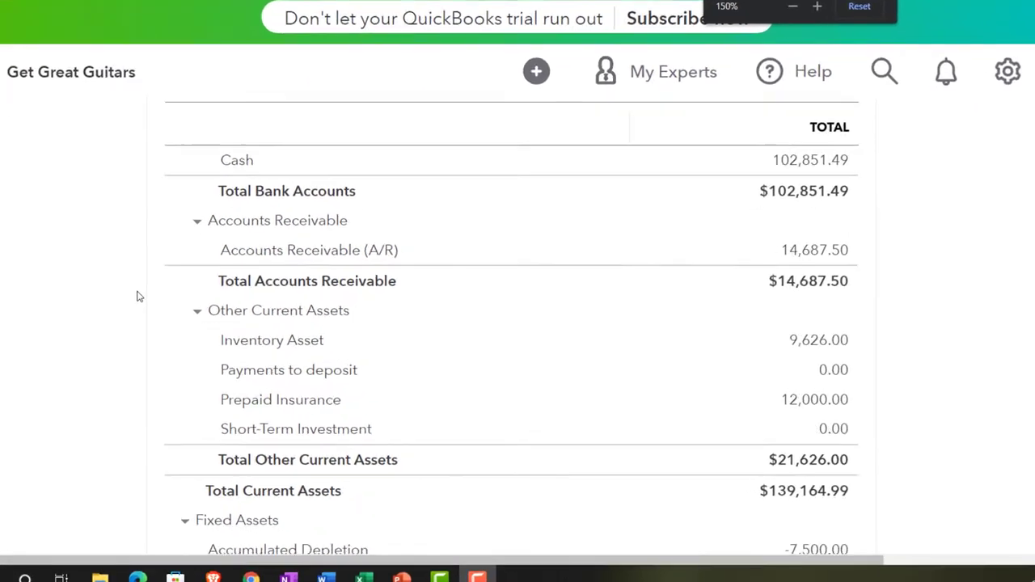
scroll(189, 316, down, 3)
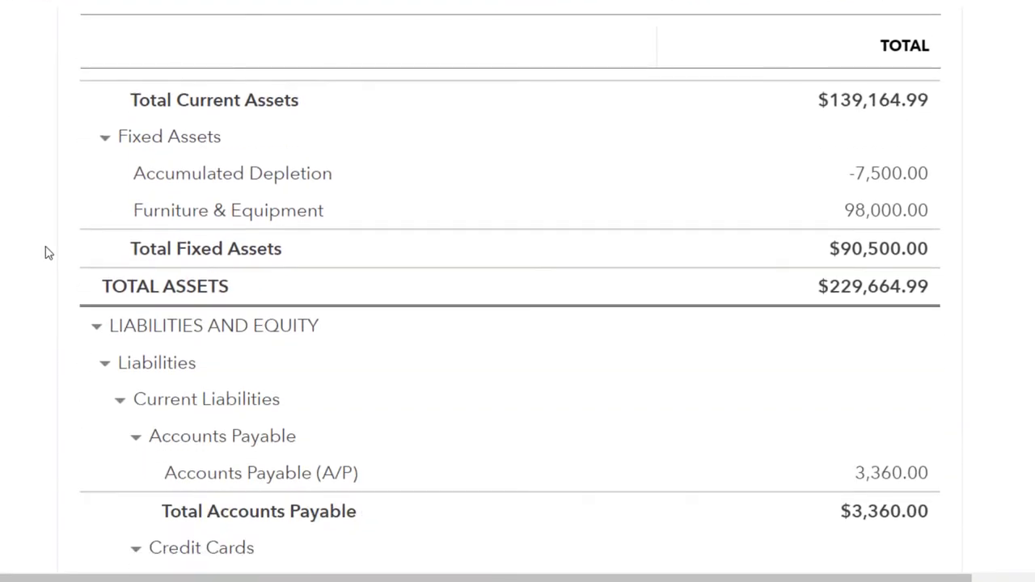
scroll(46, 253, down, 3)
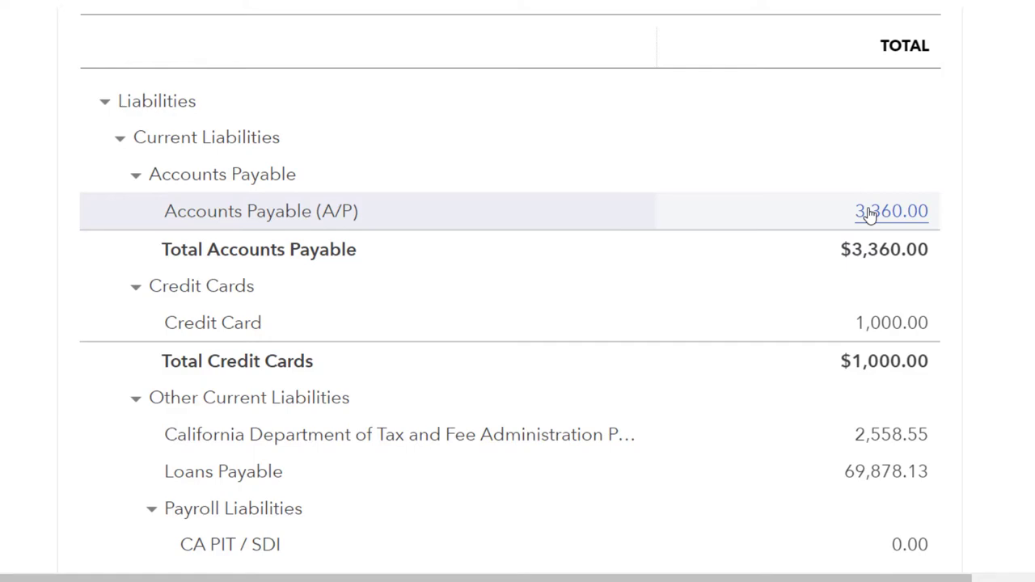
Open the transactions behind Accounts Payable (A/P), check the Fender bill there, and return to the balance sheet.
click(868, 213)
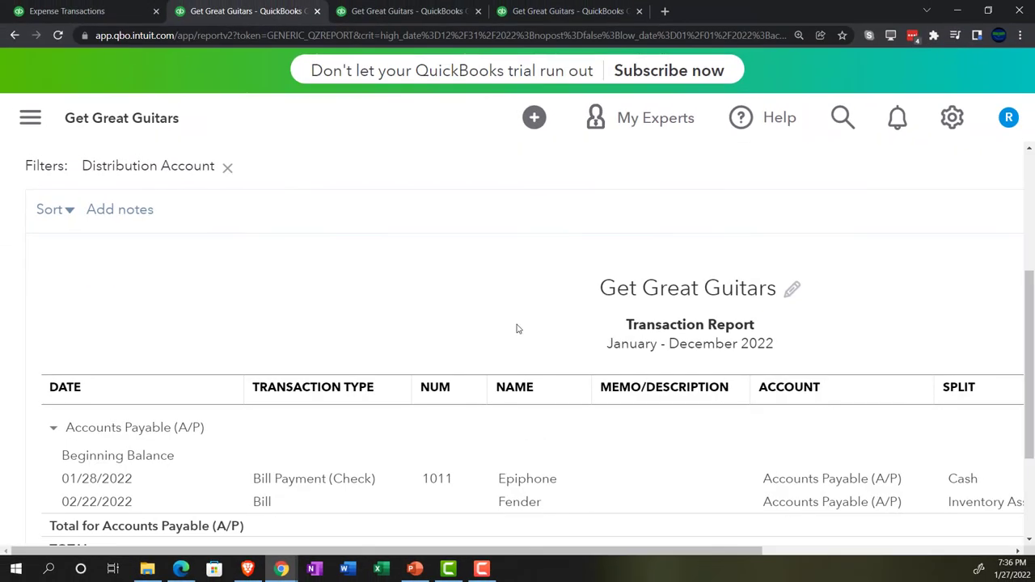
scroll(505, 327, down, 2)
key(ctrl+minus)
key(ctrl+minus)
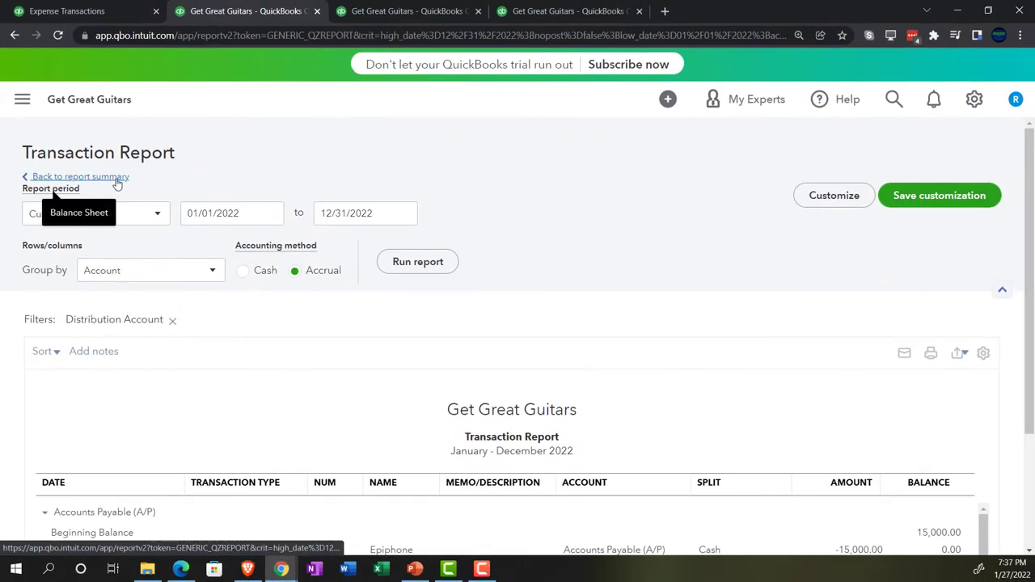
click(117, 179)
scroll(156, 431, down, 8)
key(ctrl+plus)
key(ctrl+plus)
key(ctrl+plus)
key(ctrl+plus)
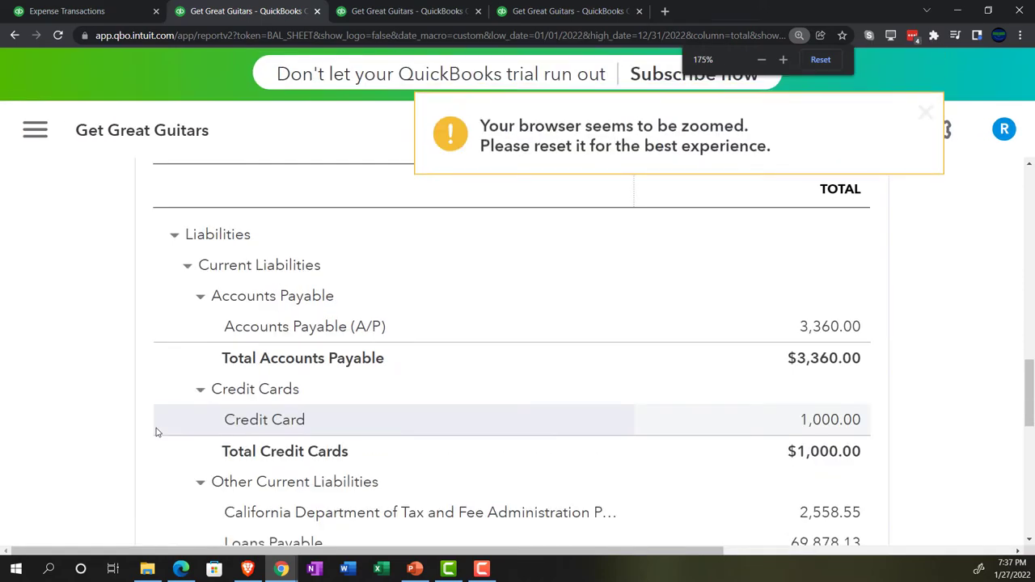
Open the transactions behind Inventory Asset, check the Fender bill for Squire there, and return to the balance sheet.
scroll(156, 431, up, 4)
scroll(156, 430, up, 6)
scroll(156, 431, down, 1)
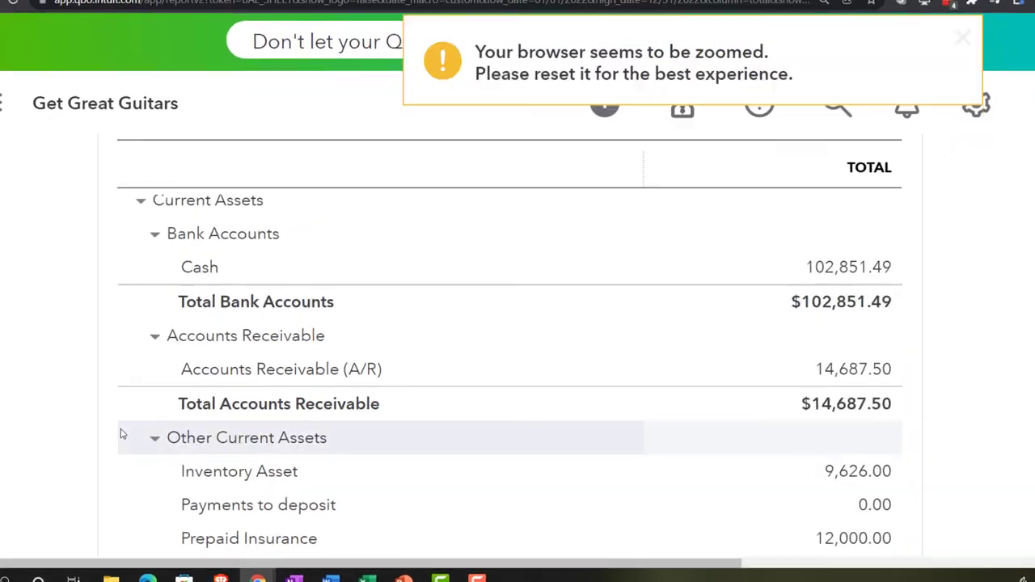
scroll(120, 434, down, 1)
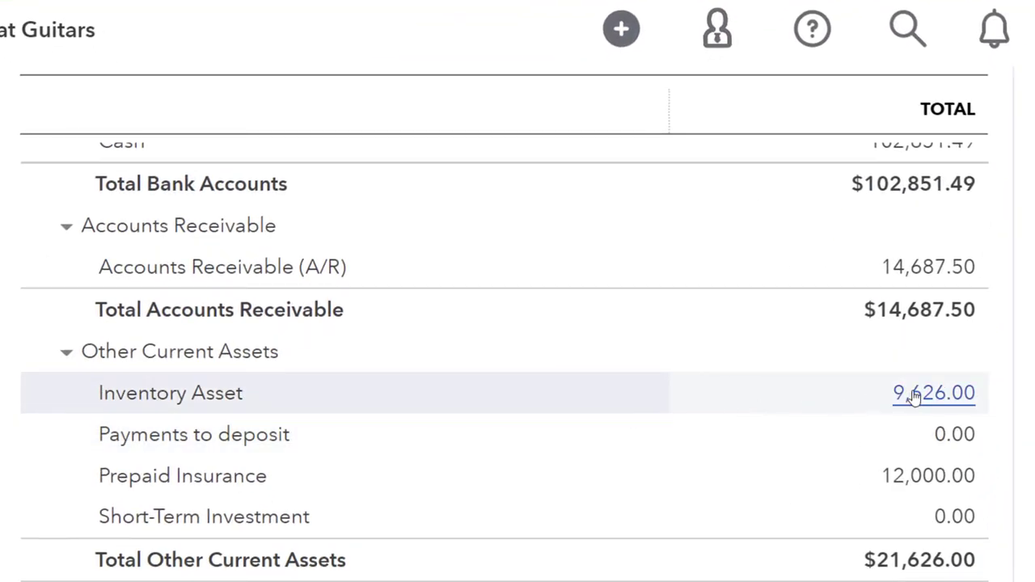
click(911, 396)
key(ctrl+minus)
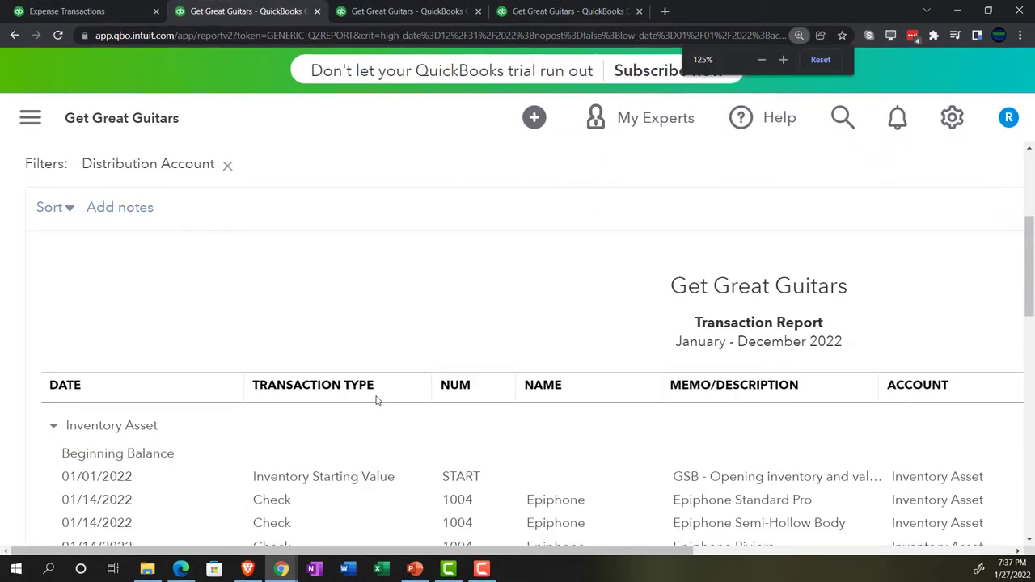
key(ctrl+minus)
key(ctrl+minus)
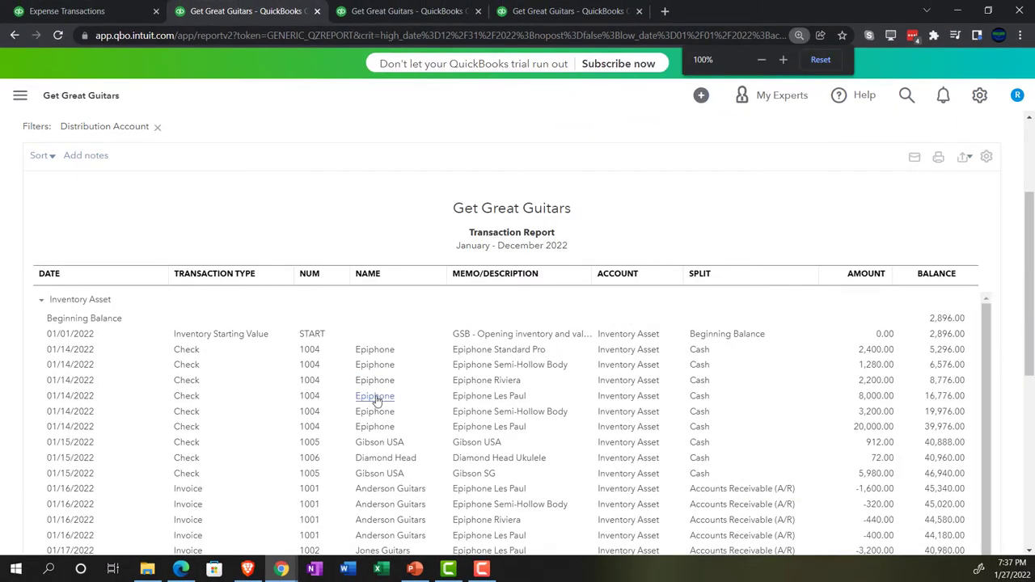
scroll(284, 429, down, 5)
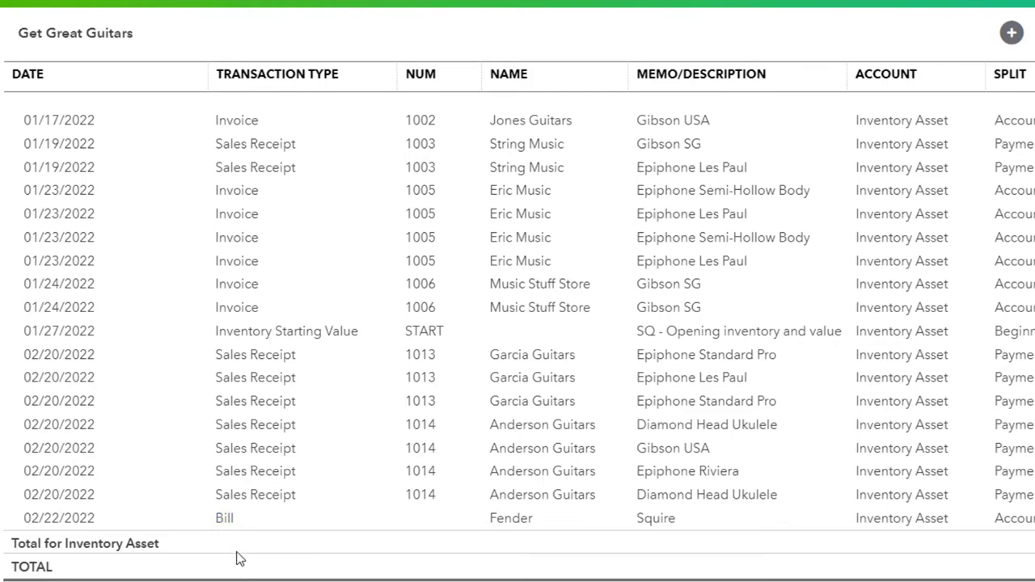
scroll(275, 548, up, 4)
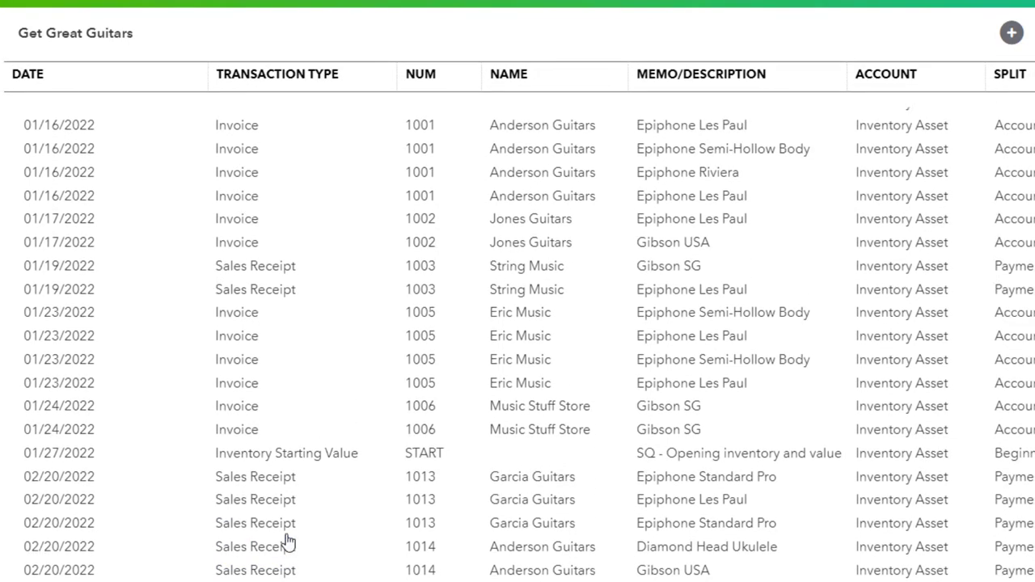
scroll(288, 540, up, 3)
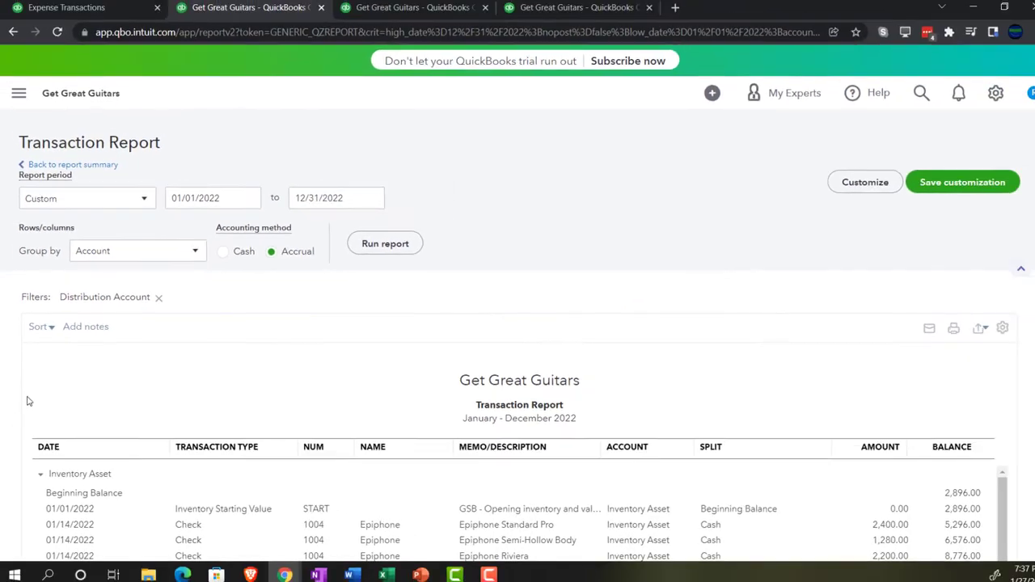
click(89, 169)
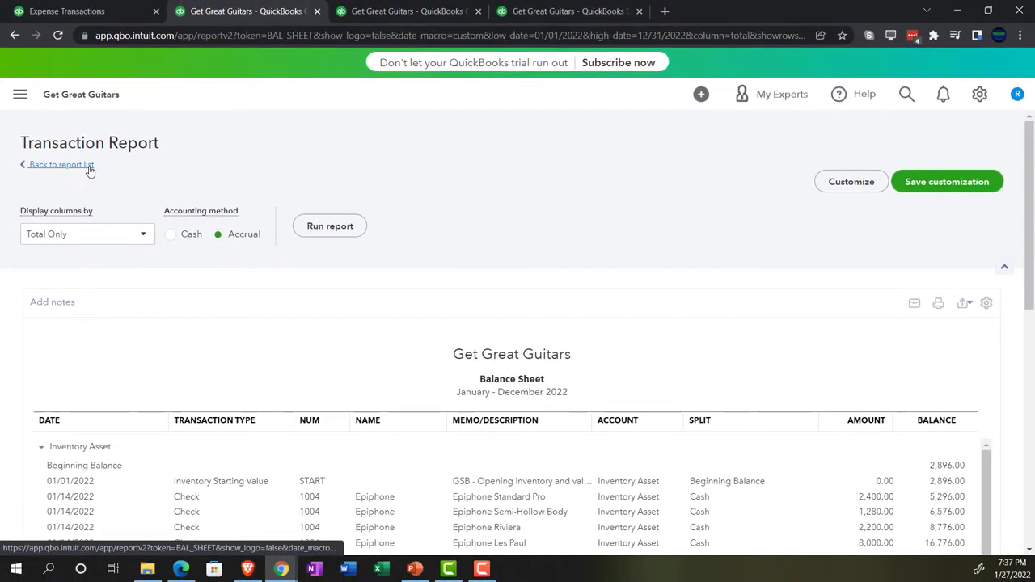
scroll(362, 107, down, 5)
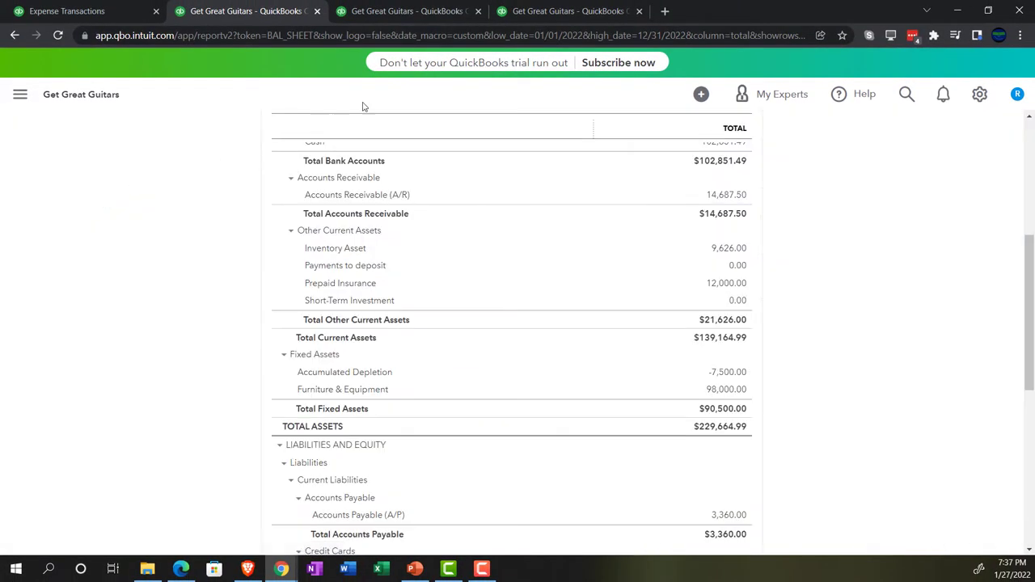
Duplicate the Profit and Loss report's browser tab twice.
click(570, 12)
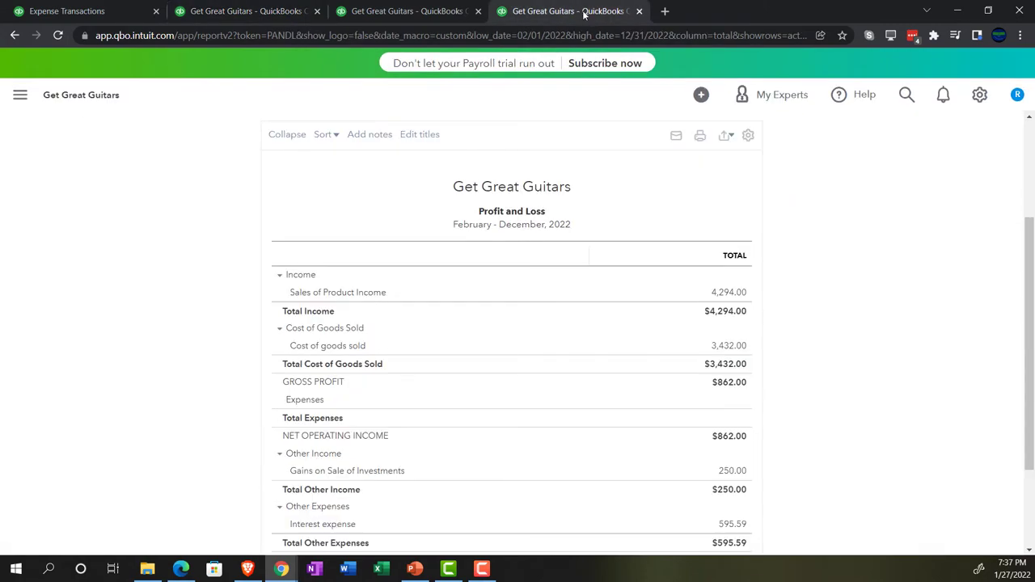
right_click(584, 15)
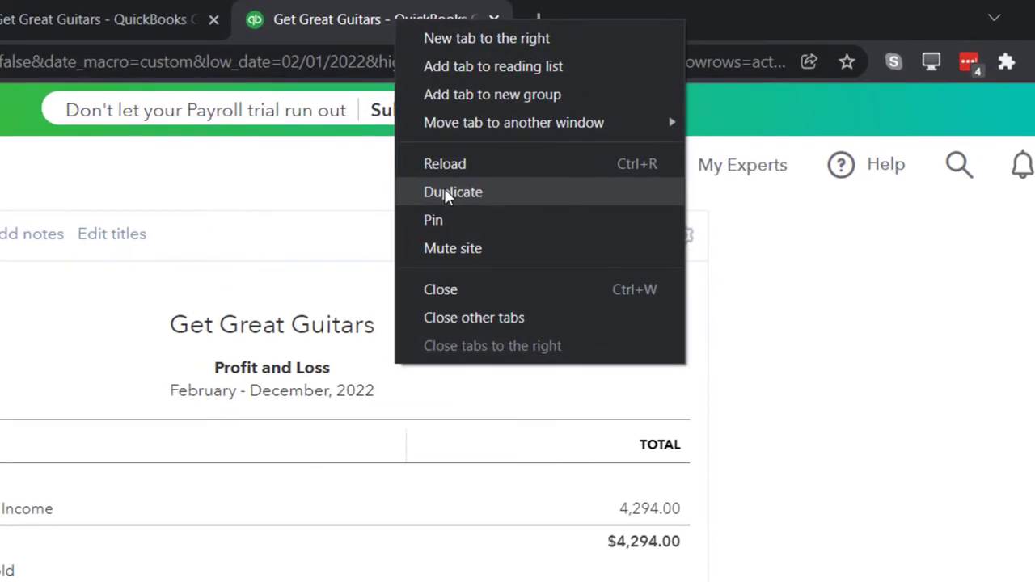
click(610, 106)
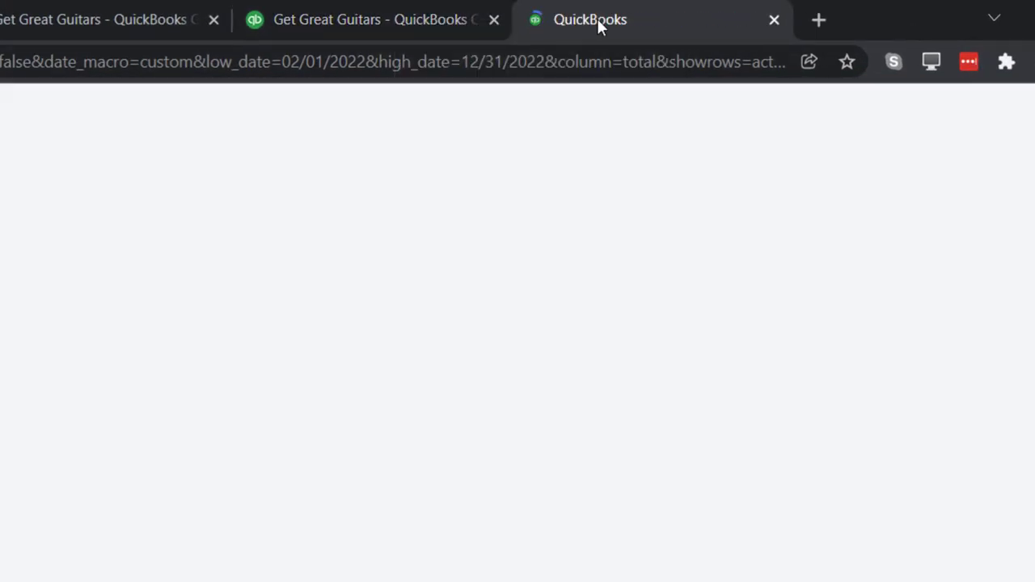
right_click(596, 18)
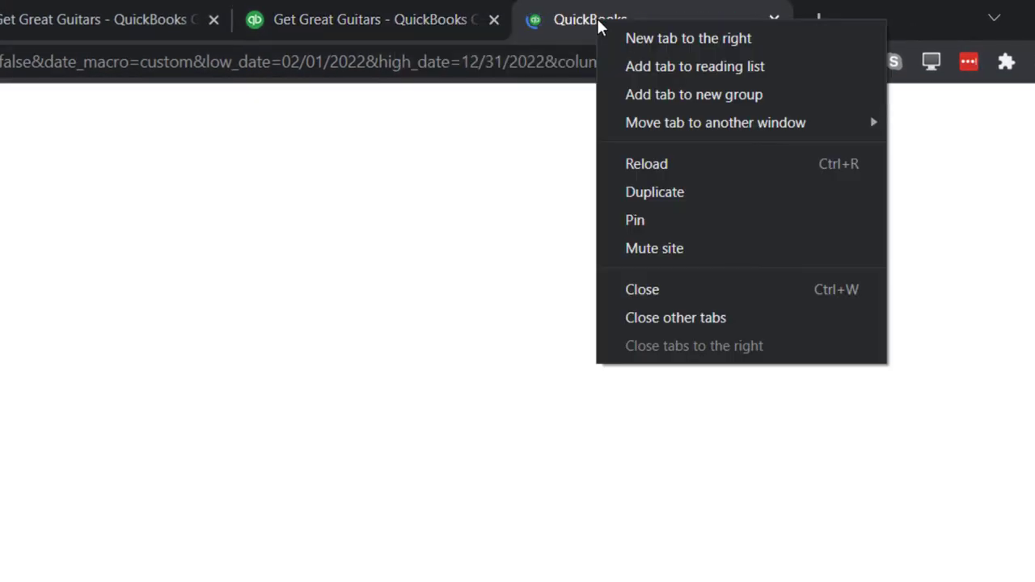
click(638, 192)
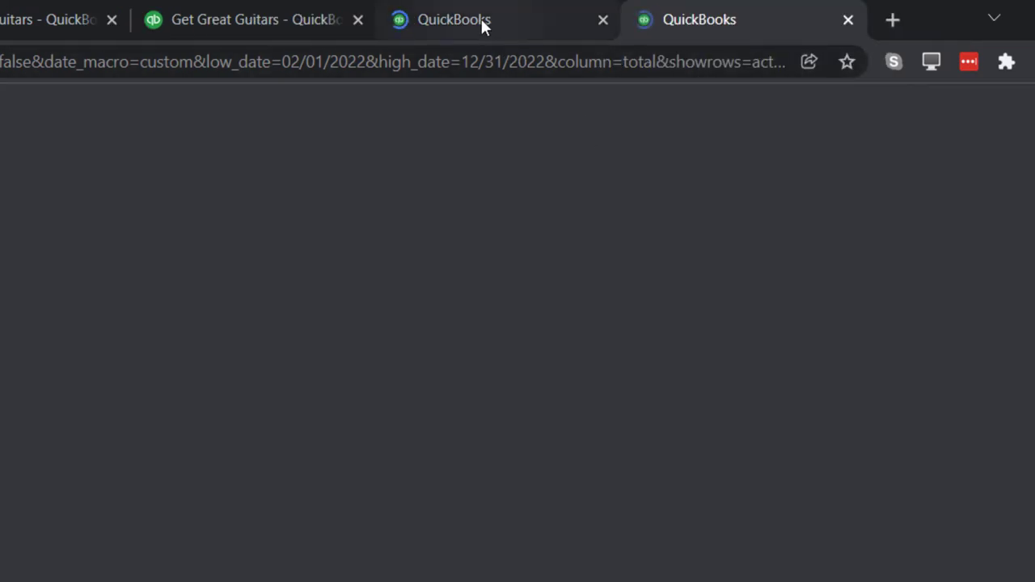
Open the Vendor Balance Detail report from the report list in the first duplicated Profit and Loss browser tab.
click(482, 22)
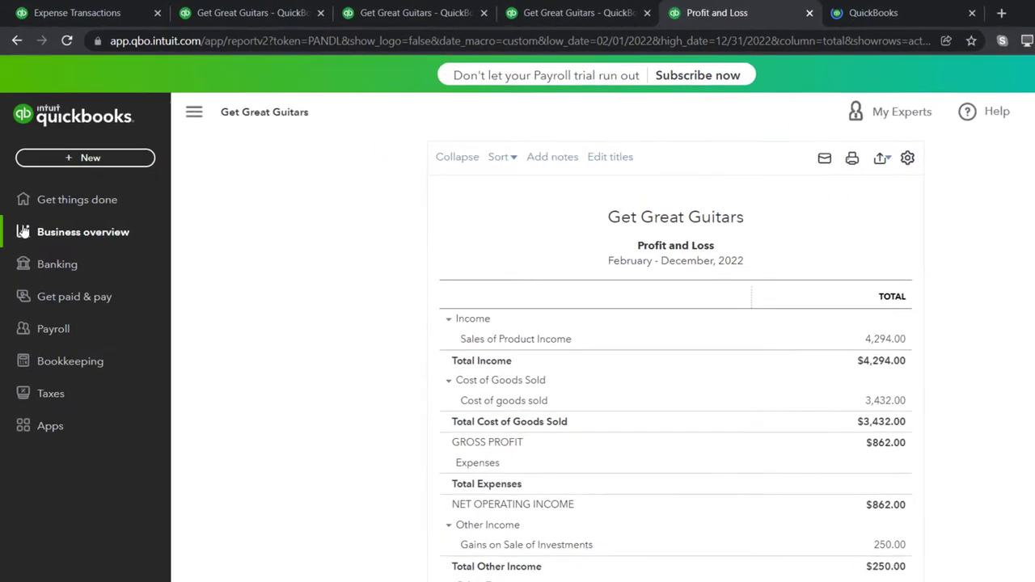
mouse_move(41, 232)
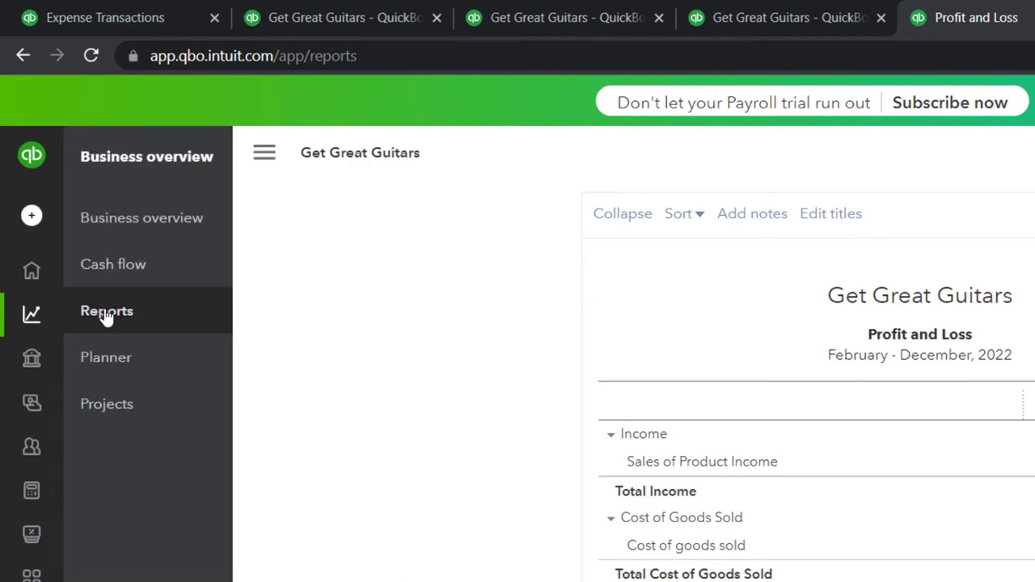
click(107, 315)
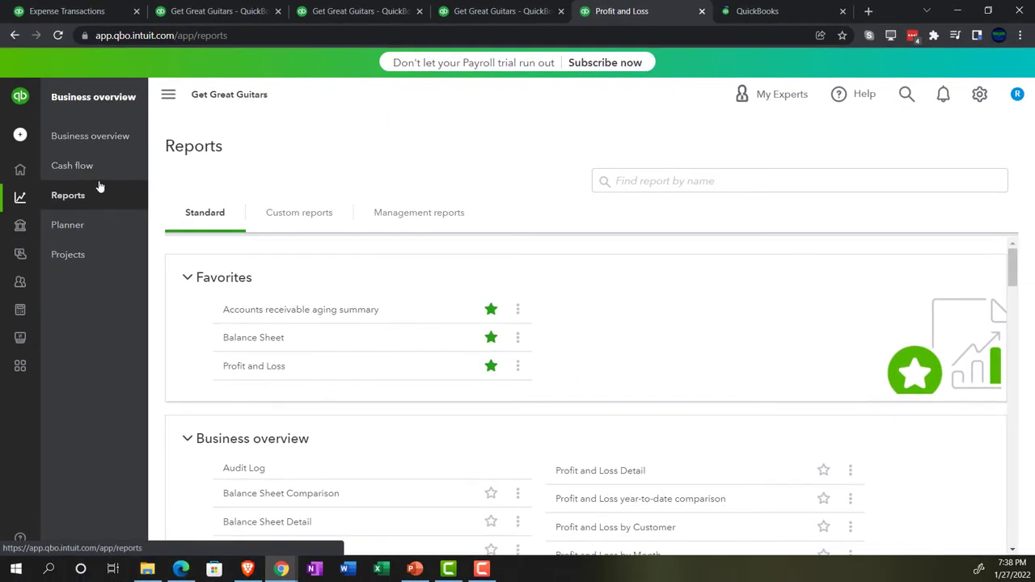
click(166, 101)
scroll(400, 362, down, 2)
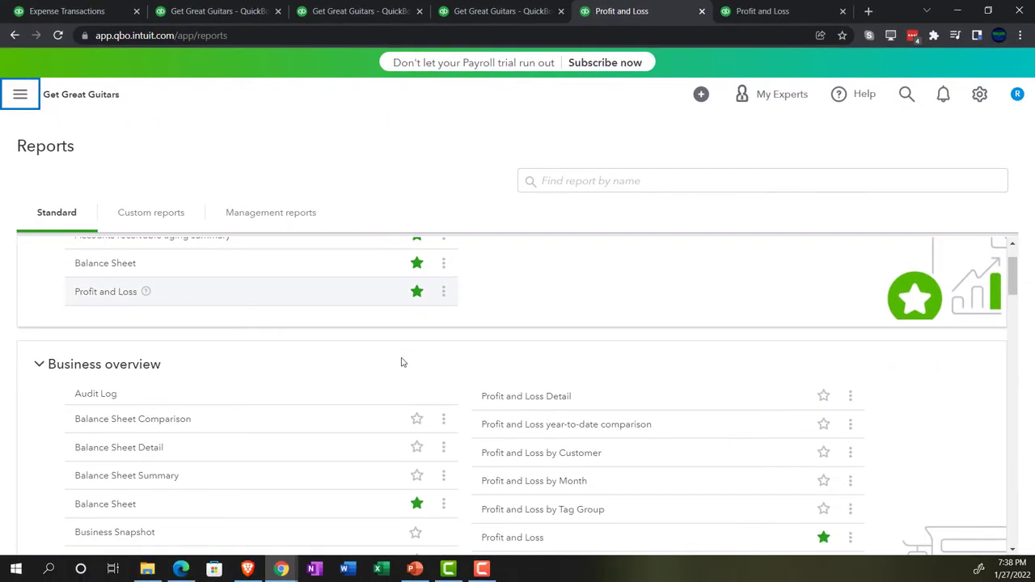
scroll(400, 362, down, 6)
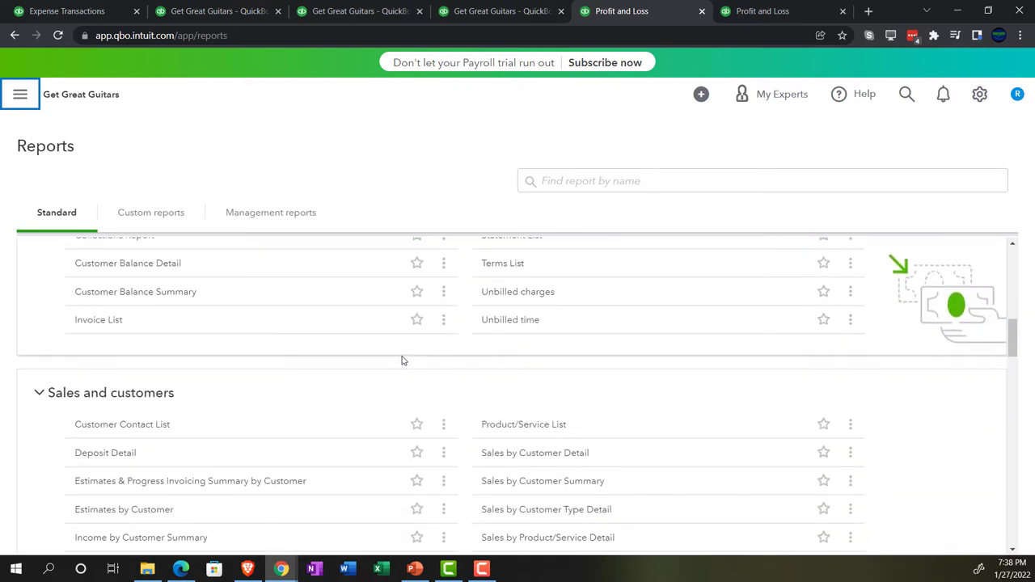
scroll(402, 360, down, 5)
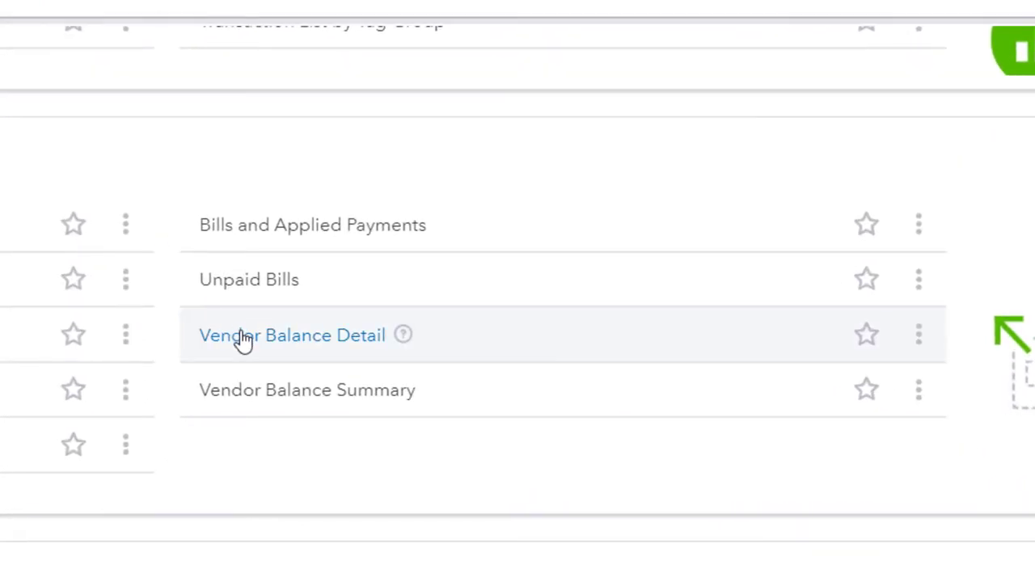
click(247, 341)
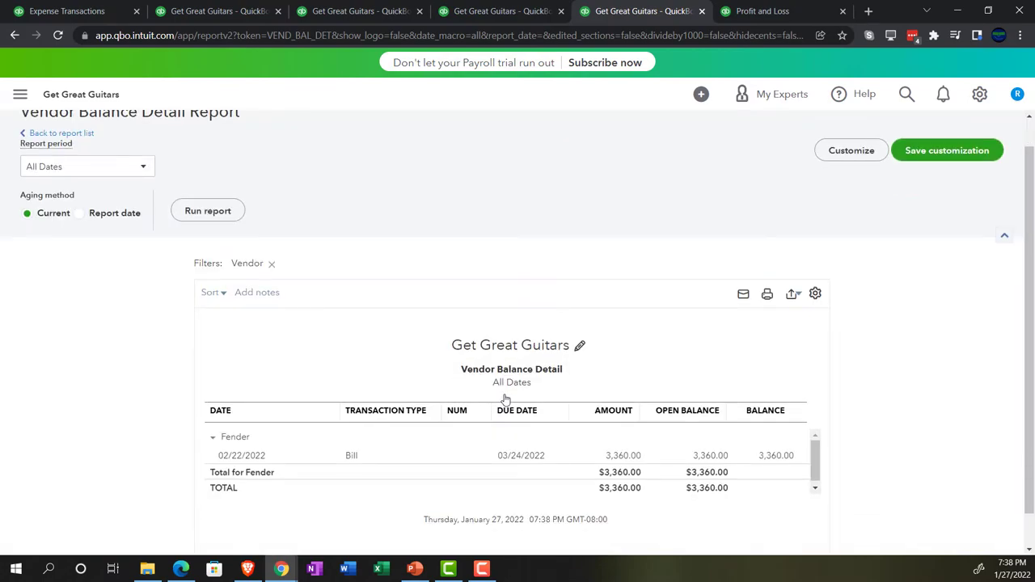
Run the Vendor Balance Detail report for a custom period as of 12/31/2022.
scroll(155, 388, up, 1)
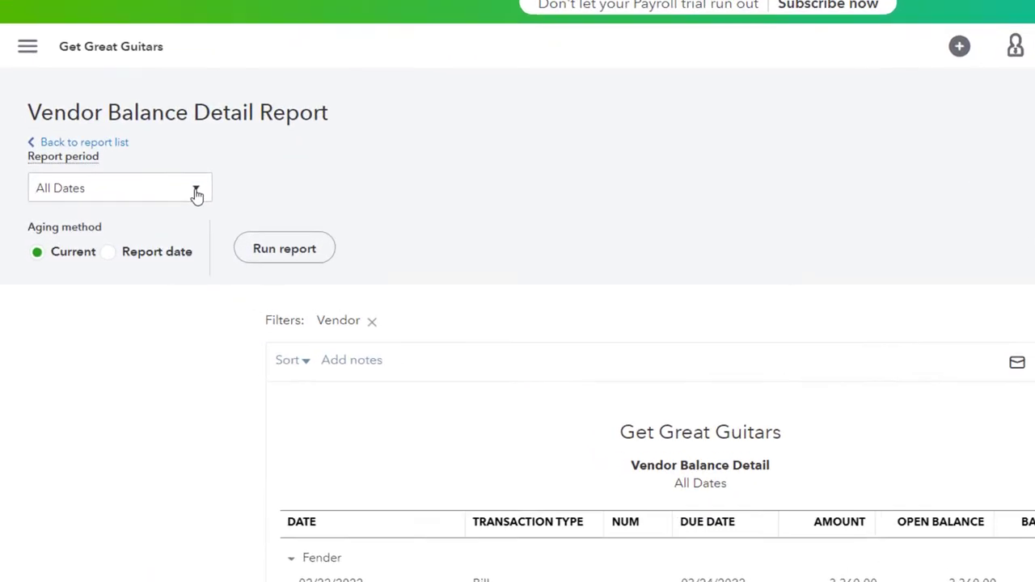
click(201, 191)
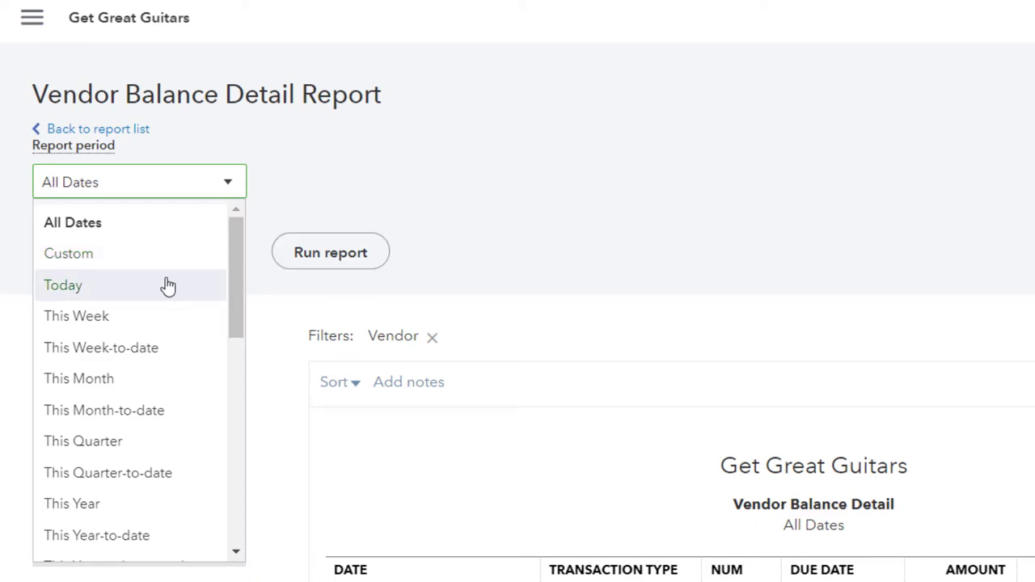
click(154, 257)
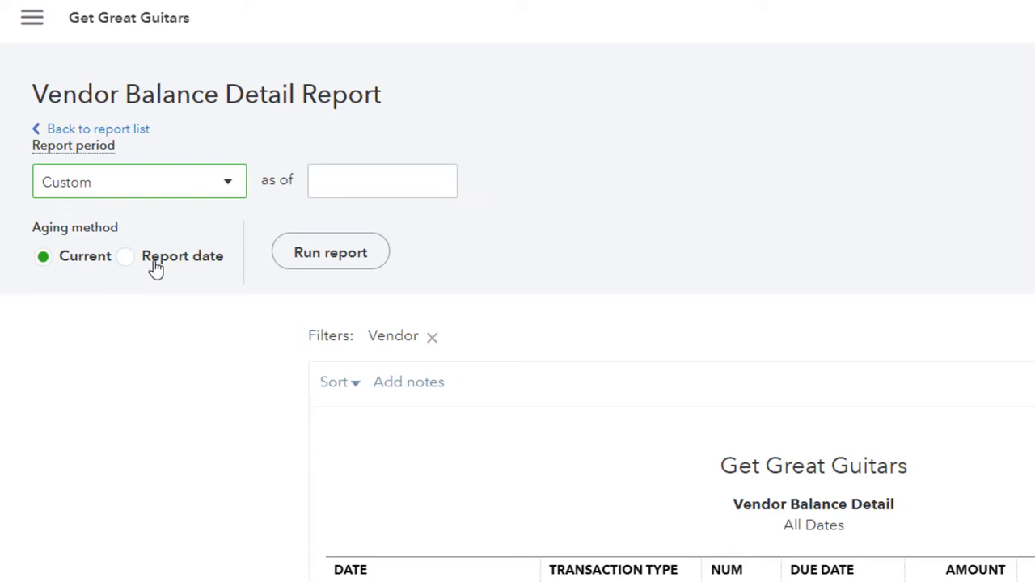
click(353, 183)
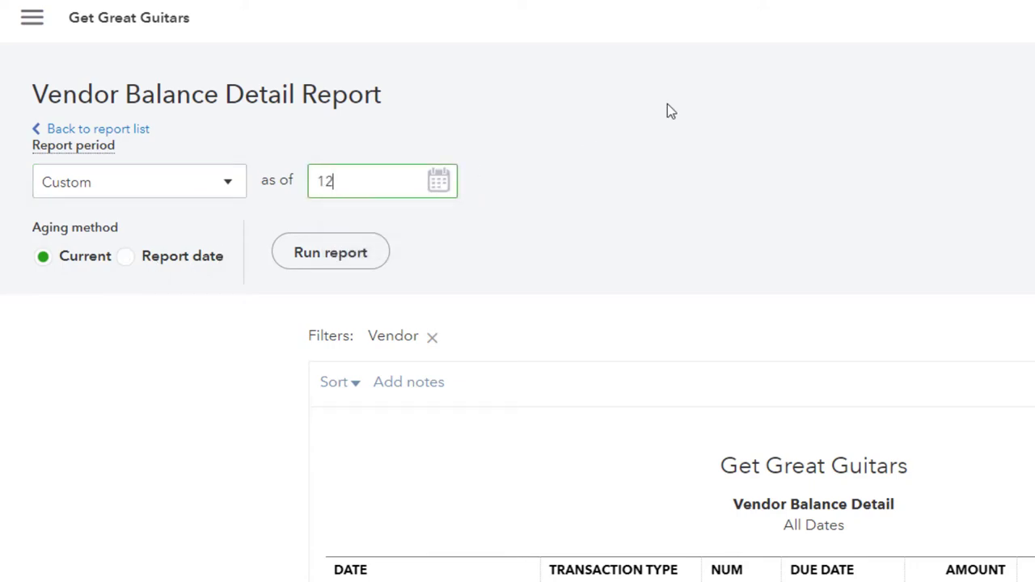
text(12/31/2022)
key(Tab)
click(324, 256)
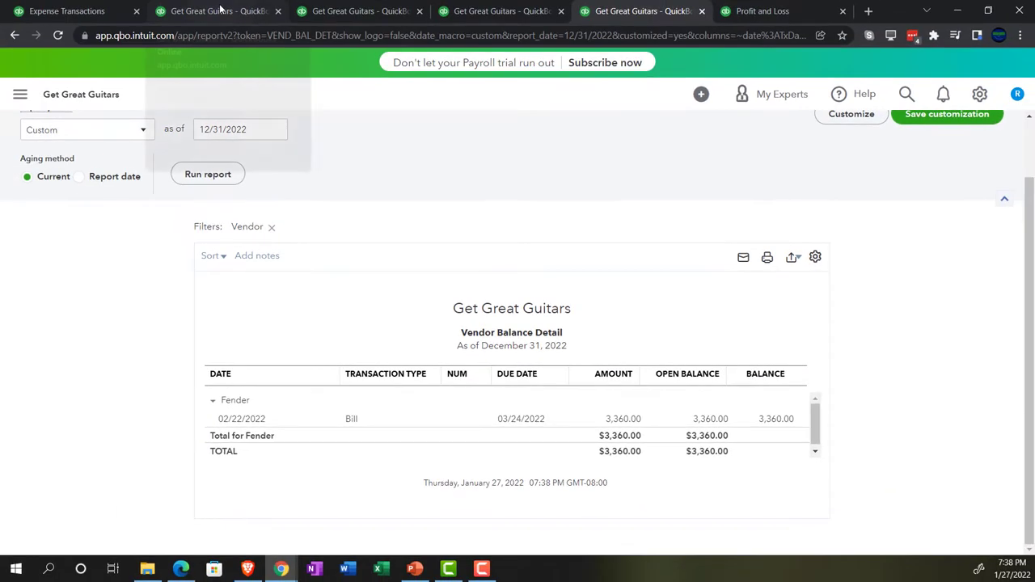
Return to the balance sheet and compare its Accounts Payable line with the vendor balance total.
key(ctrl+Page_Up)
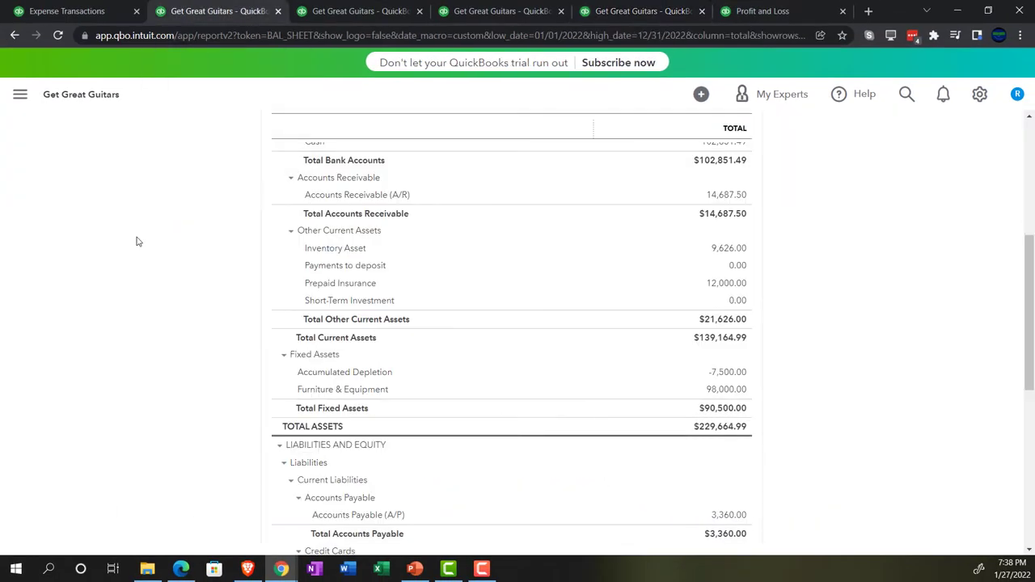
key(ctrl+plus)
key(ctrl+plus)
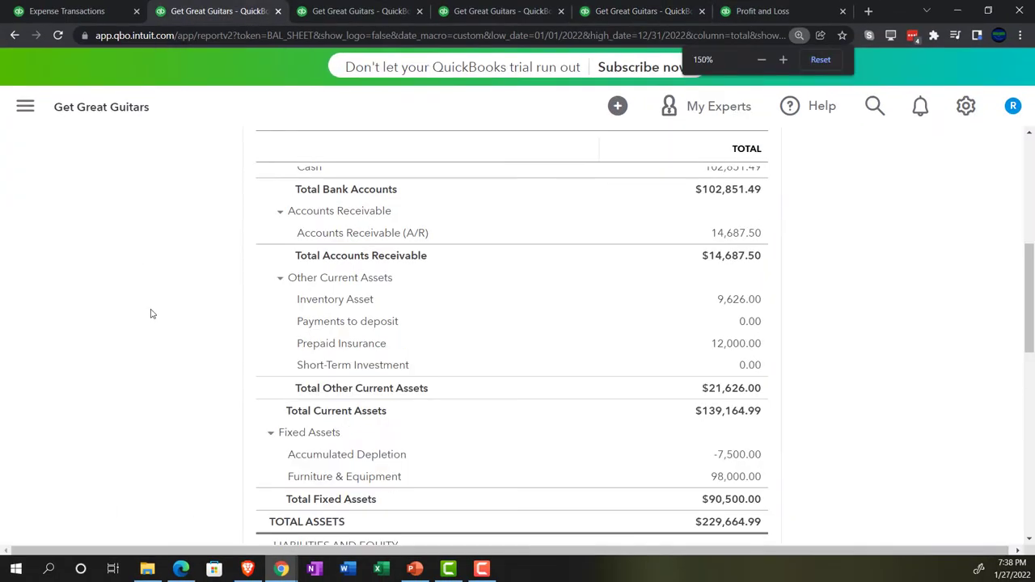
scroll(151, 313, down, 5)
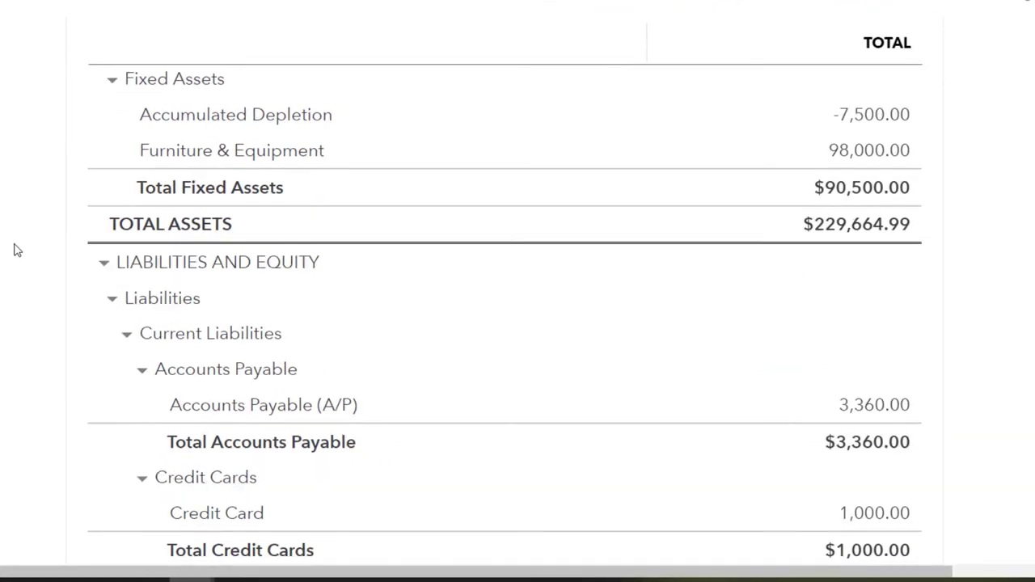
scroll(14, 250, down, 1)
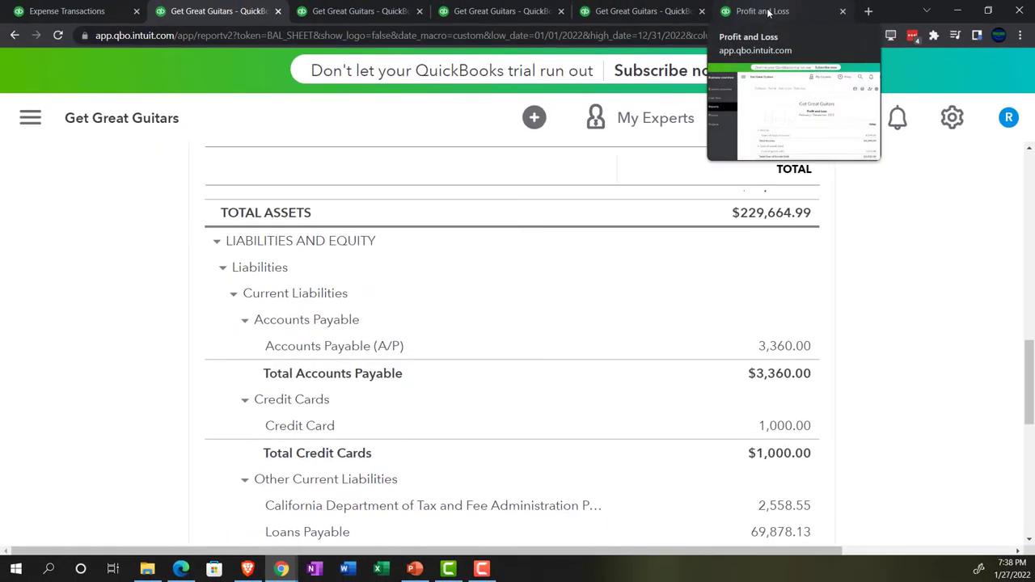
In the remaining Profit and Loss browser tab, search the reports for "inven" and open Inventory Valuation Summary.
click(768, 12)
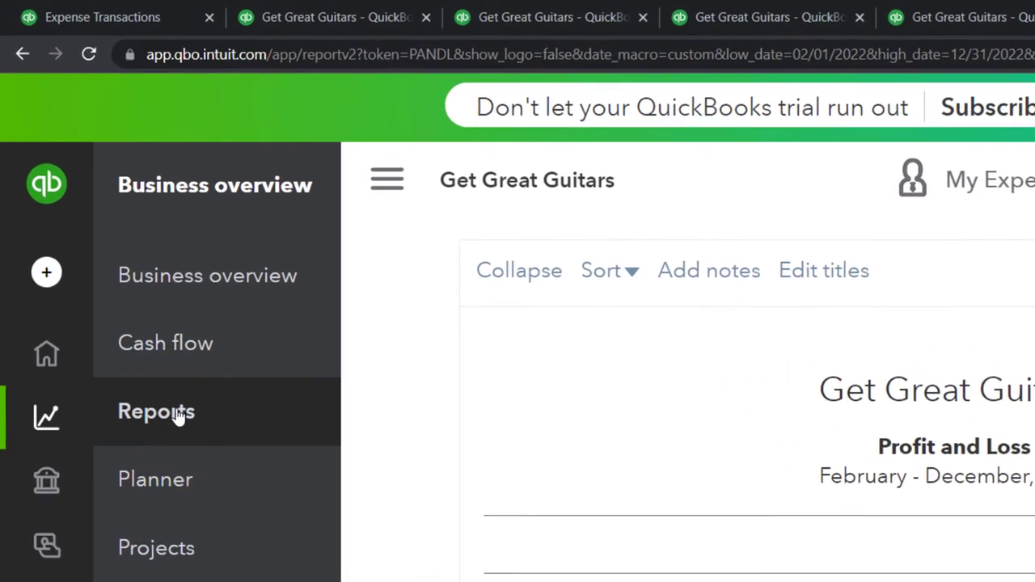
click(180, 422)
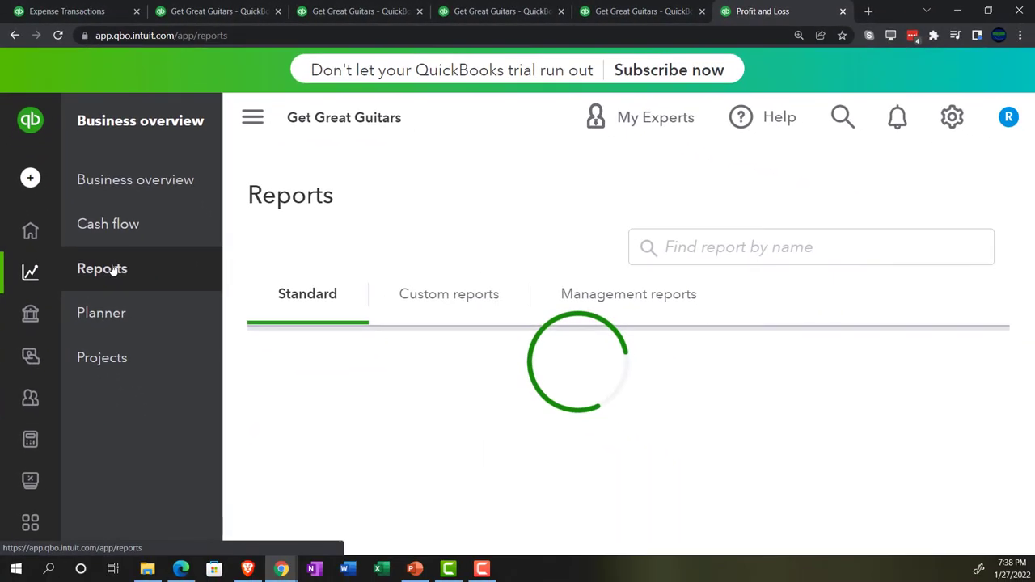
click(251, 121)
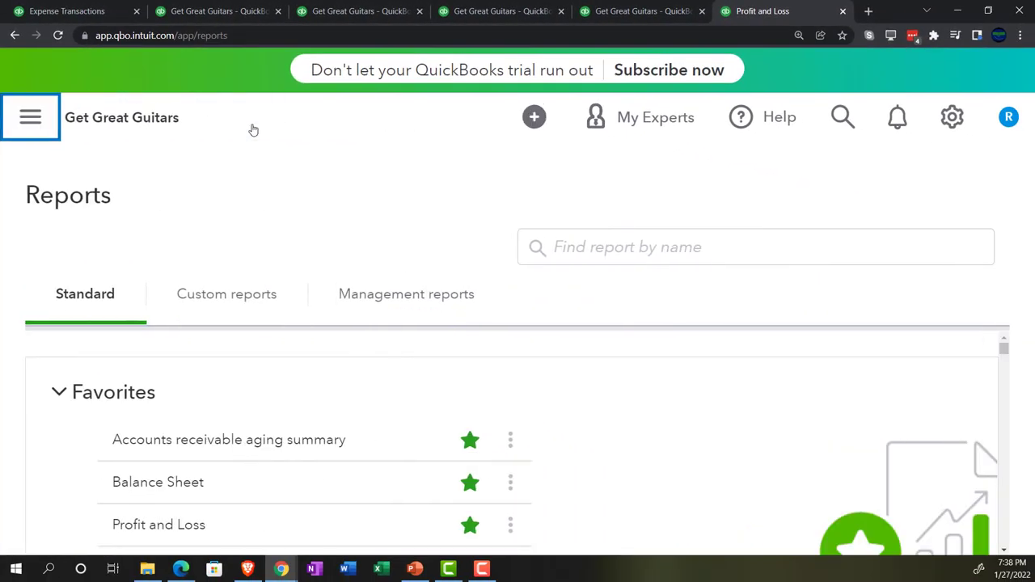
click(615, 244)
text(in)
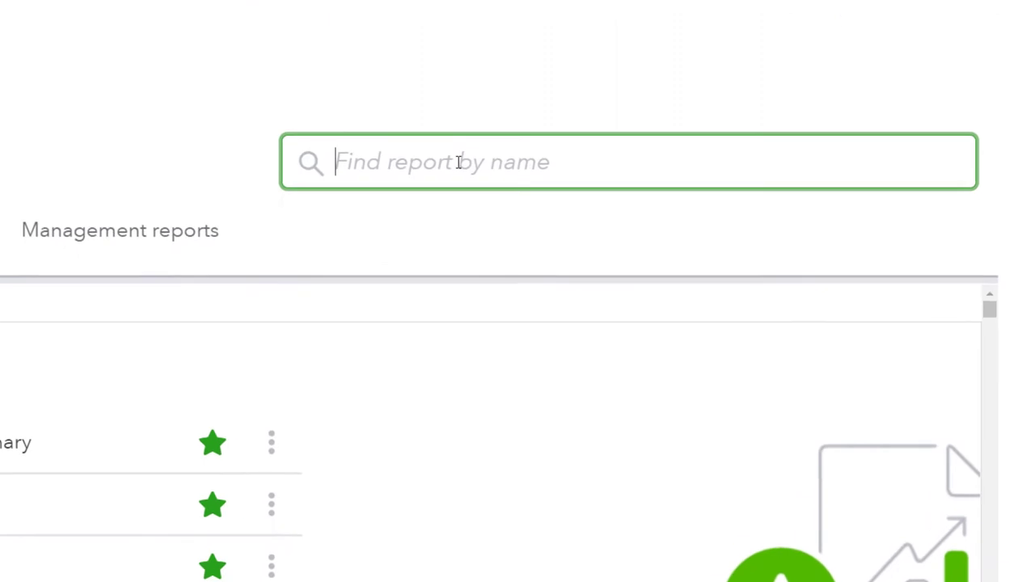
text(ven)
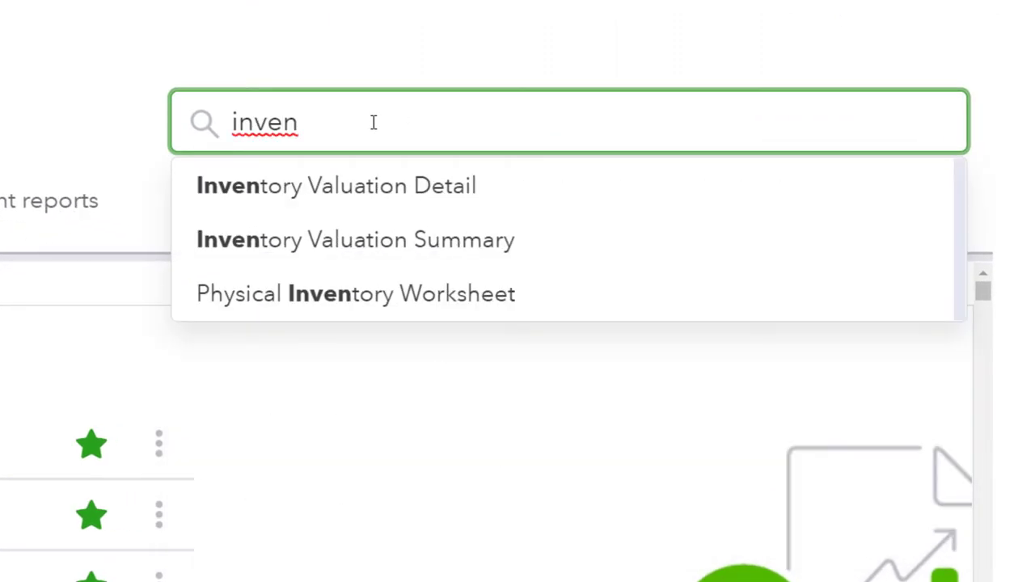
key(Down)
key(Down)
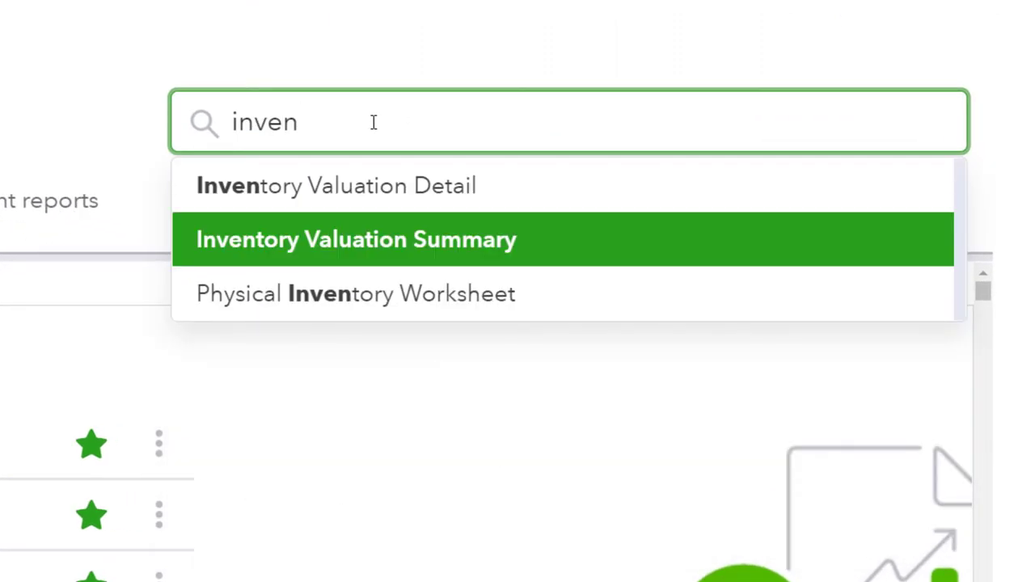
key(Return)
Rerun the Inventory Valuation Summary as of 12/31/2022 and examine the SQ item and total asset value.
scroll(614, 266, down, 3)
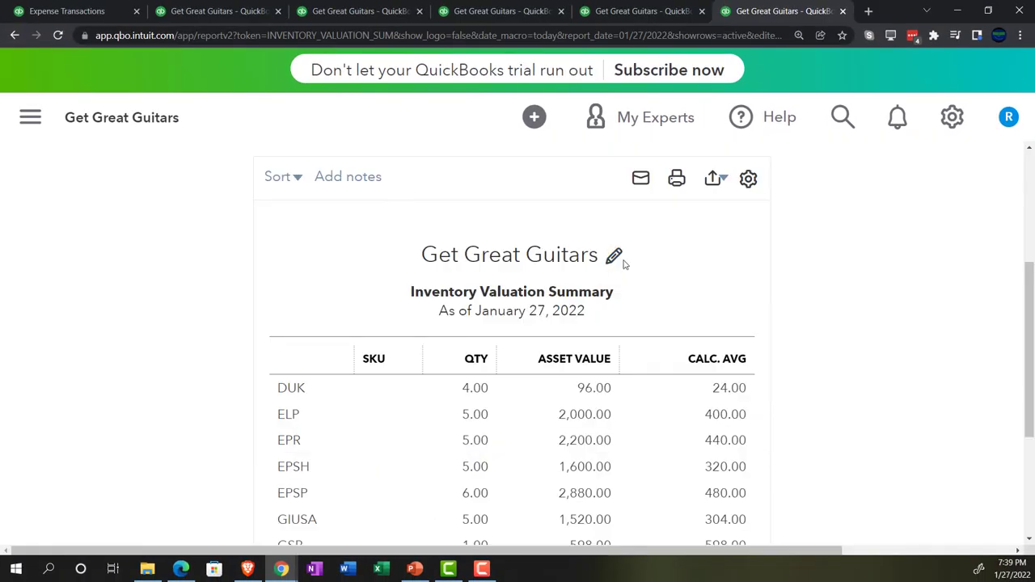
scroll(352, 319, up, 2)
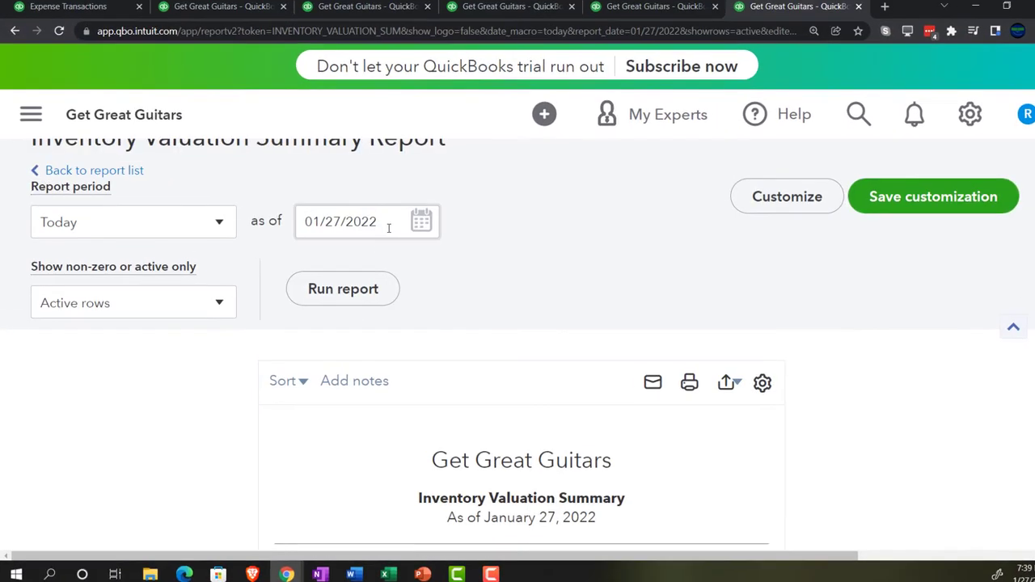
drag(390, 223, 284, 221)
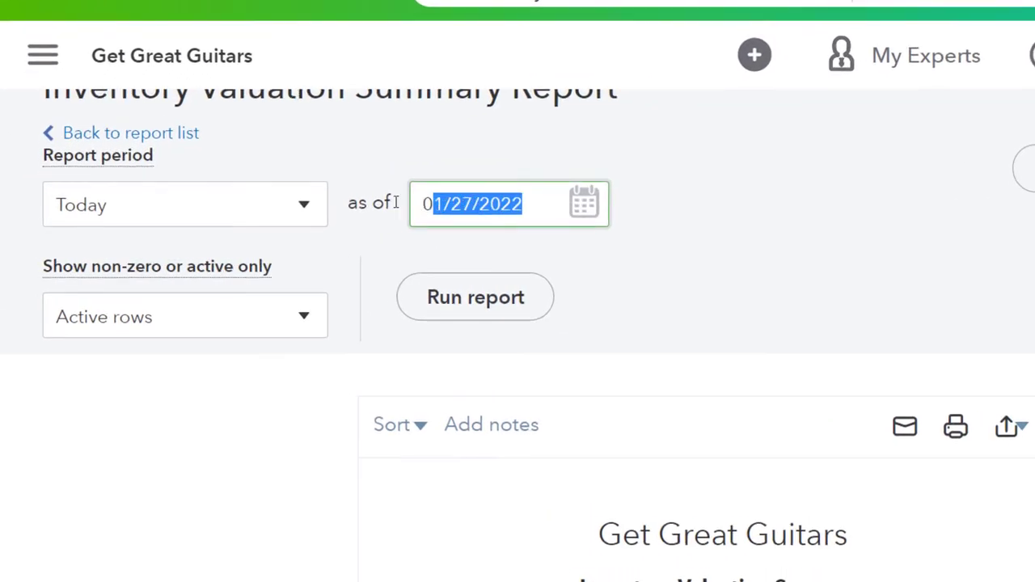
drag(396, 202, 308, 409)
text(123122)
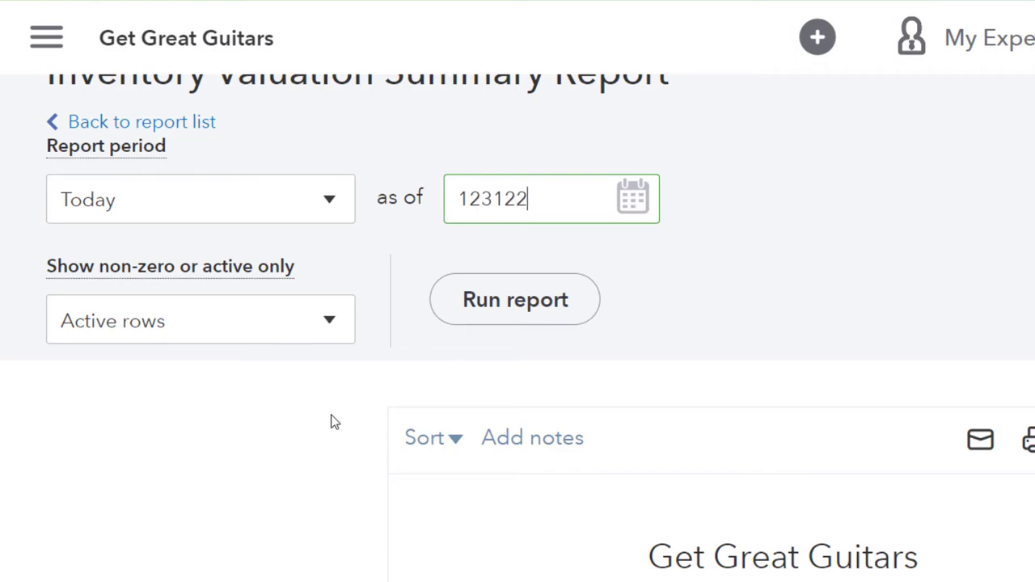
key(Tab)
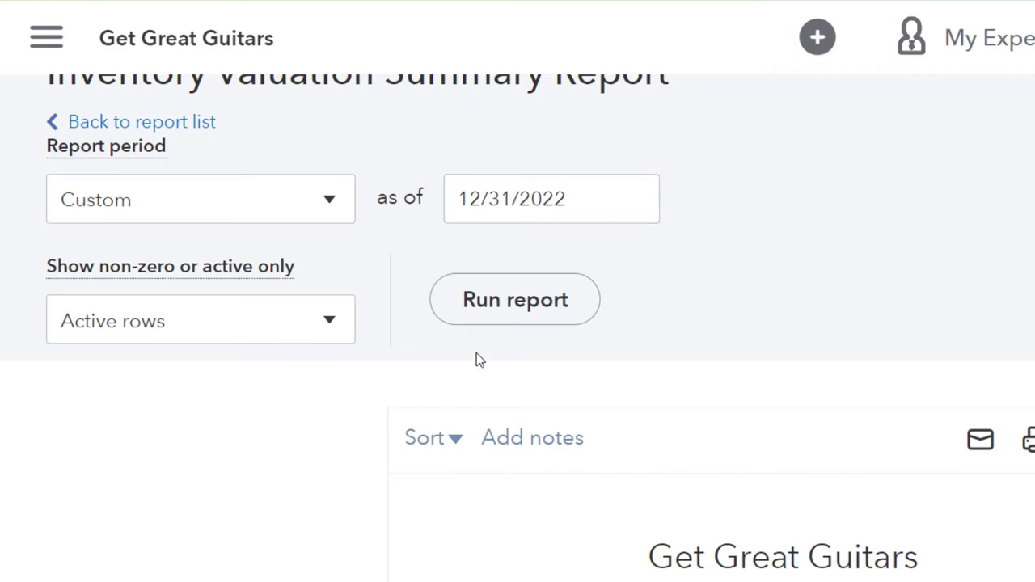
click(507, 304)
scroll(215, 386, down, 5)
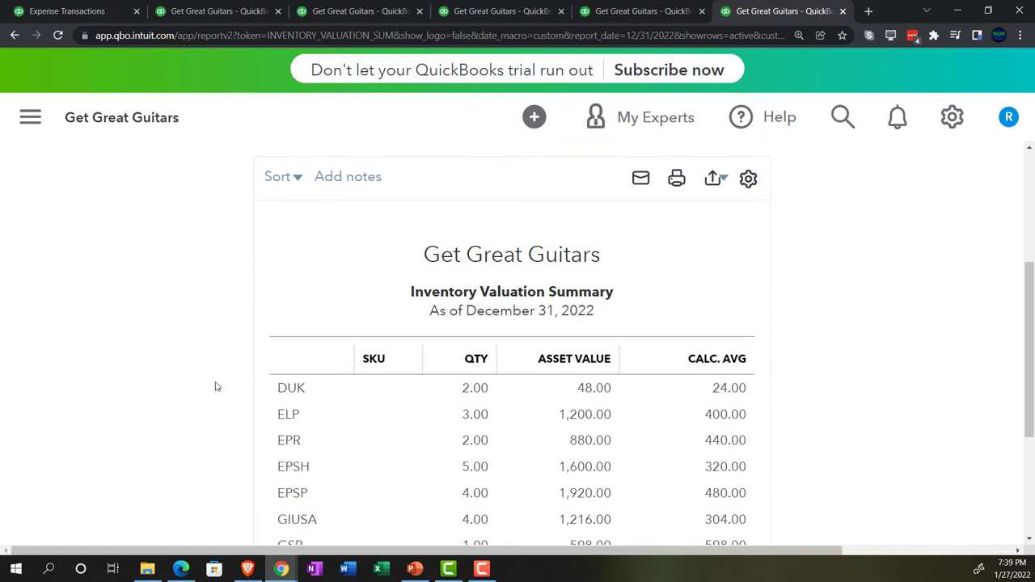
scroll(215, 387, down, 1)
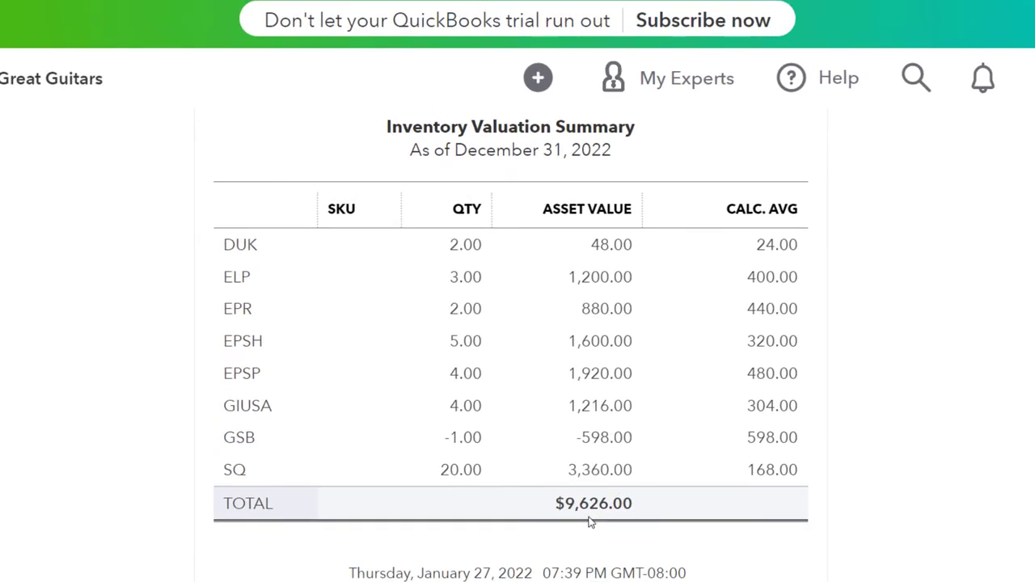
Return to the balance sheet and compare its Inventory Asset line with the inventory valuation total.
click(222, 12)
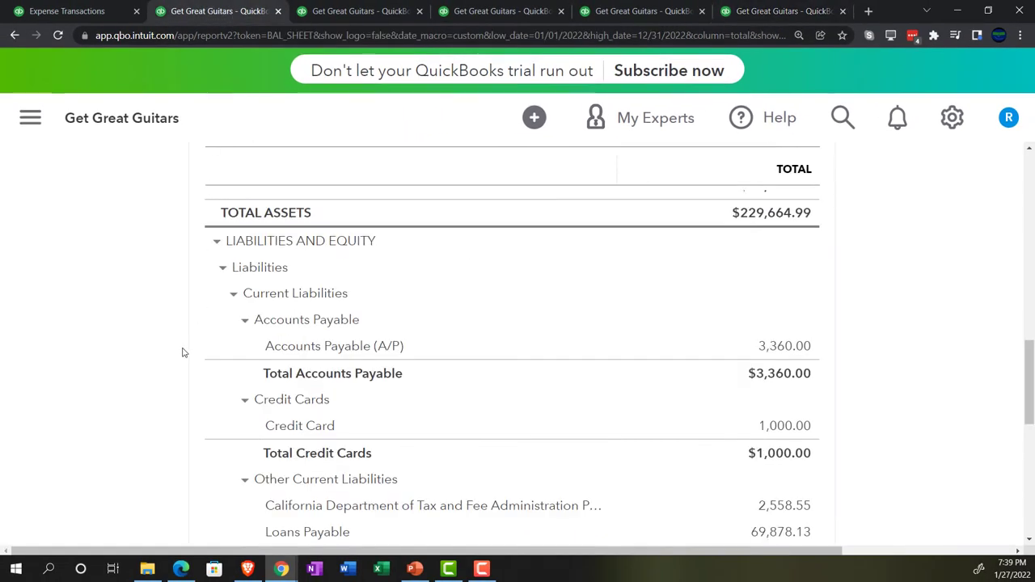
scroll(182, 354, up, 10)
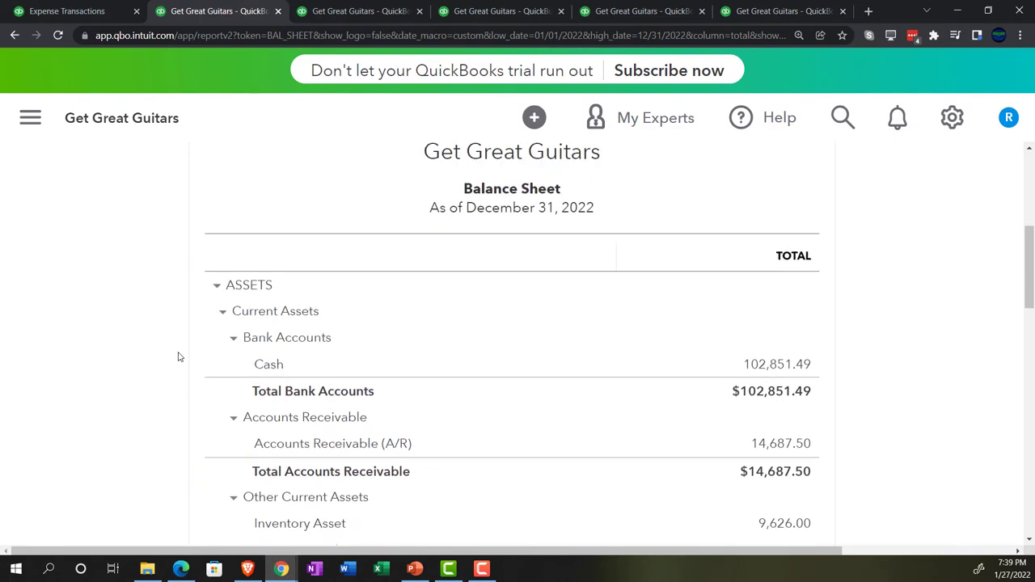
scroll(180, 356, down, 3)
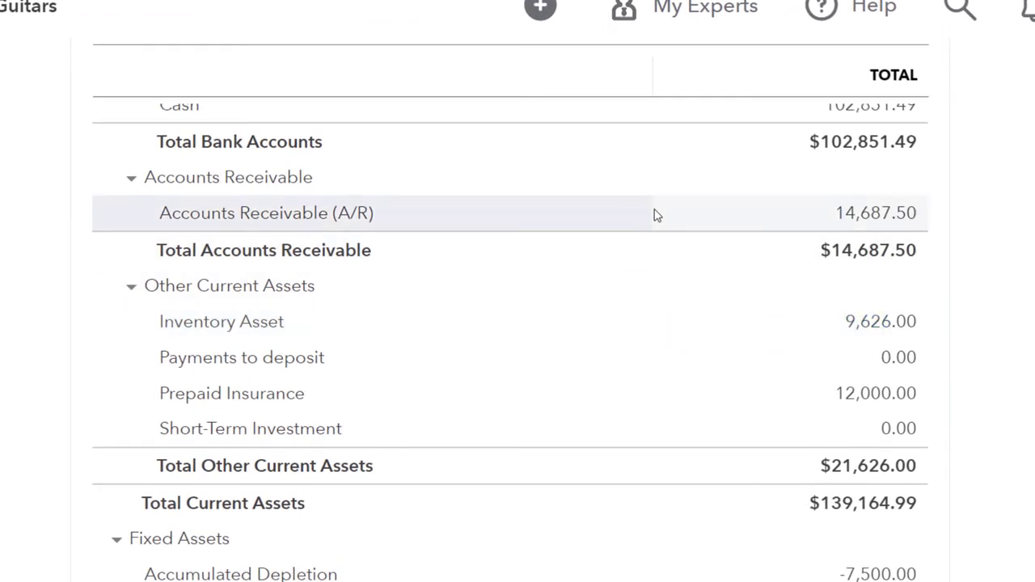
Switch to the Expense Transactions browser tab, open the vendor list and examine Fender's transaction list.
click(97, 12)
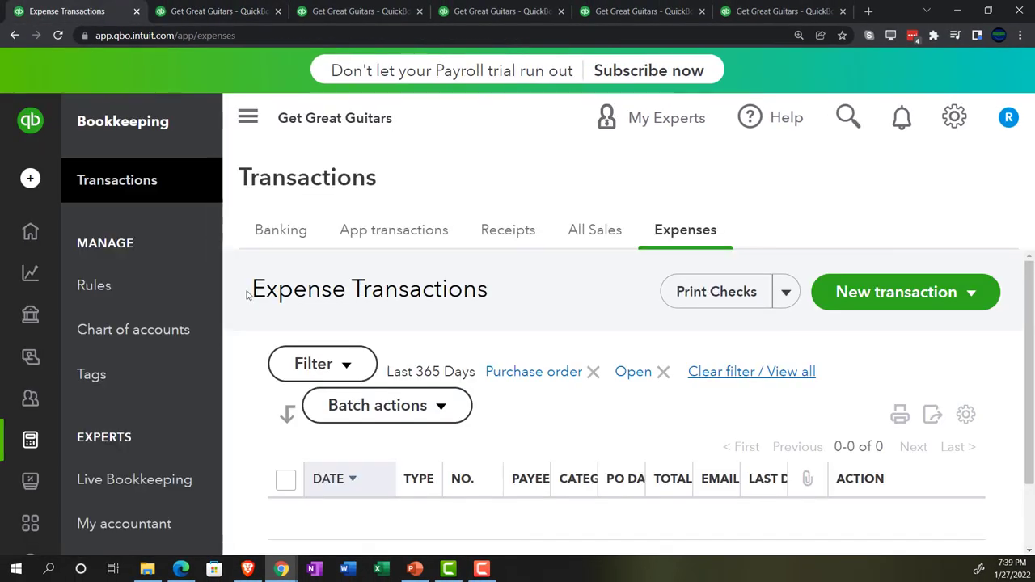
key(ctrl+minus)
key(ctrl+minus)
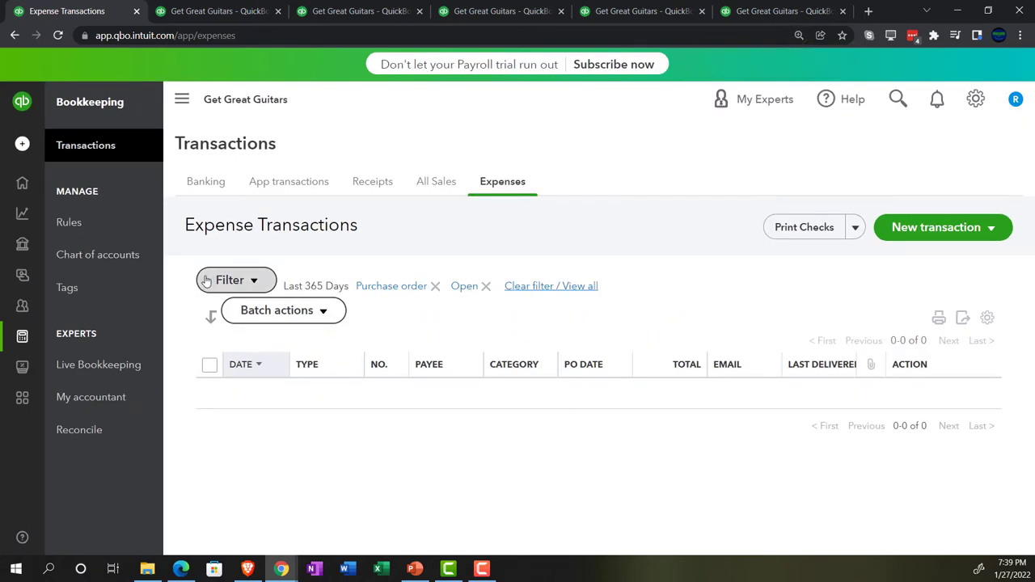
mouse_move(35, 312)
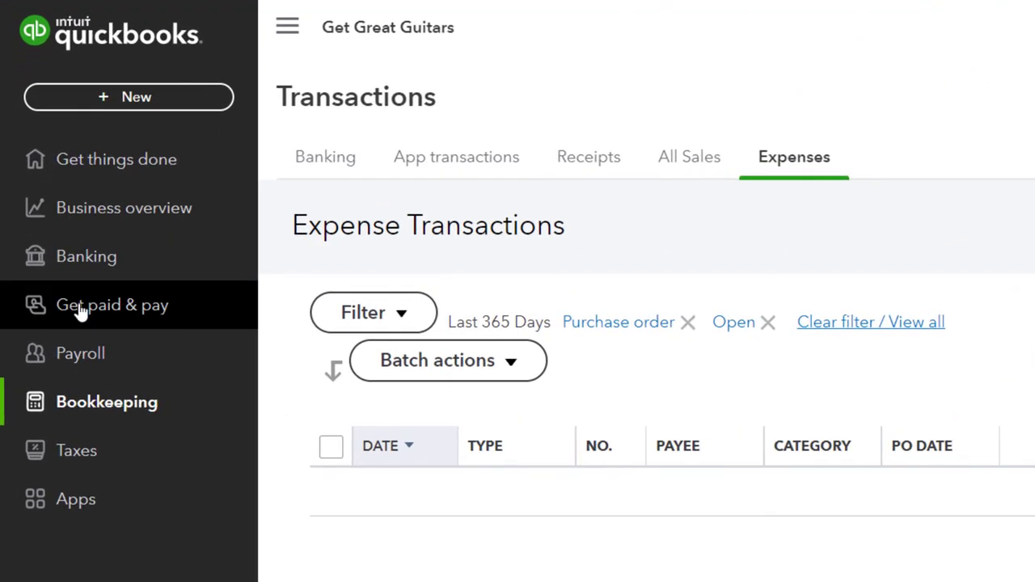
click(80, 311)
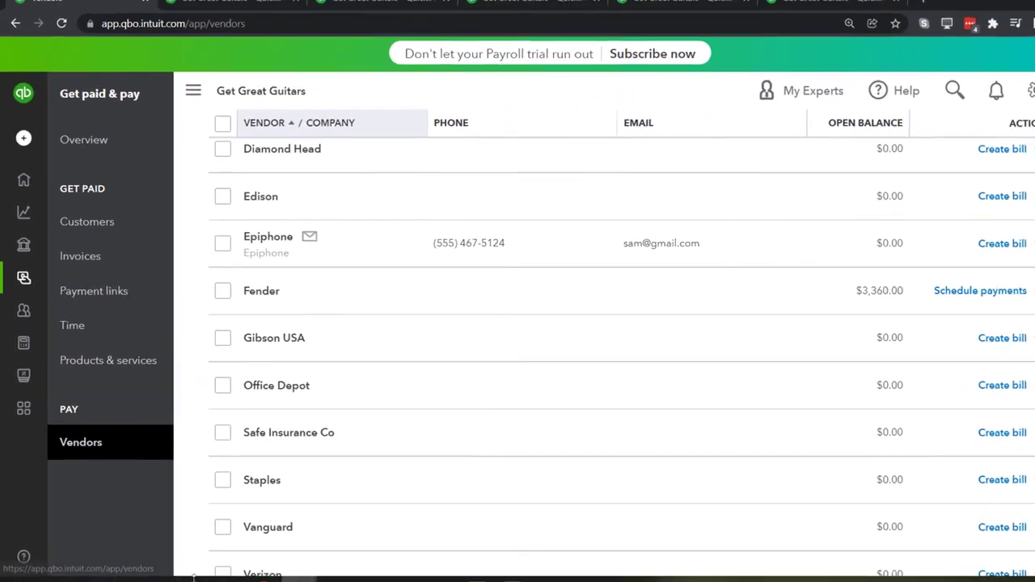
click(181, 569)
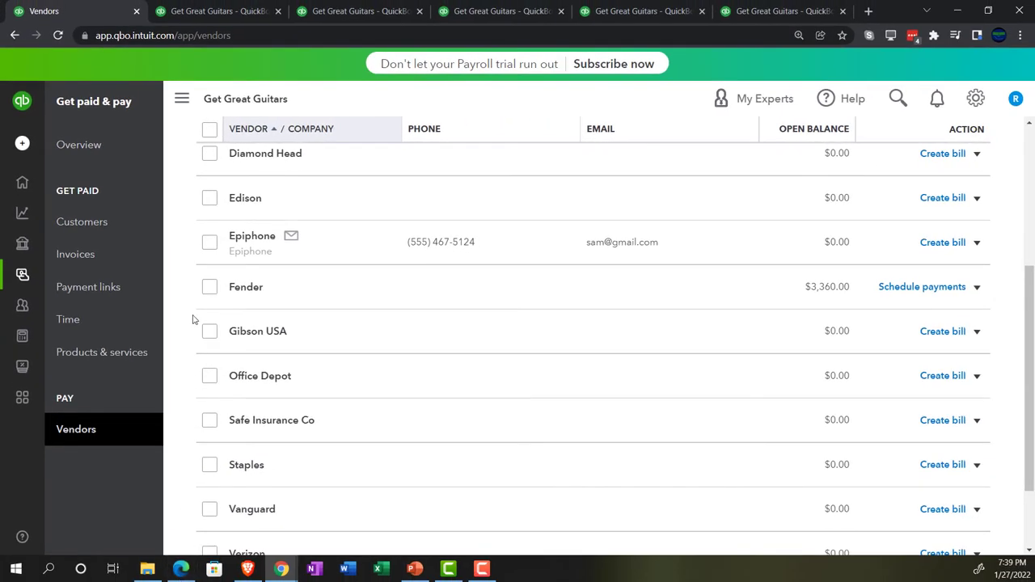
click(182, 99)
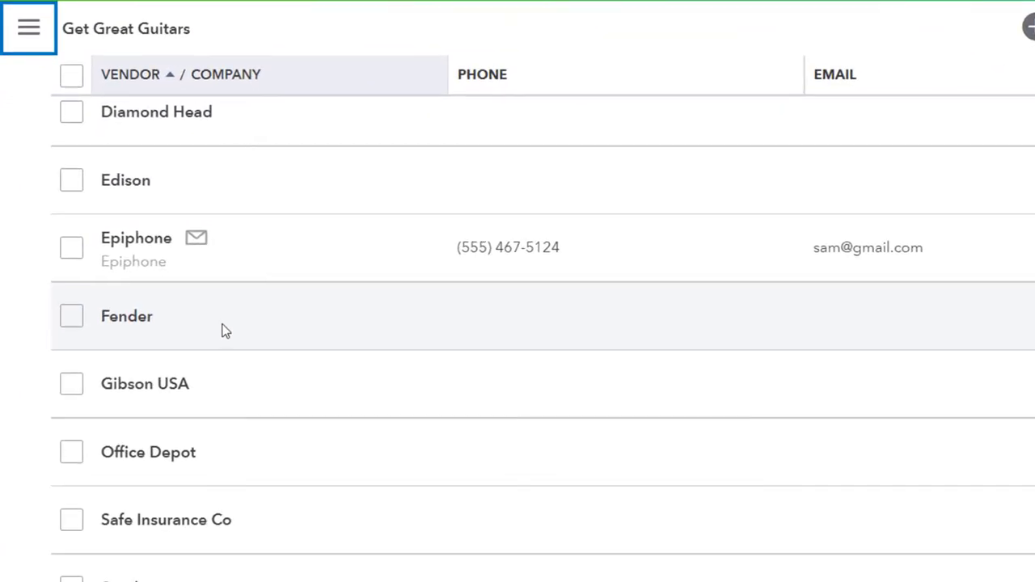
click(224, 327)
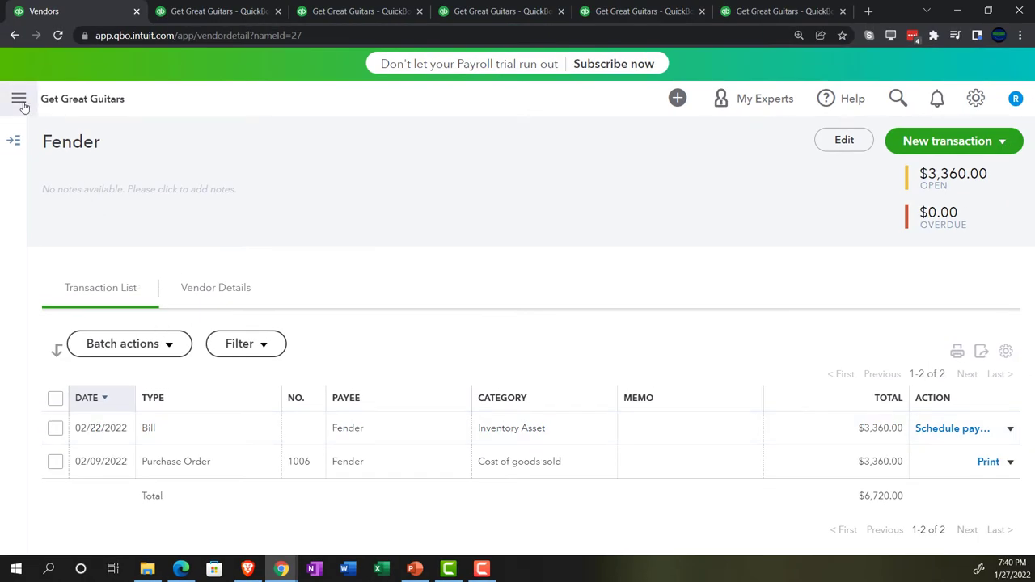
Return to the bookkeeping expense transactions and briefly view the sample company's Expenses page in Microsoft Edge for comparison.
click(18, 100)
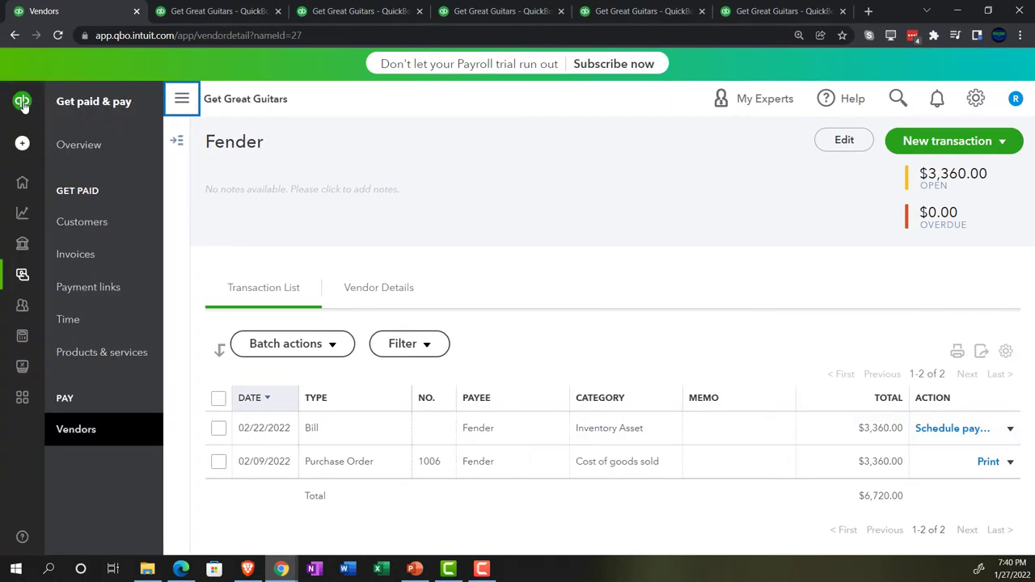
mouse_move(42, 235)
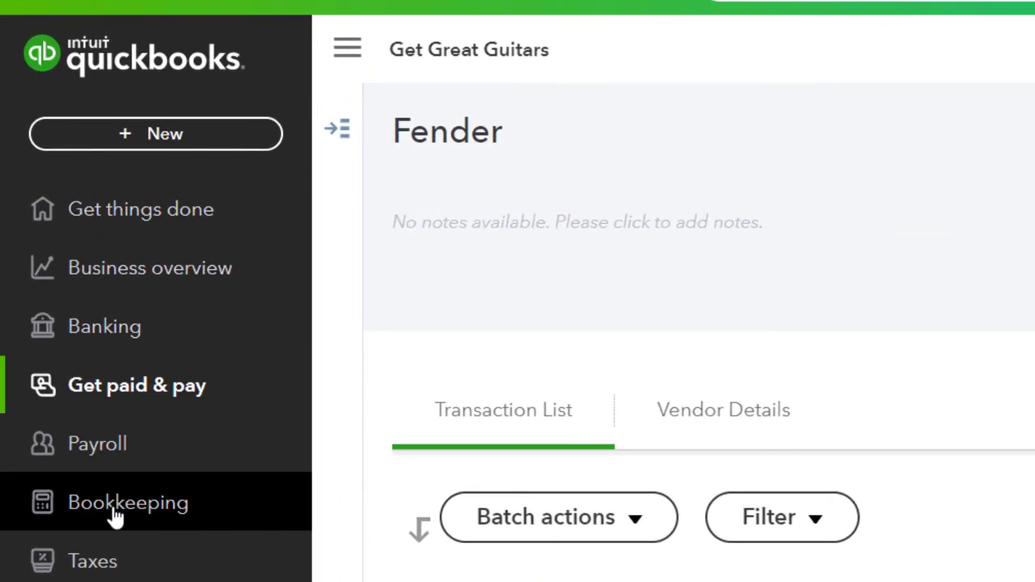
click(58, 339)
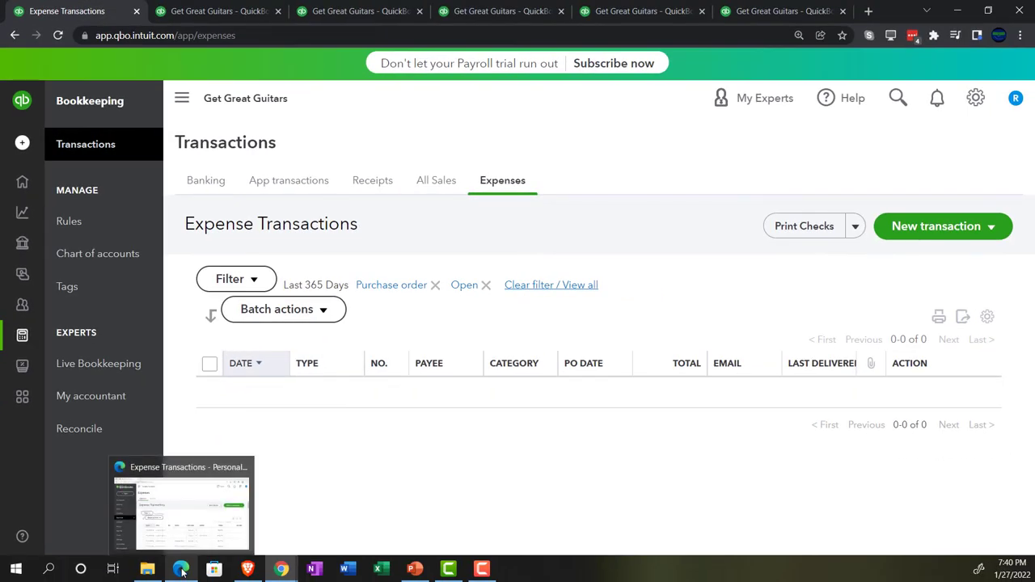
click(181, 570)
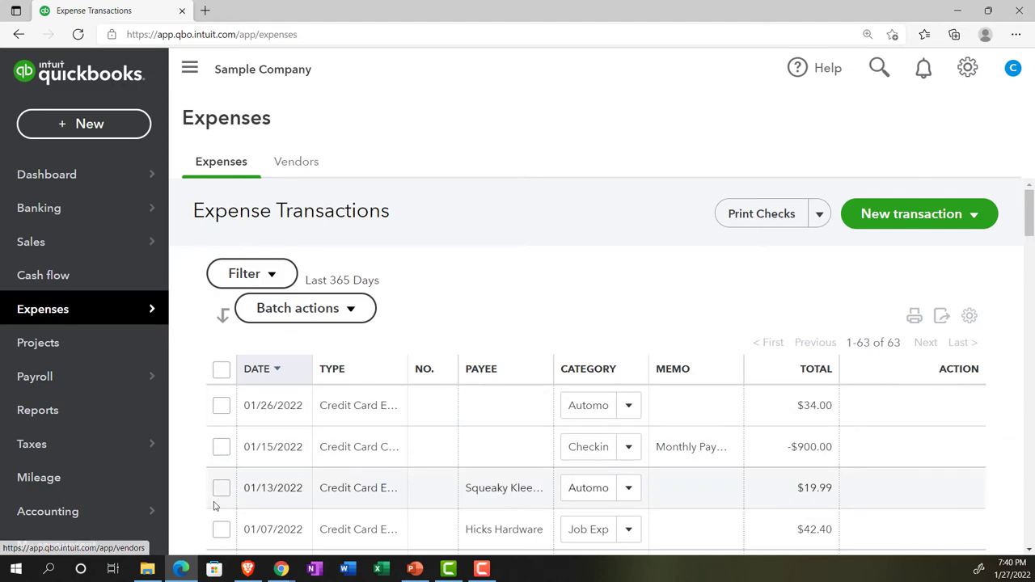
click(181, 570)
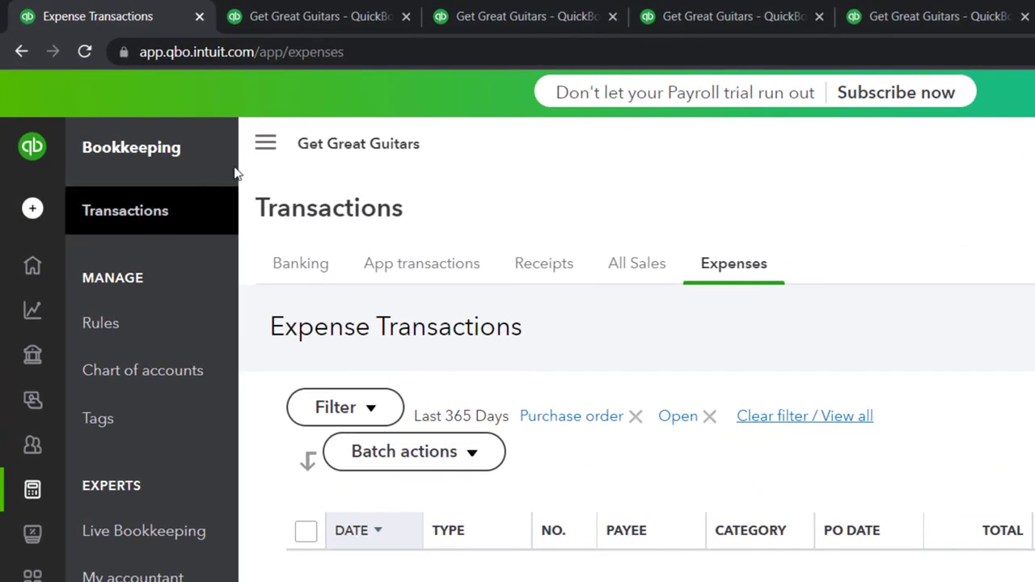
Filter the expense transactions to purchase orders of all statuses and review the list.
click(265, 144)
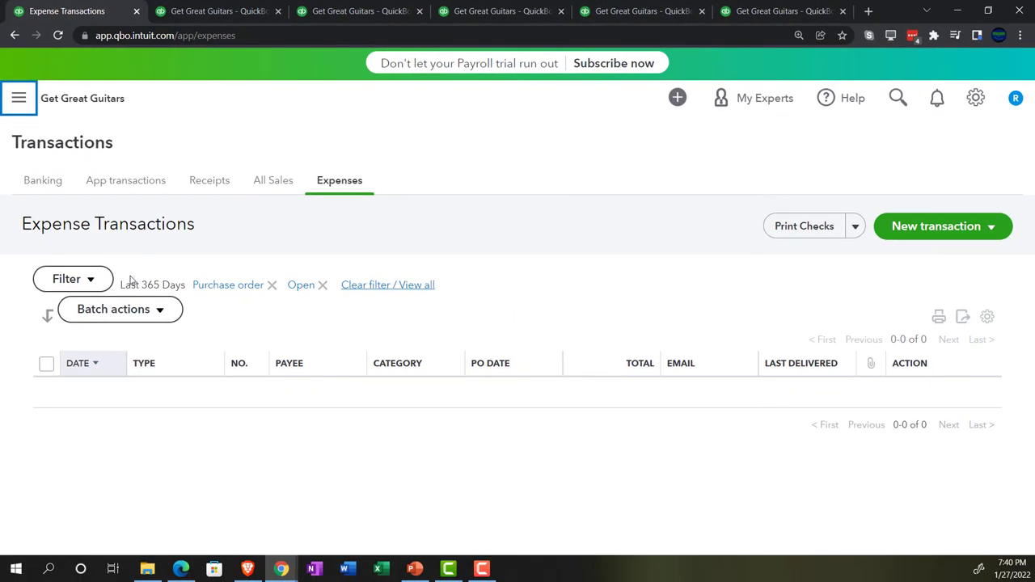
click(101, 279)
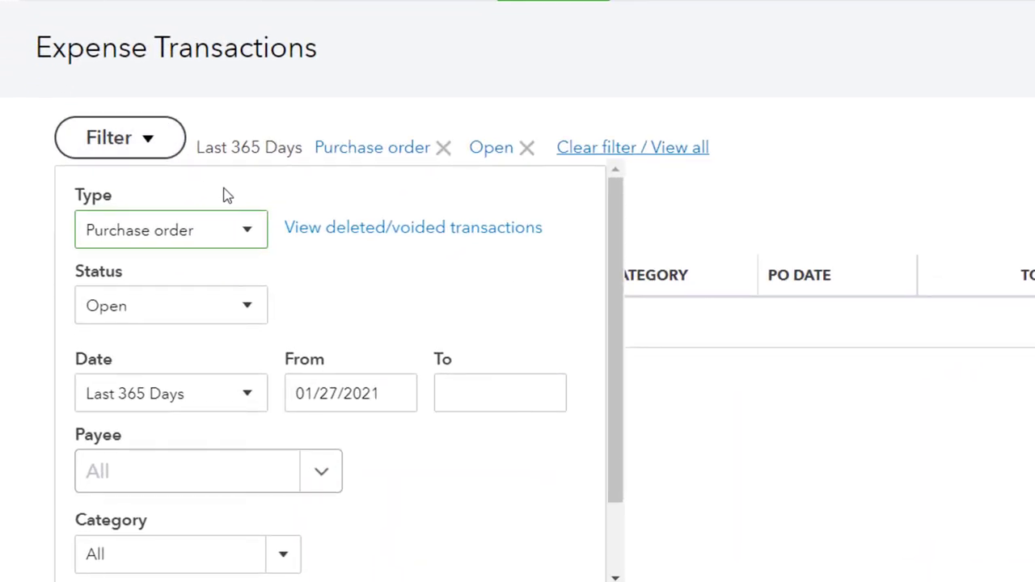
click(251, 309)
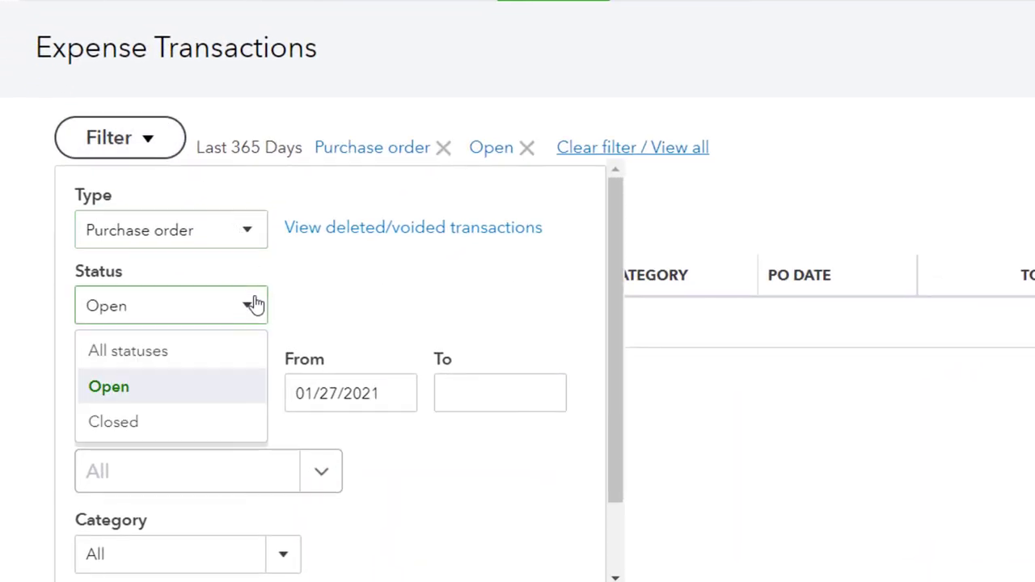
click(233, 349)
scroll(345, 363, down, 2)
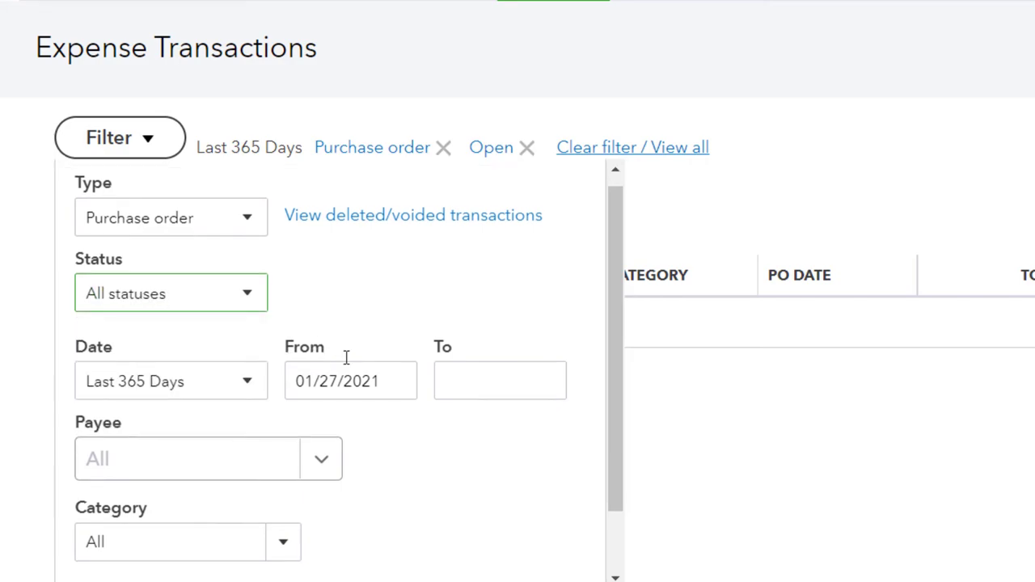
click(521, 544)
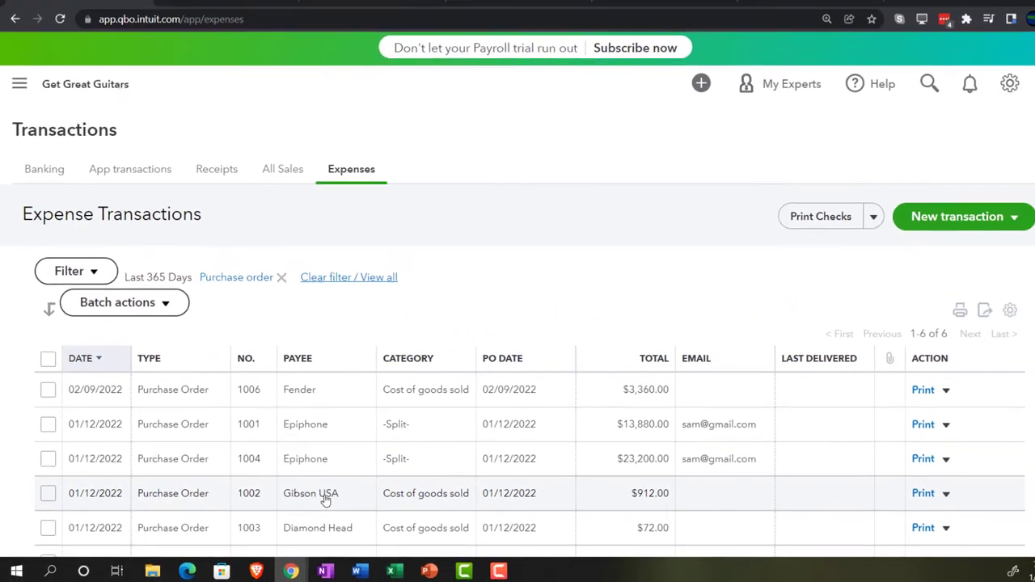
scroll(312, 494, down, 3)
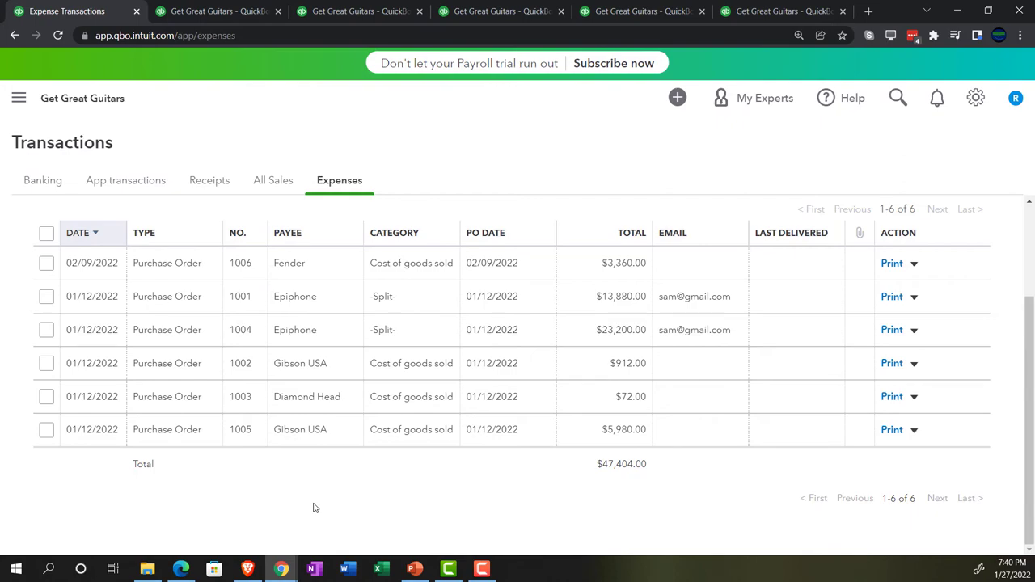
scroll(315, 485, up, 3)
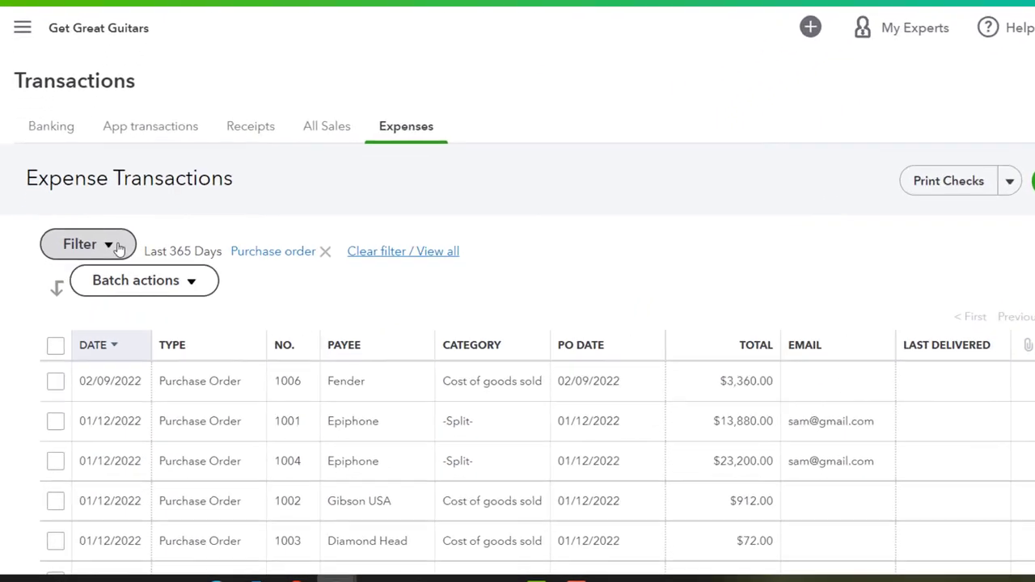
Set the purchase order filter's status to Open and apply it.
click(118, 249)
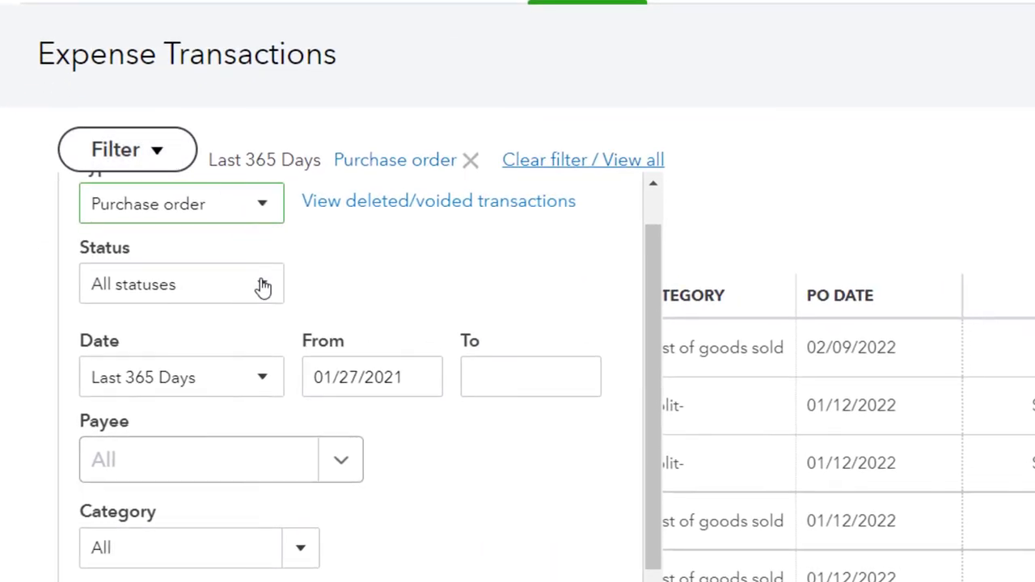
click(184, 338)
click(212, 372)
scroll(492, 536, down, 1)
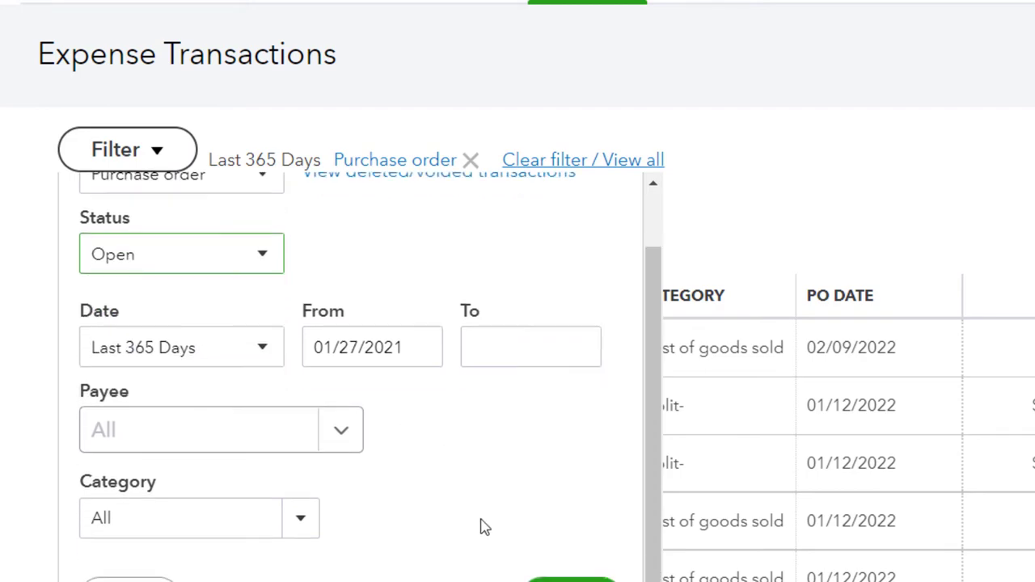
click(491, 561)
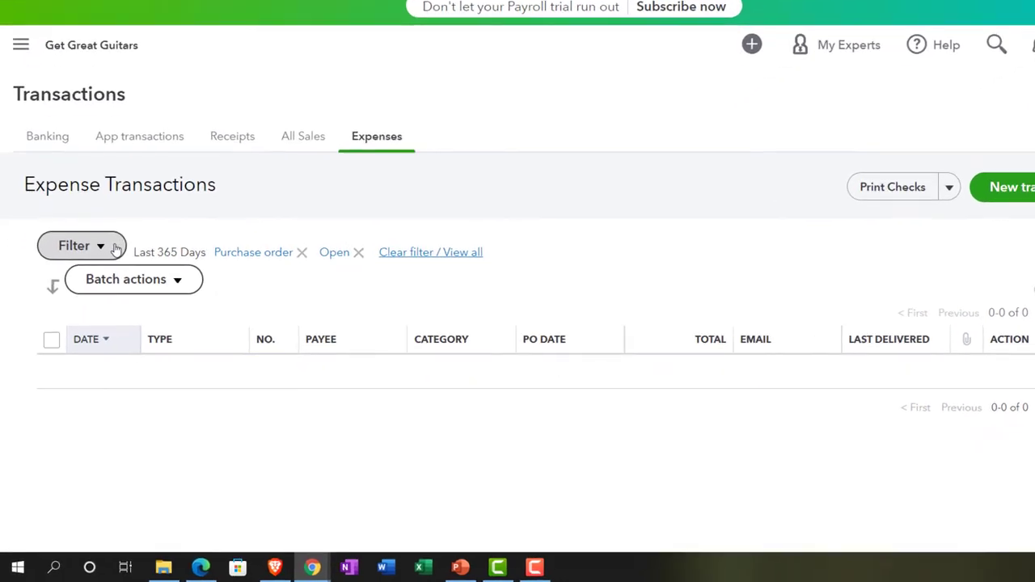
Filter the expense transactions by type Bill with all statuses.
click(102, 280)
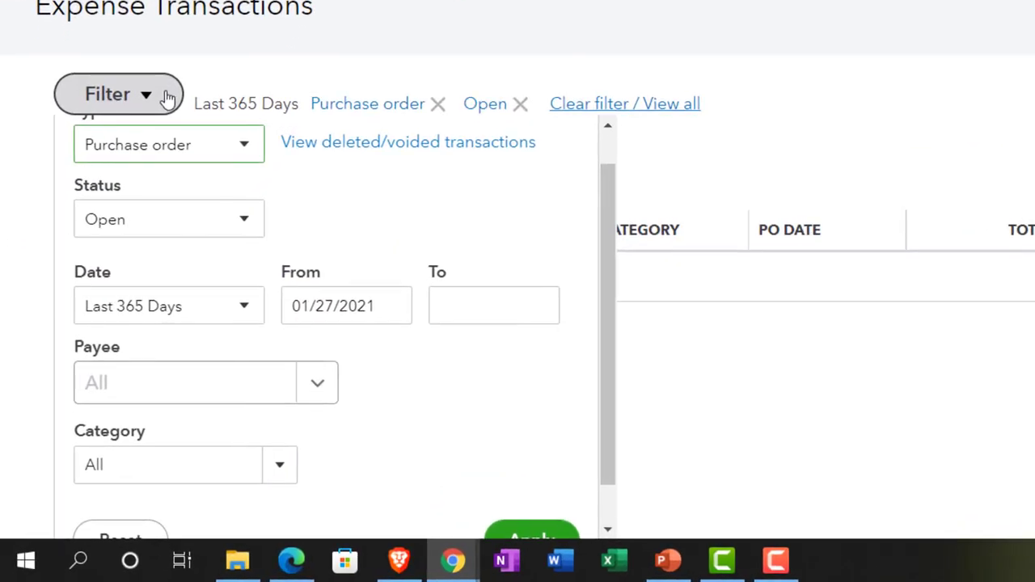
click(241, 147)
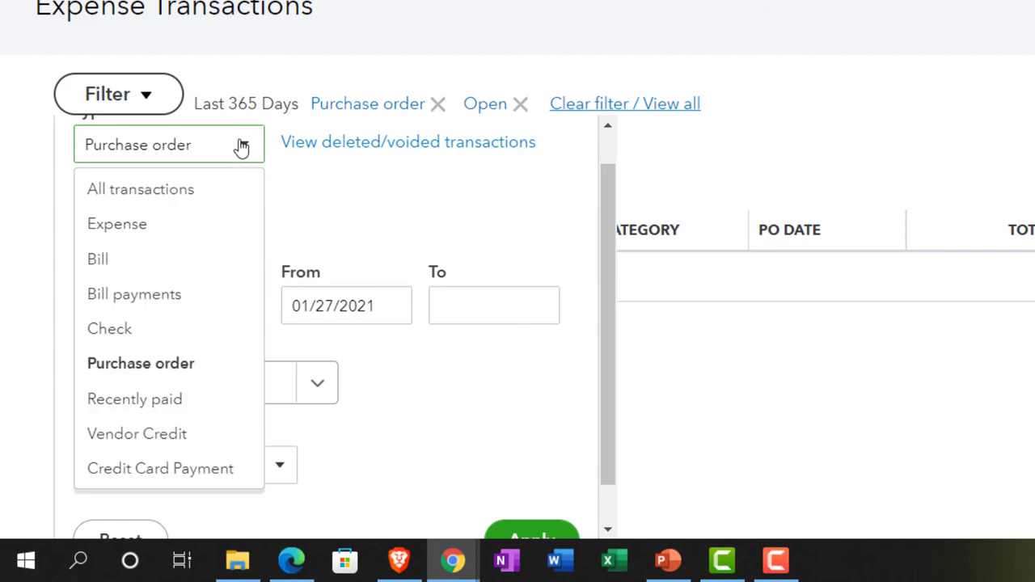
click(181, 259)
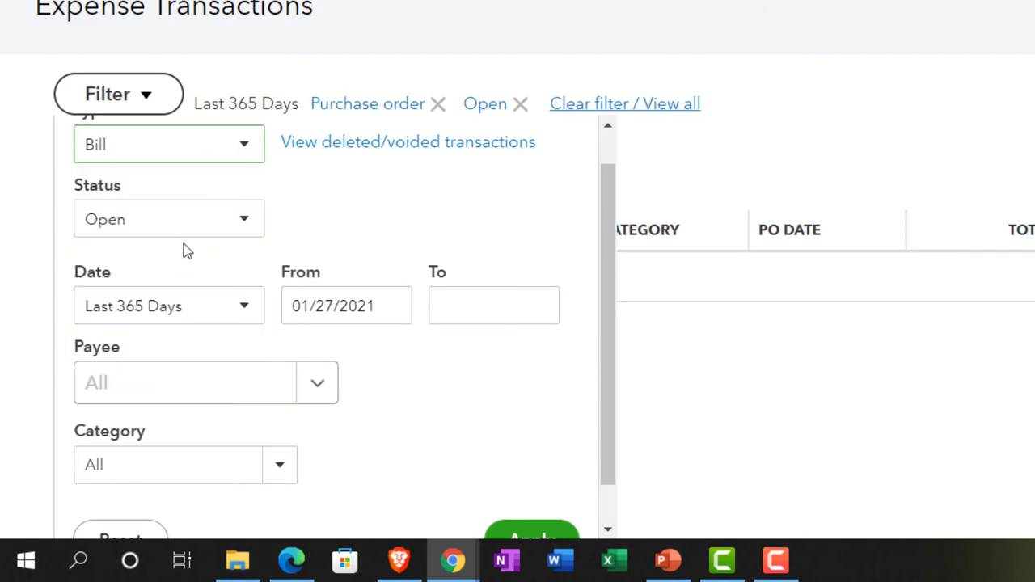
click(185, 225)
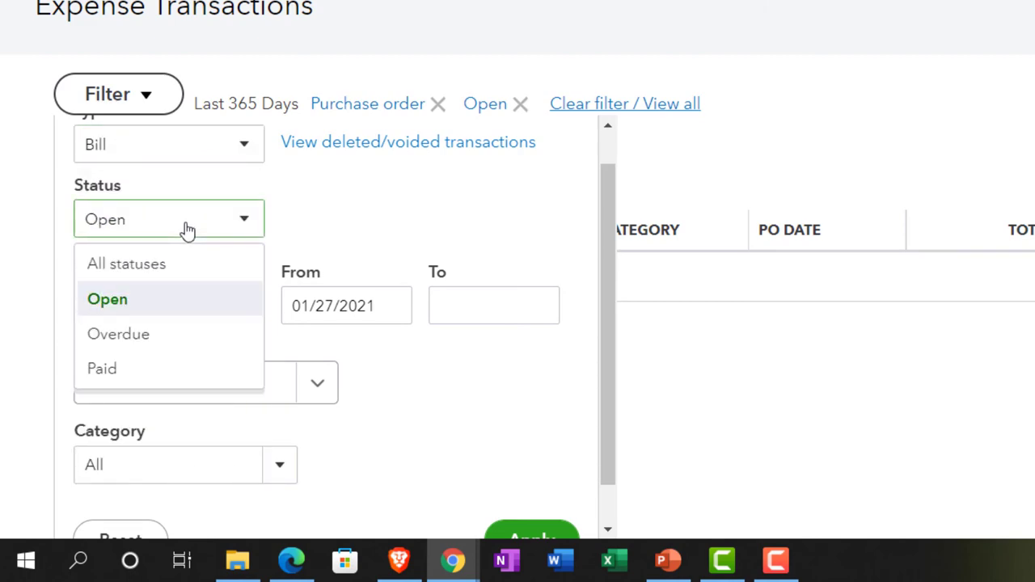
click(179, 268)
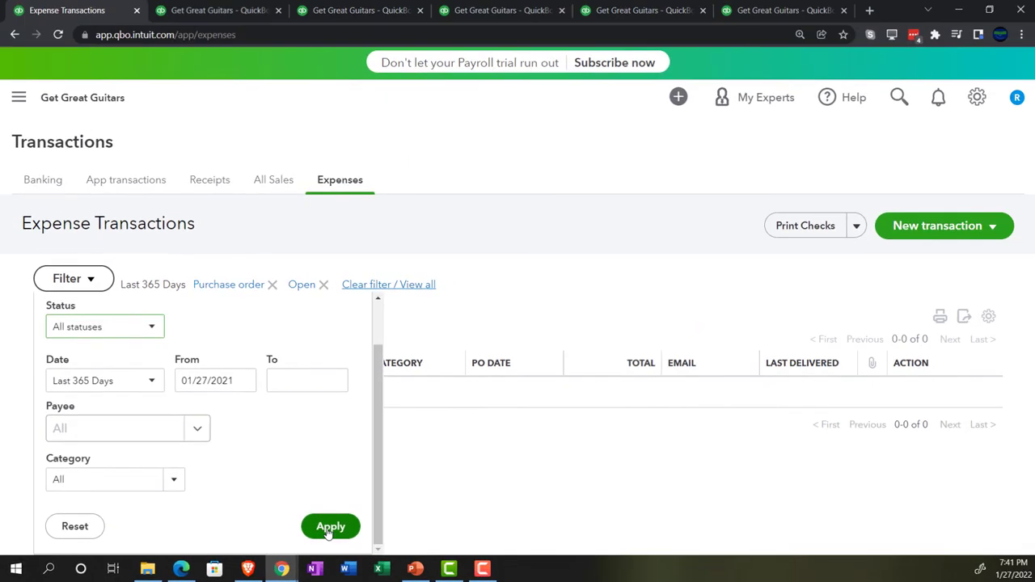
click(531, 537)
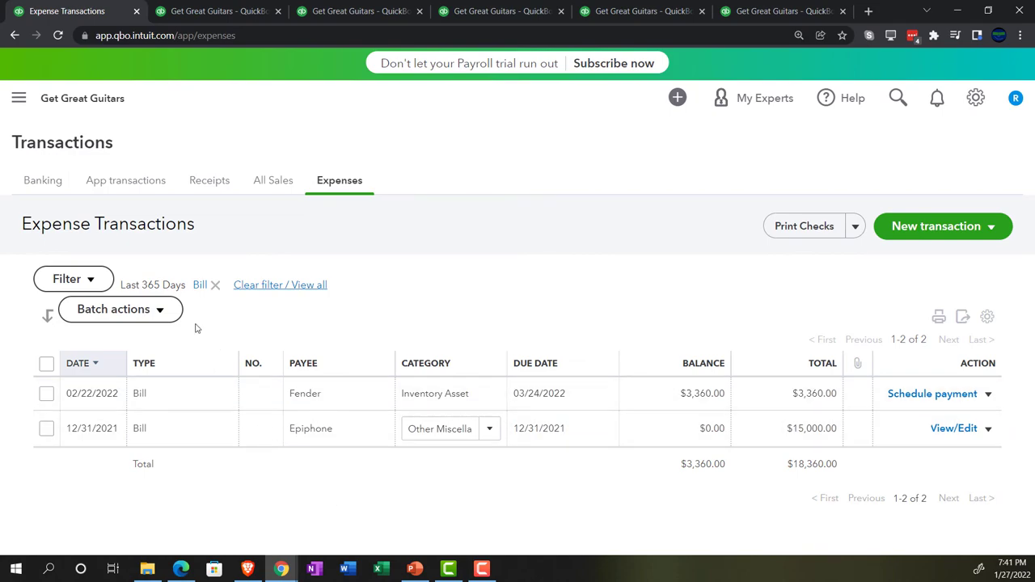
Narrow the bill list to the Open status.
click(98, 280)
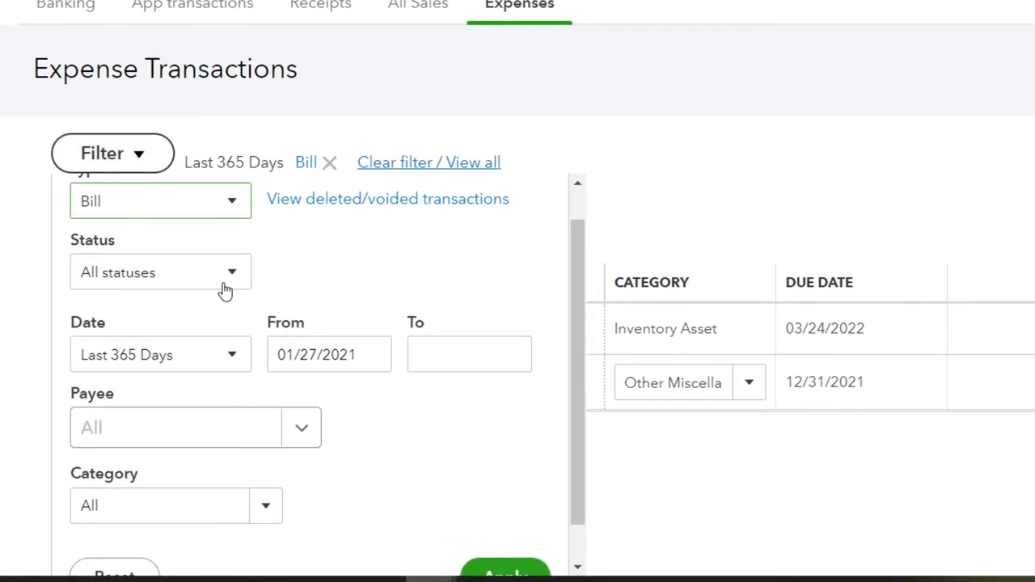
click(231, 278)
click(164, 347)
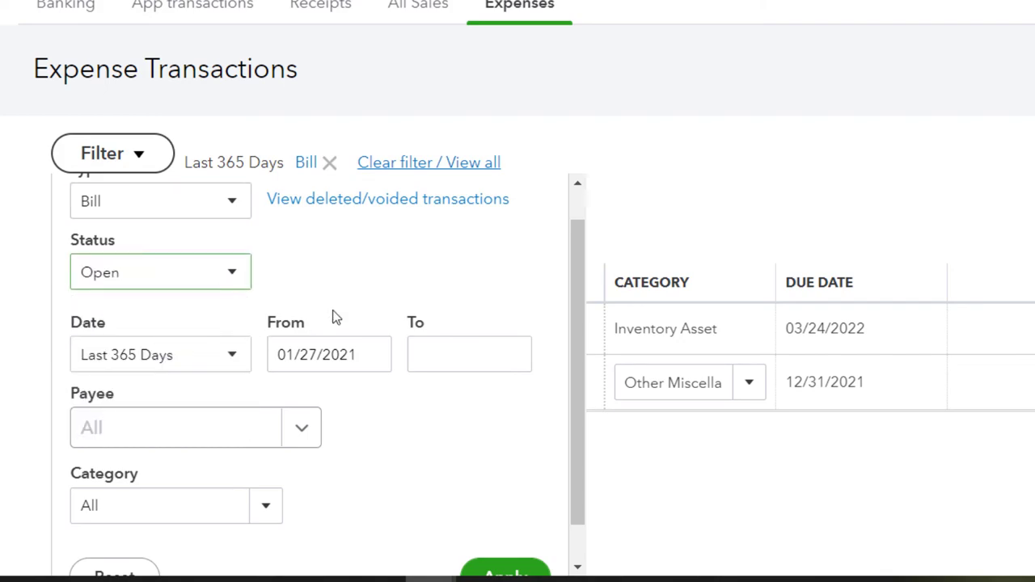
scroll(351, 351, down, 1)
click(505, 551)
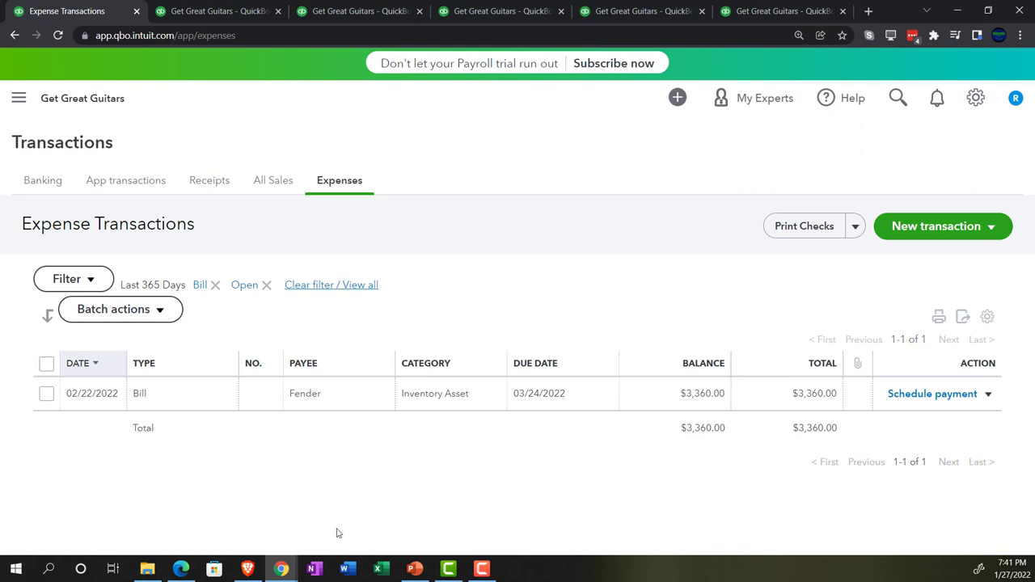
View Fender's open bill in Pay Bills, close it without paying, and go back to the Inventory Valuation Summary.
click(23, 101)
click(23, 143)
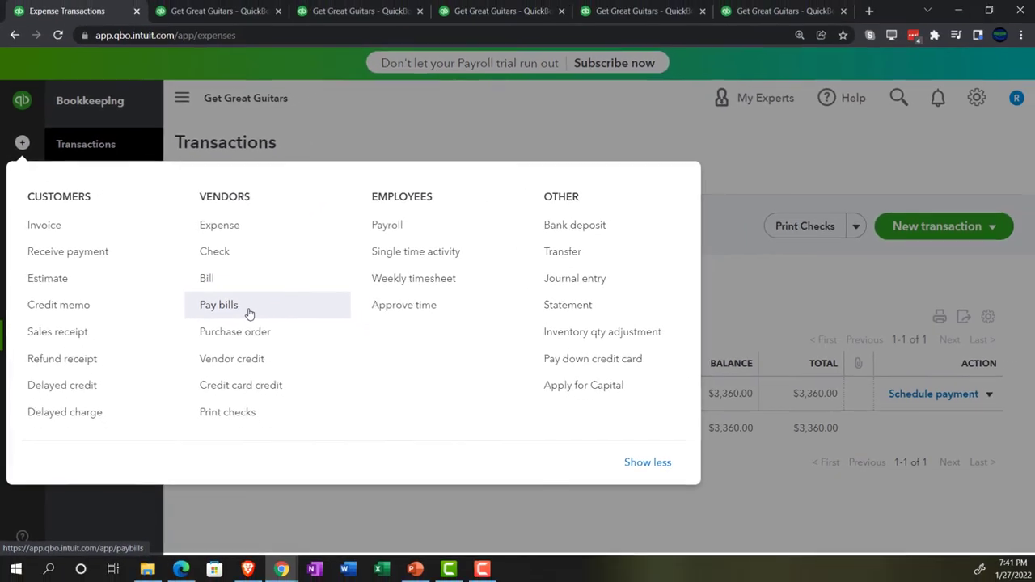
click(250, 314)
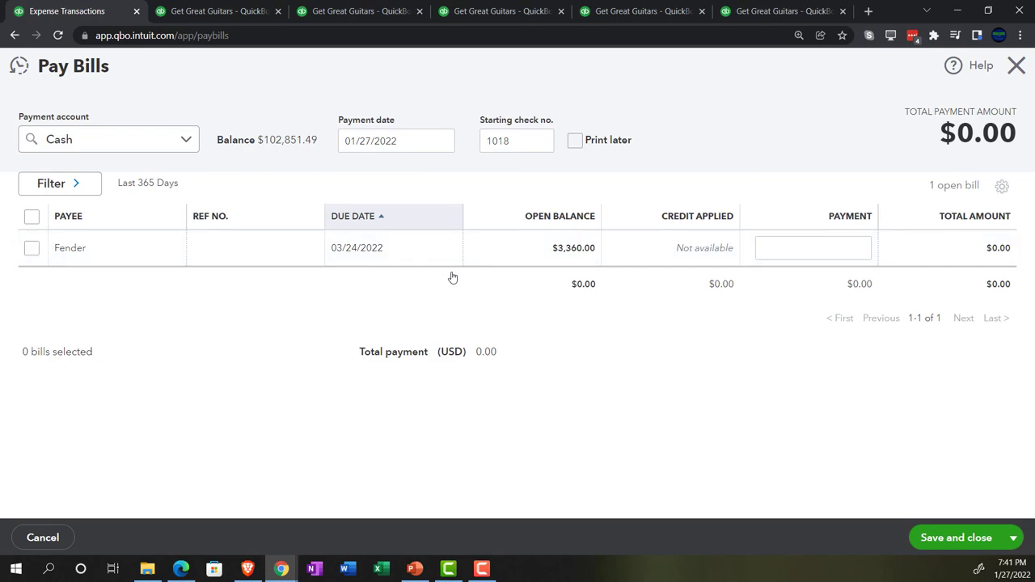
click(1015, 65)
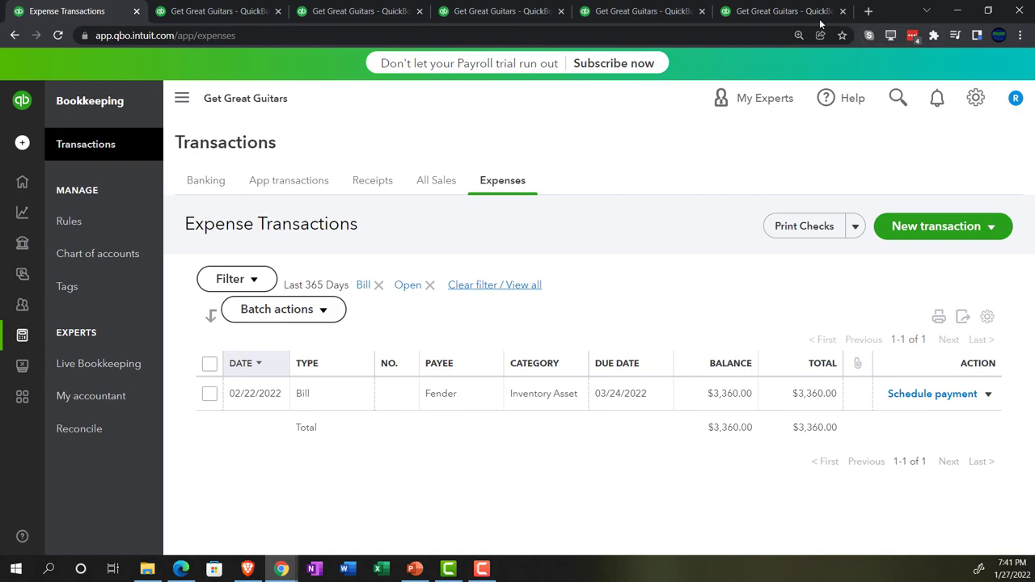
click(801, 13)
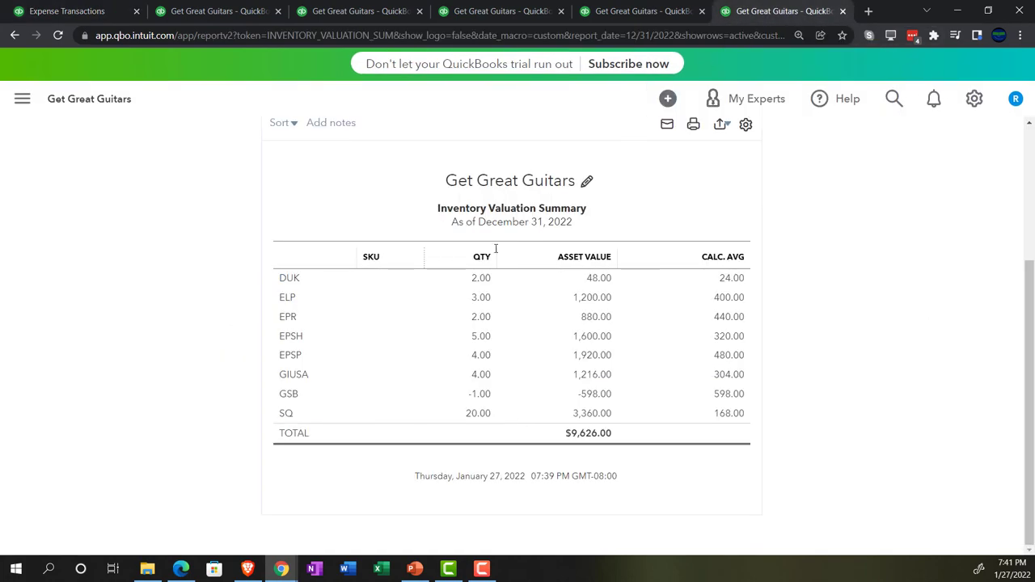
Find the standard Trial Balance report by searching the report list for "Trial" and open it.
scroll(249, 402, up, 3)
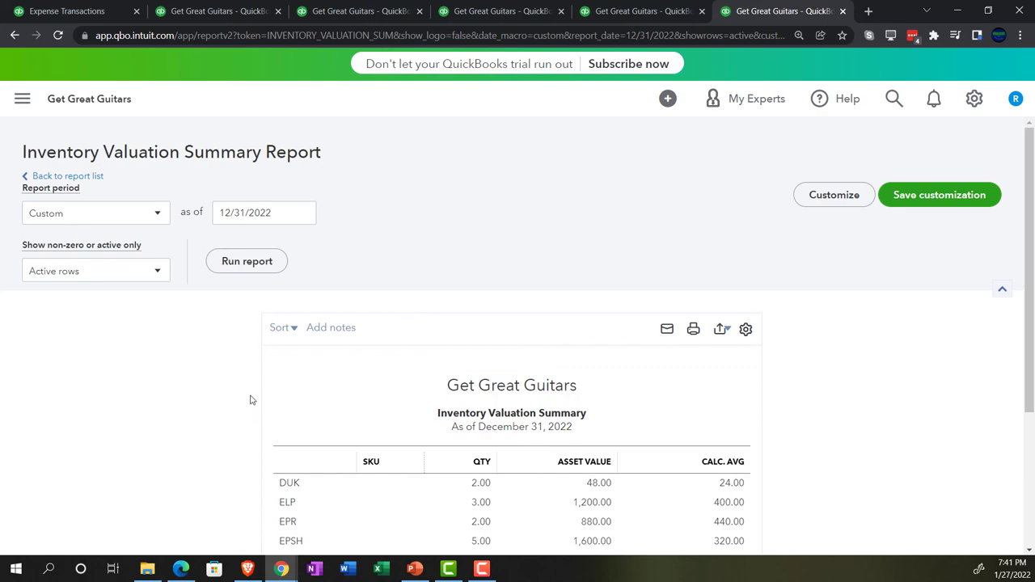
click(37, 112)
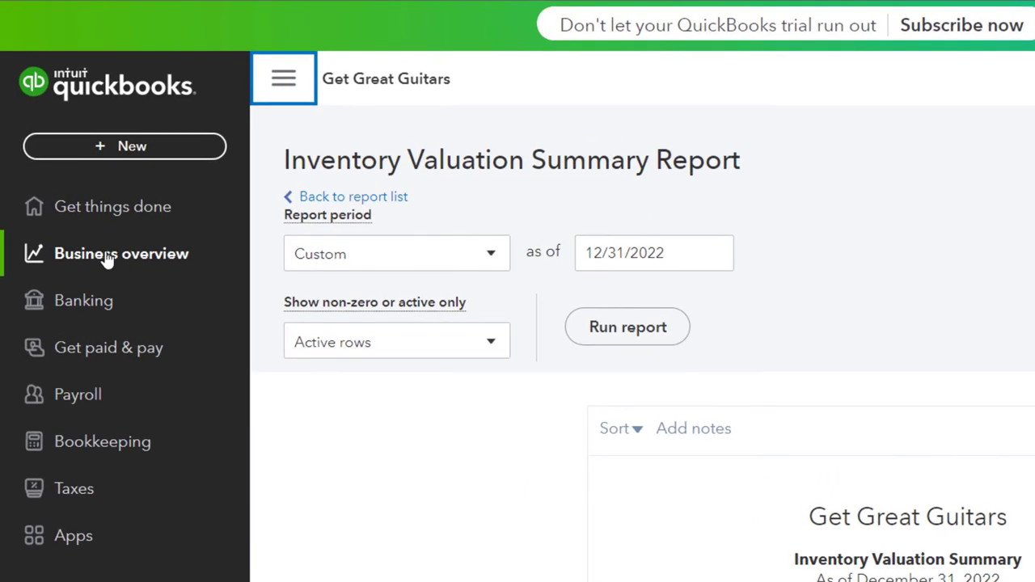
click(68, 215)
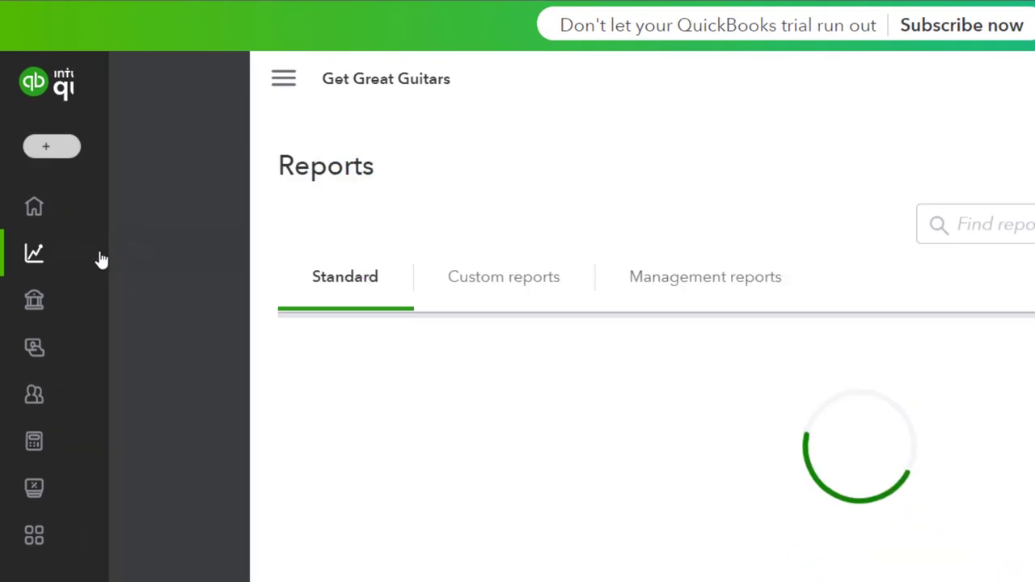
click(283, 81)
click(986, 224)
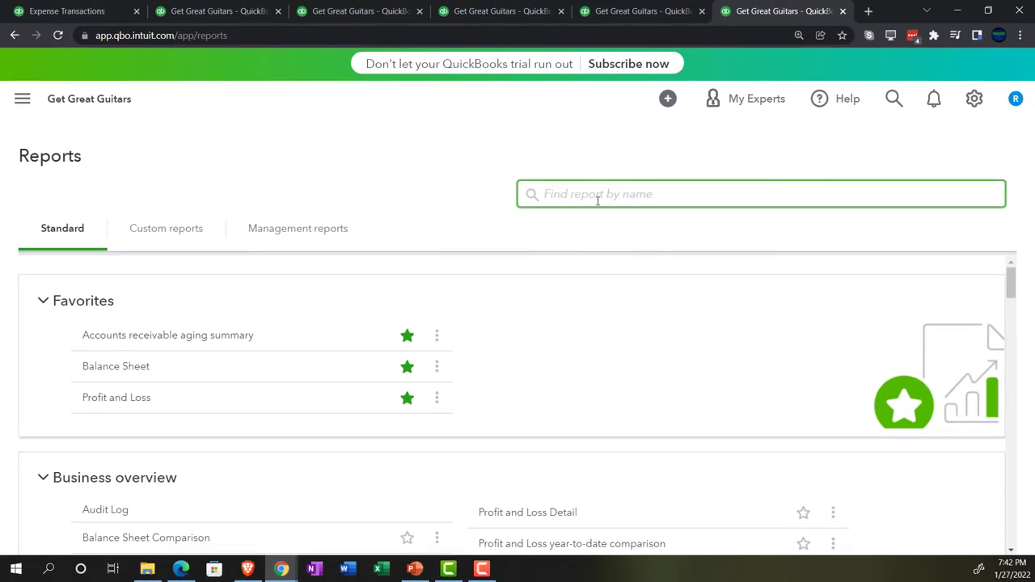
text(Trial)
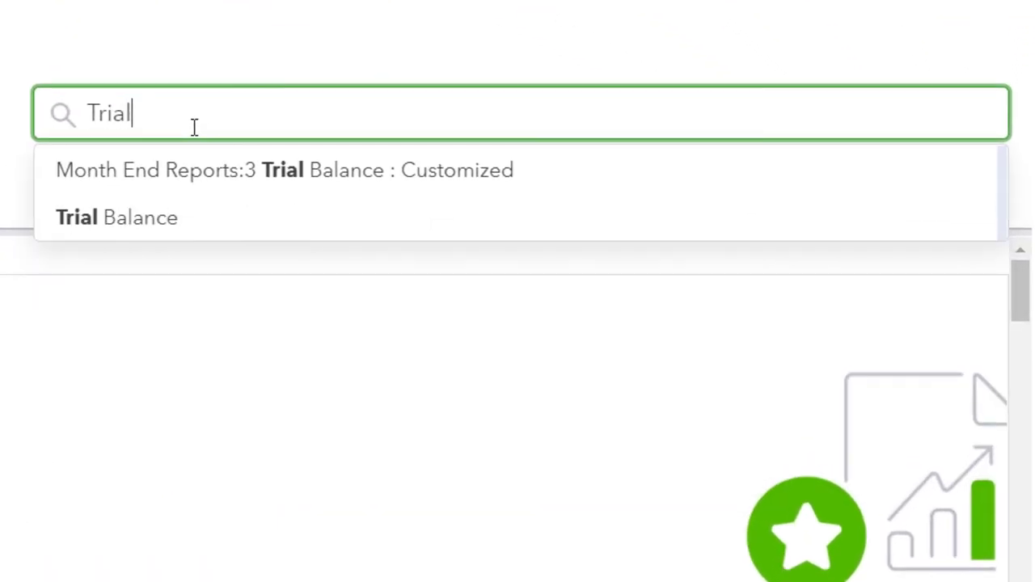
key(Down)
key(Down)
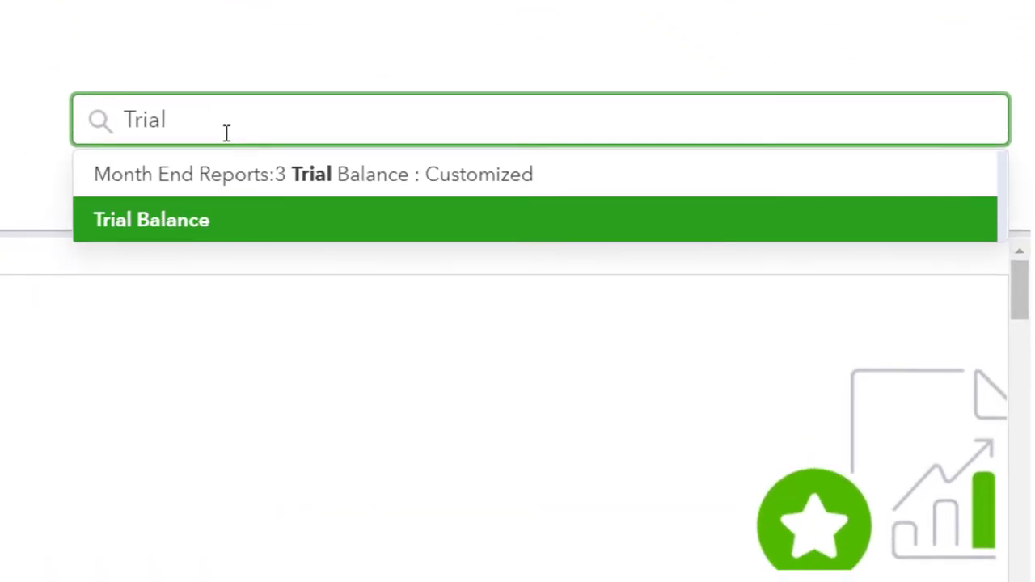
key(Return)
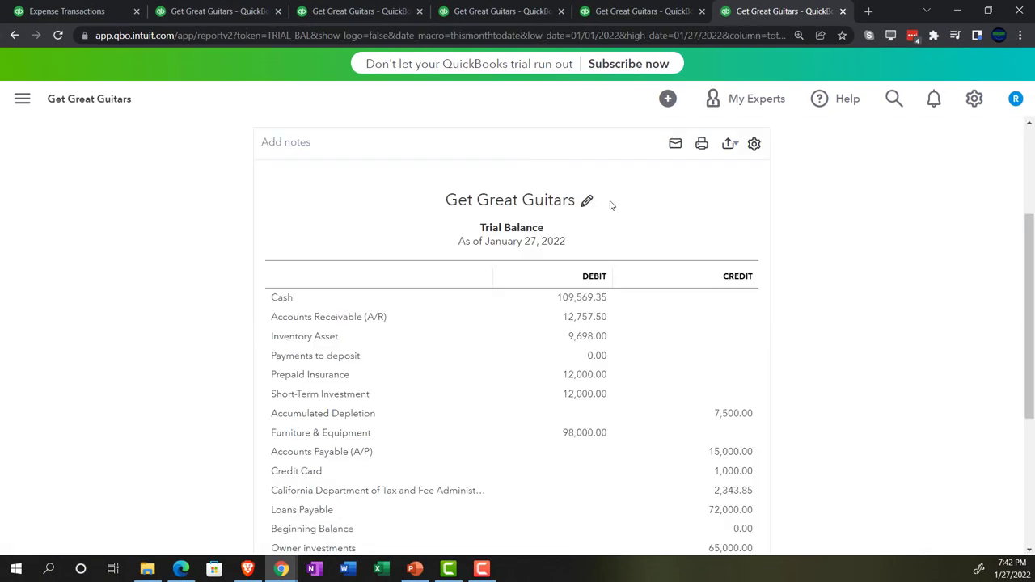
Set the Trial Balance period to 01/01/2022 through 12/31/2022 and run the report.
scroll(191, 286, up, 3)
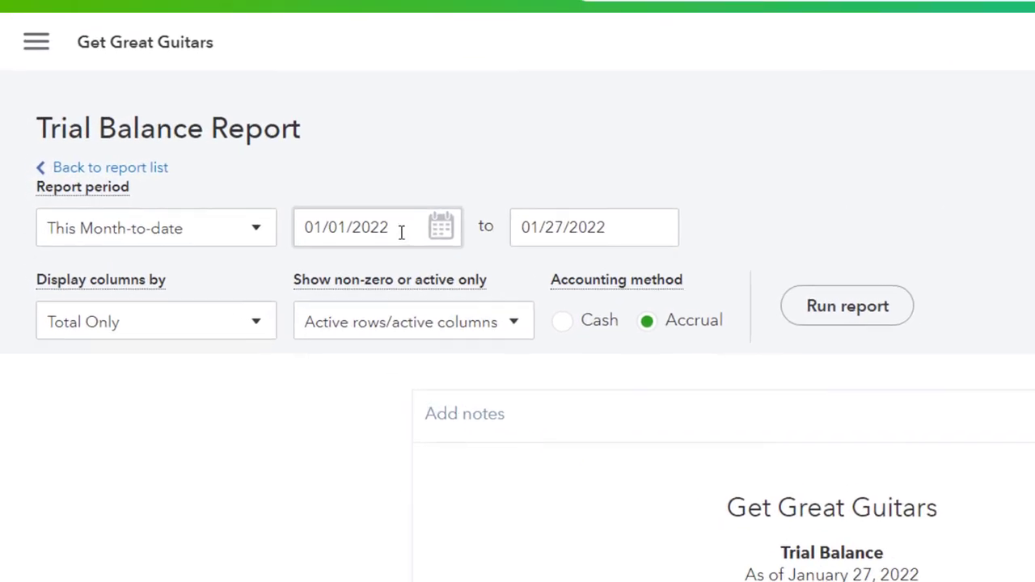
click(241, 211)
text(0)
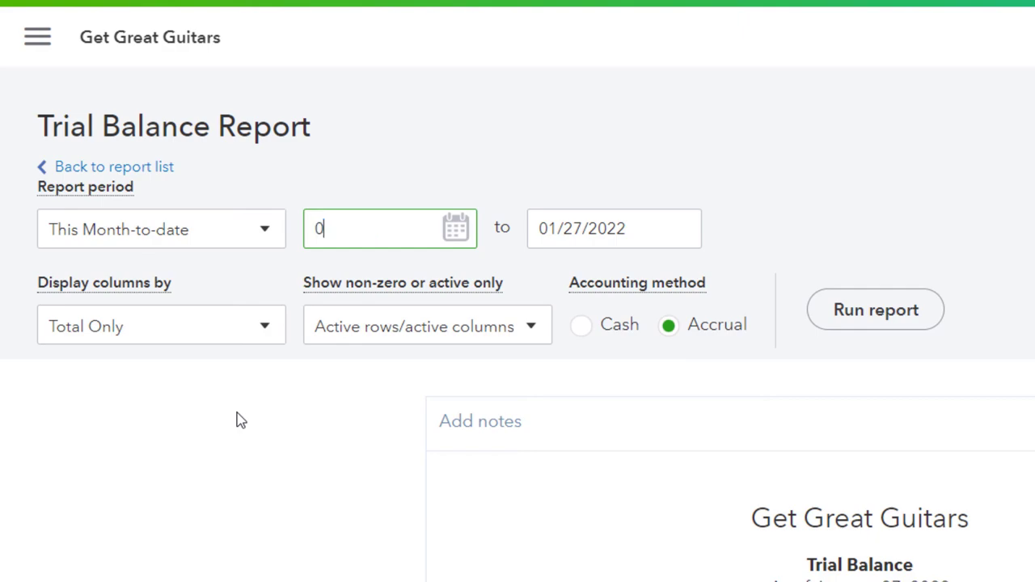
text(1/01/202)
key(Tab)
text(123122)
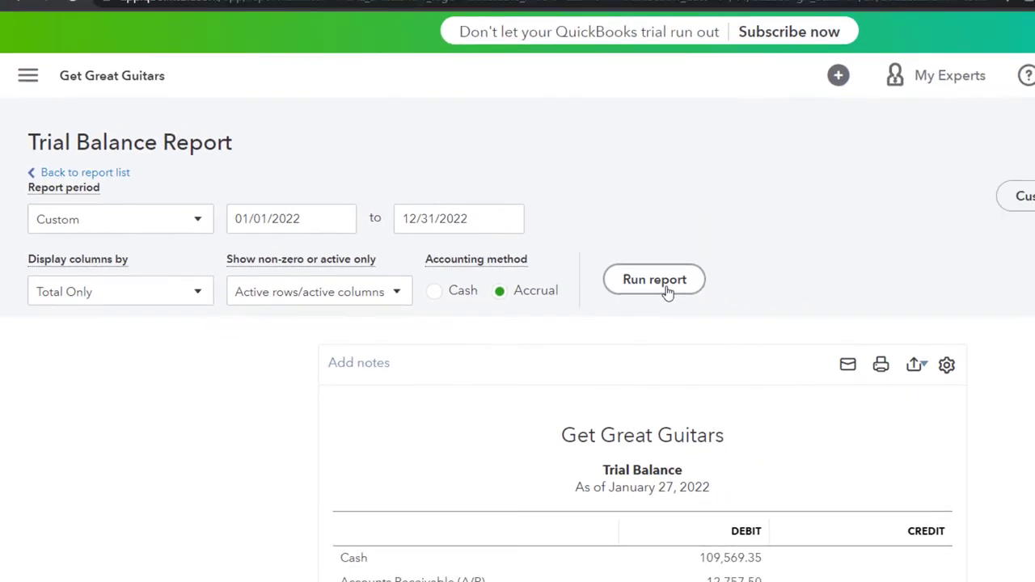
click(876, 310)
Examine the Trial Balance account balances from Cash, Inventory Asset and Accounts Payable through the expense accounts and the debit and credit totals.
scroll(297, 356, down, 3)
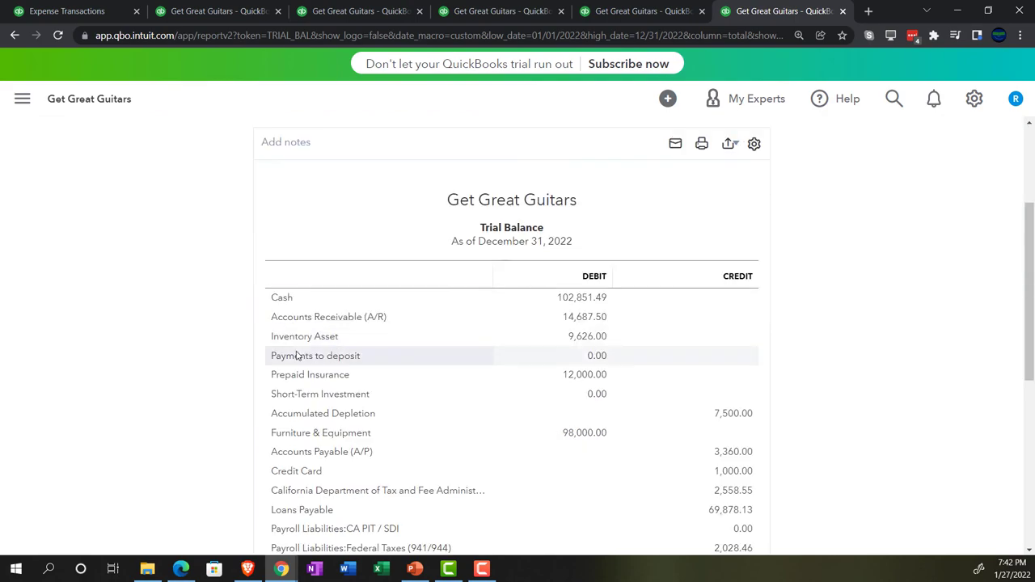
key(ctrl+plus)
key(ctrl+plus)
key(ctrl+plus)
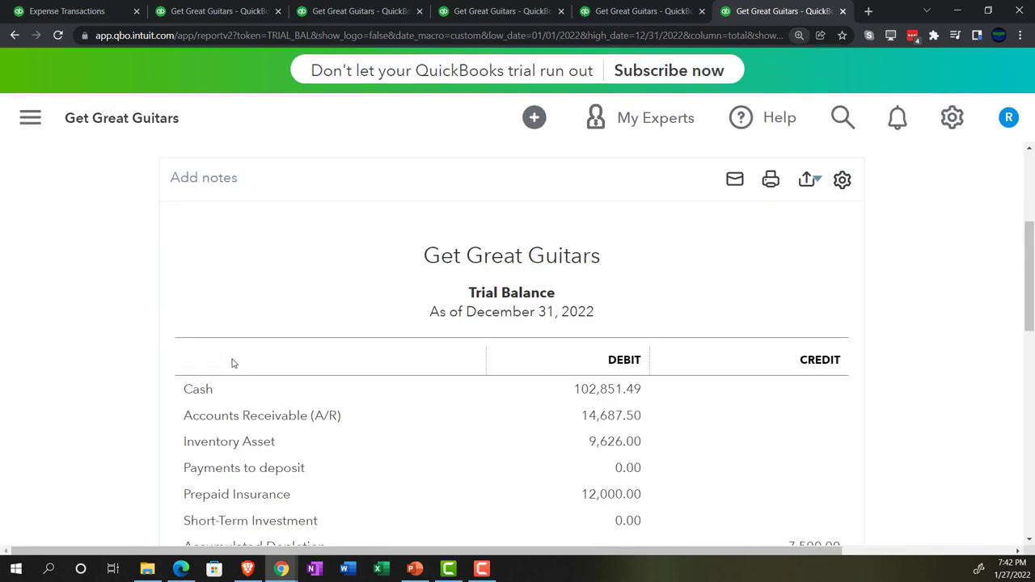
key(ctrl+minus)
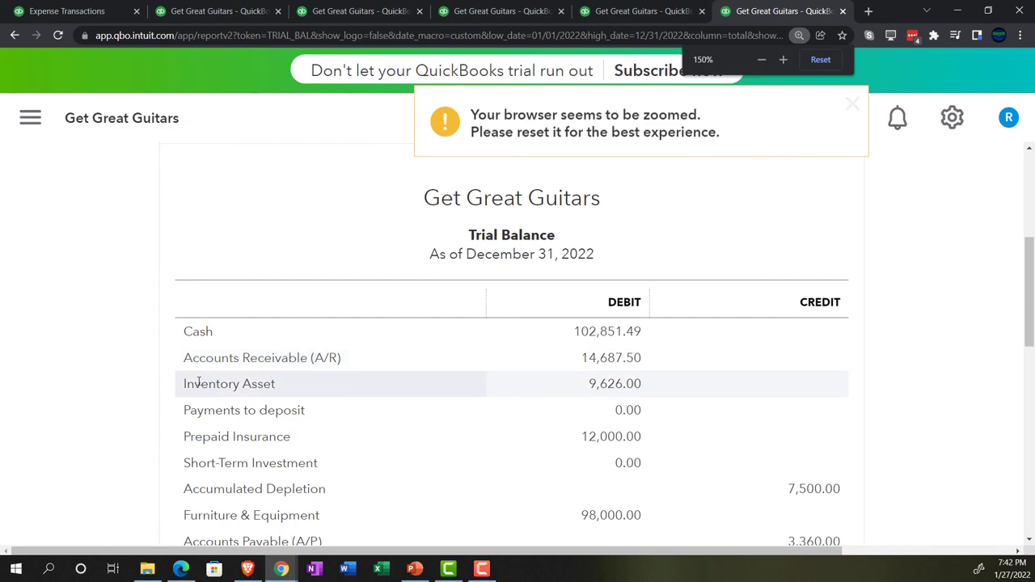
scroll(145, 397, down, 2)
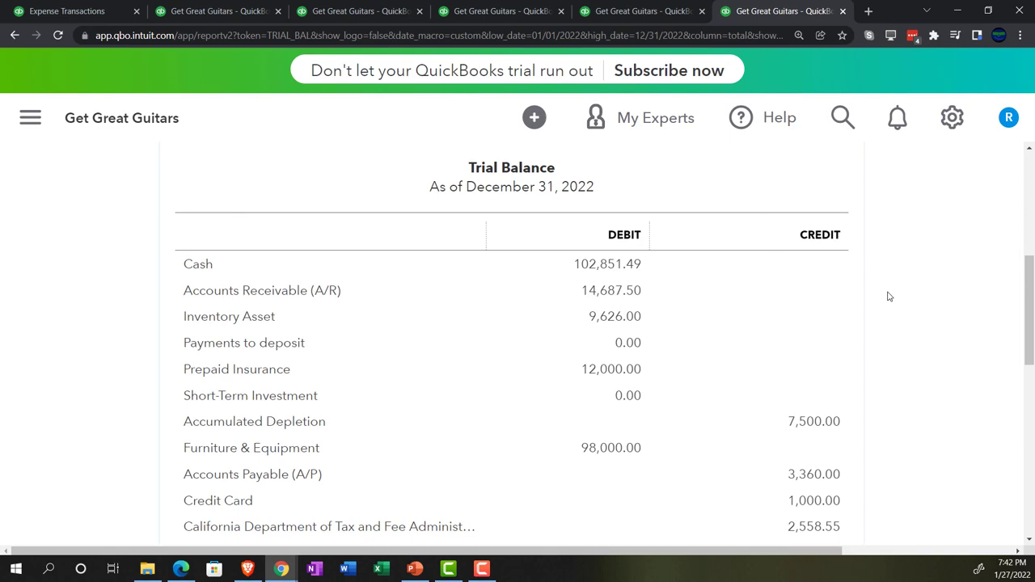
scroll(888, 297, down, 1)
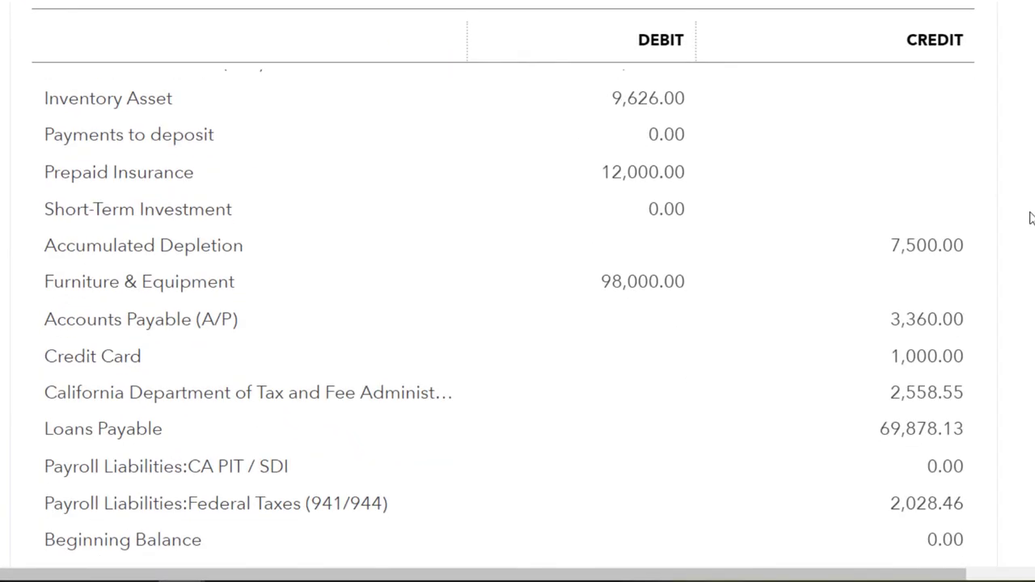
scroll(1029, 217, up, 2)
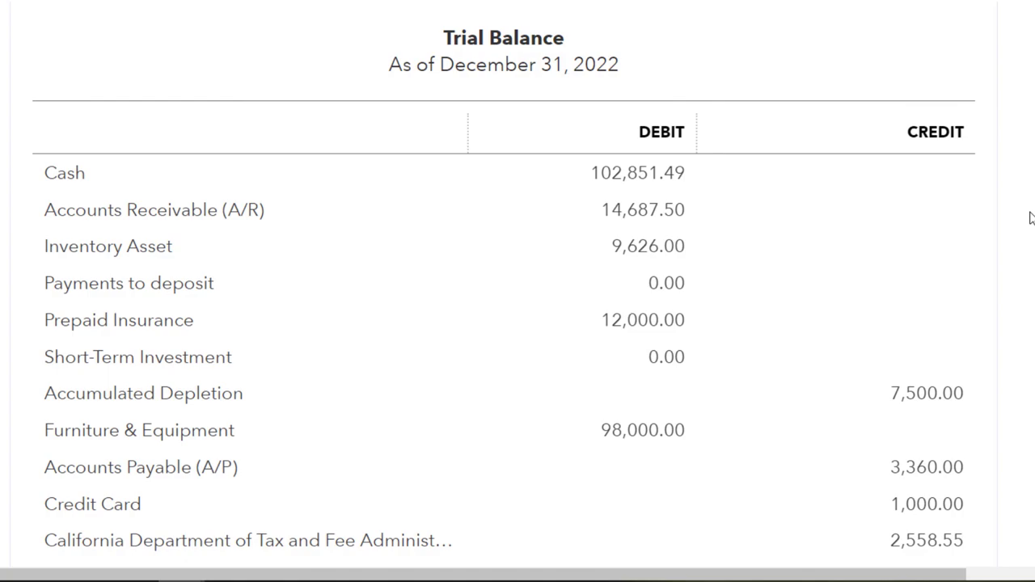
scroll(1030, 217, down, 2)
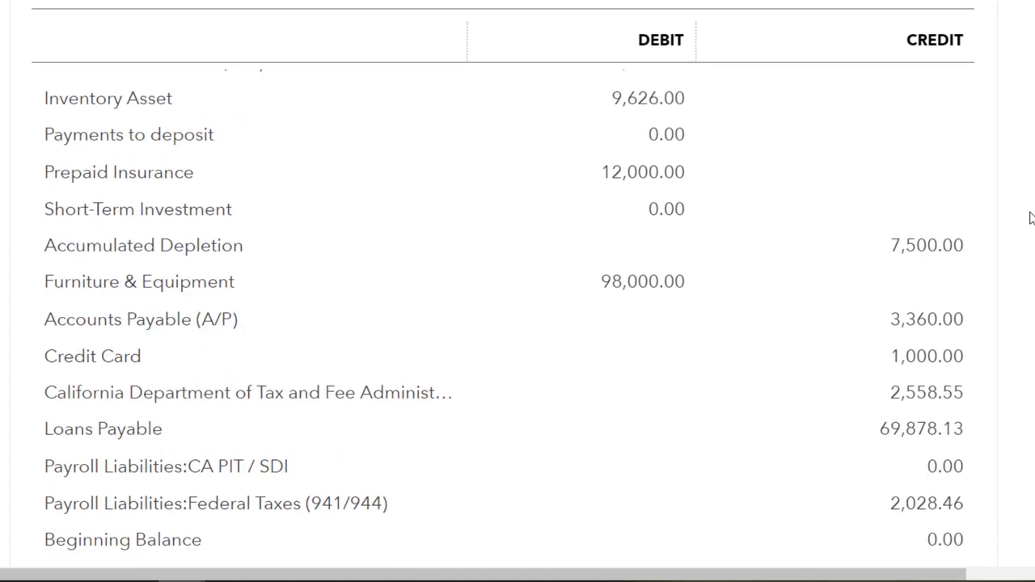
scroll(1029, 218, down, 1)
scroll(1029, 215, down, 1)
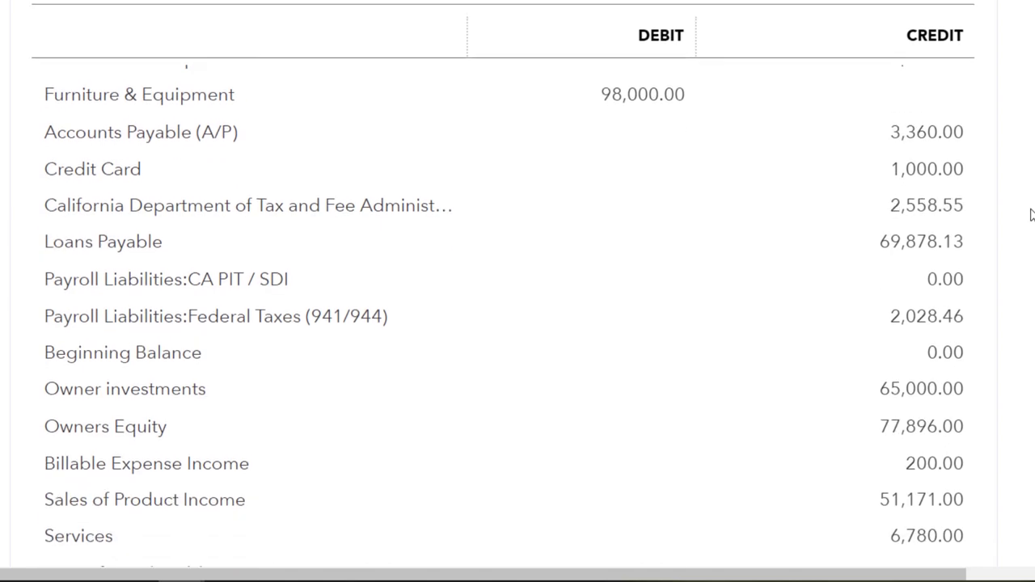
scroll(1030, 215, down, 1)
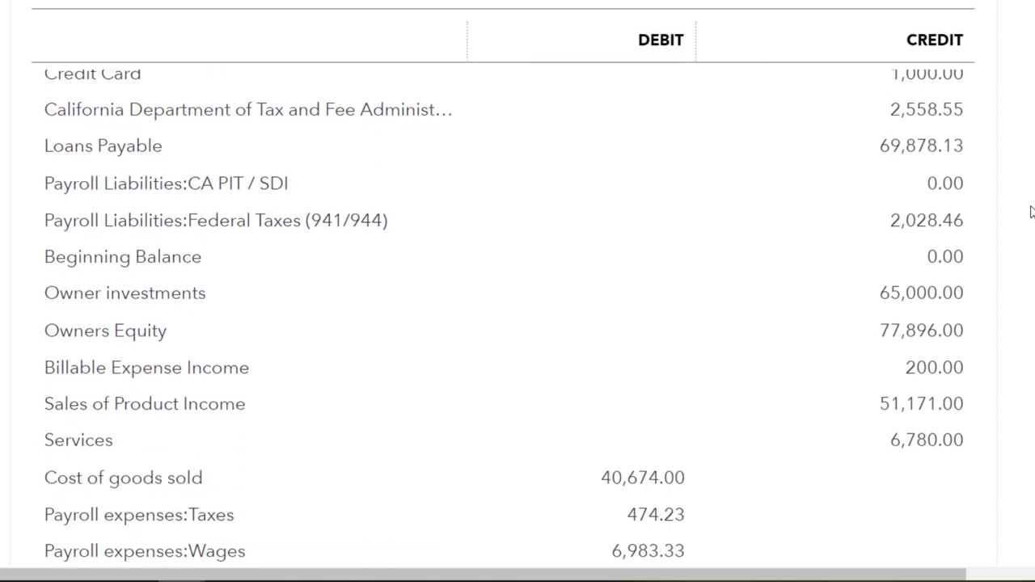
scroll(1029, 212, down, 1)
scroll(1030, 212, down, 1)
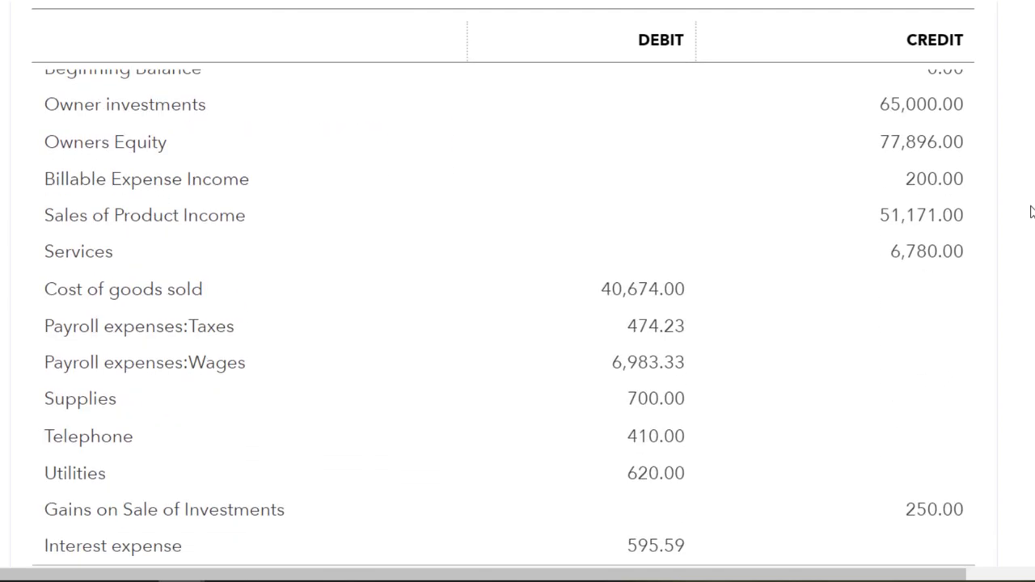
scroll(1030, 212, down, 1)
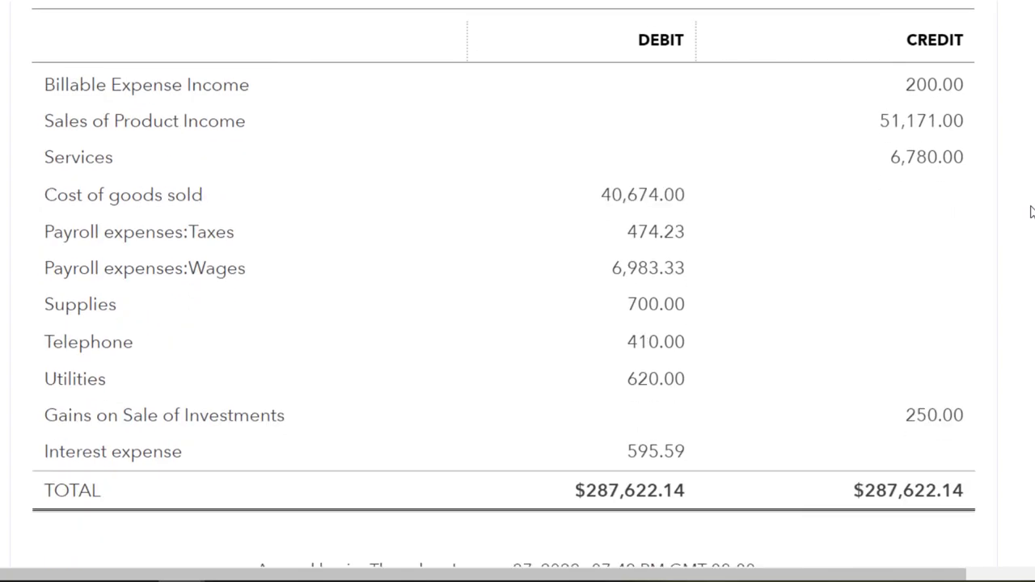